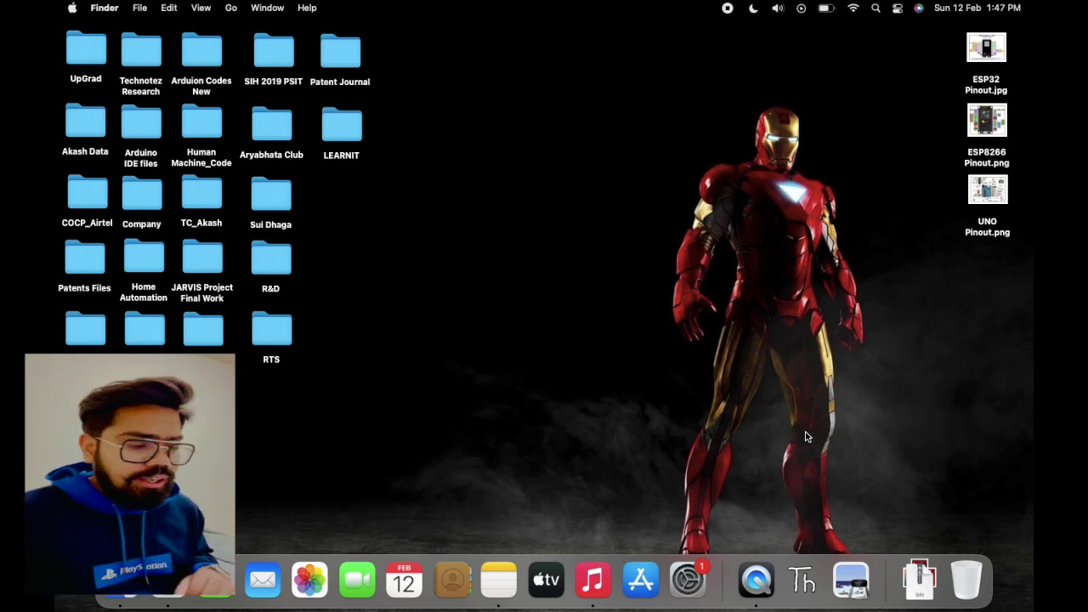
Open micropython.org in Safari and go to its DOWNLOAD page
{"action": "left_click", "coordinate": [206, 574]}
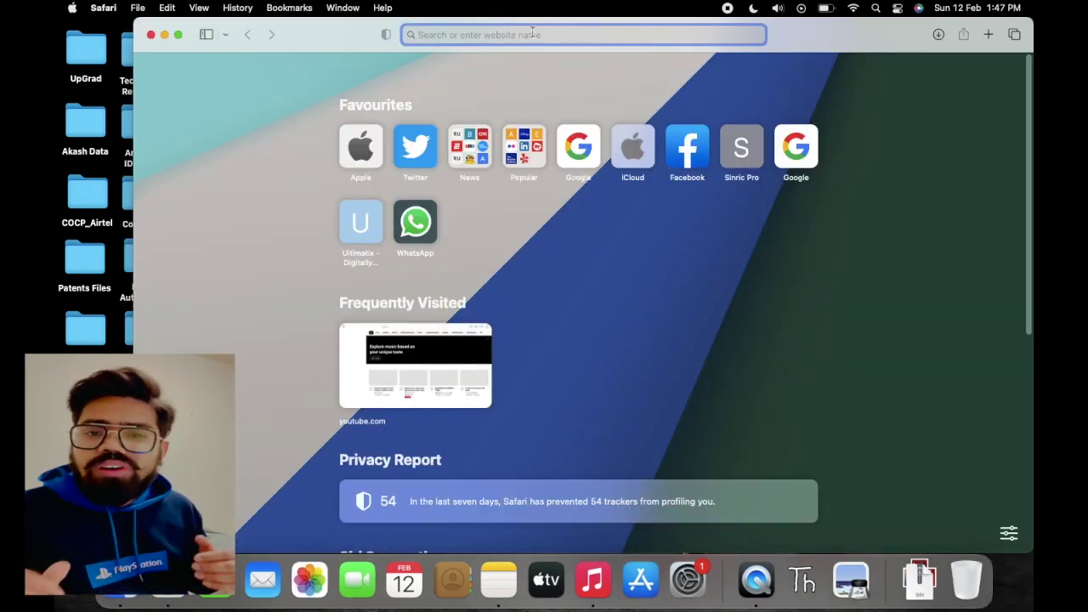
{"action": "type", "text": "micropython.org"}
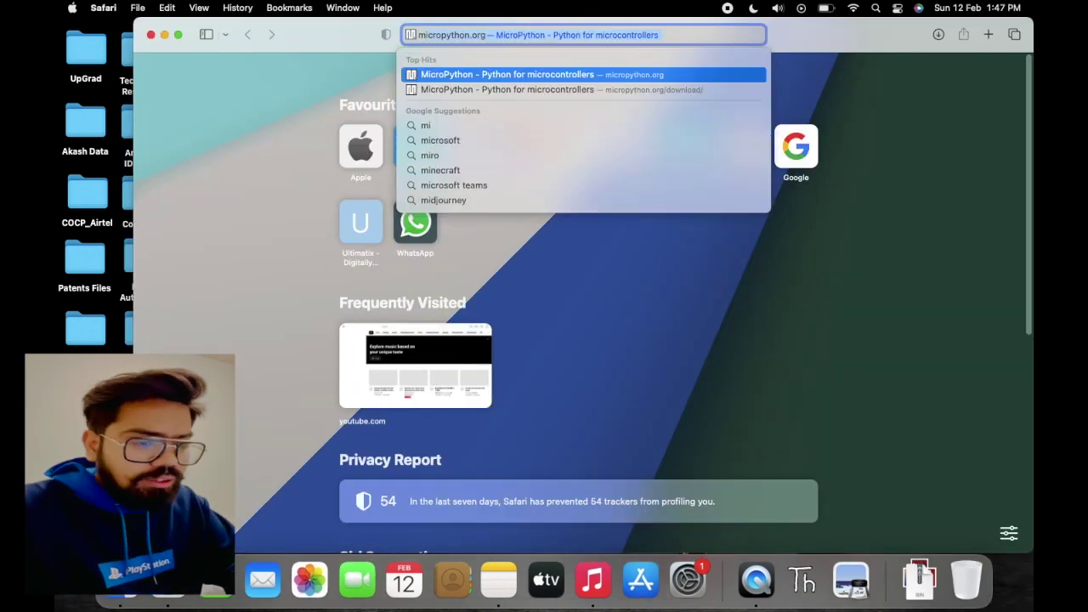
{"action": "key", "text": "Return"}
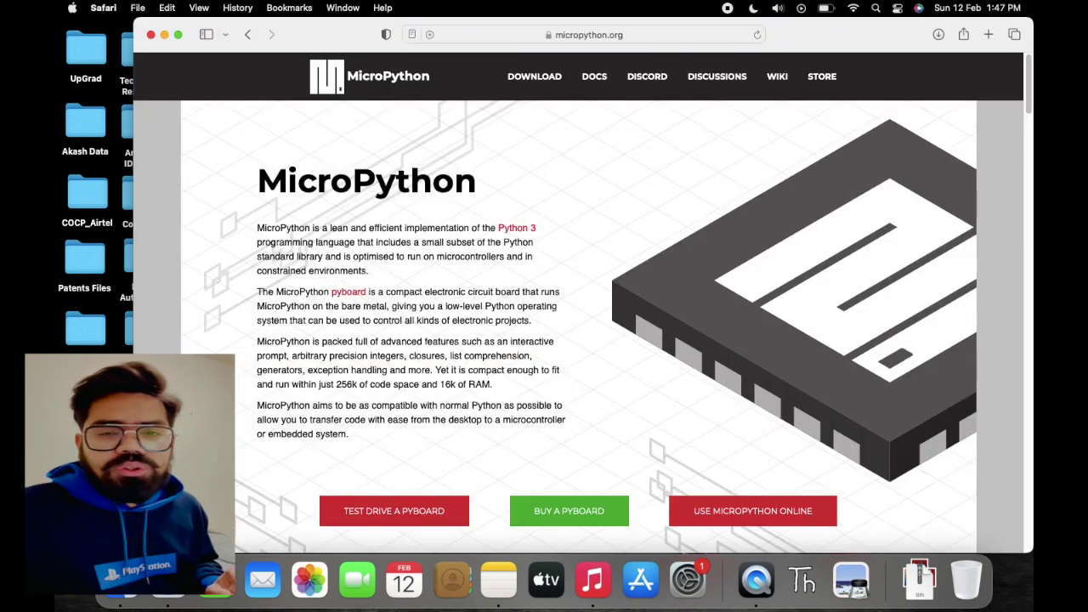
{"action": "left_click", "coordinate": [534, 76]}
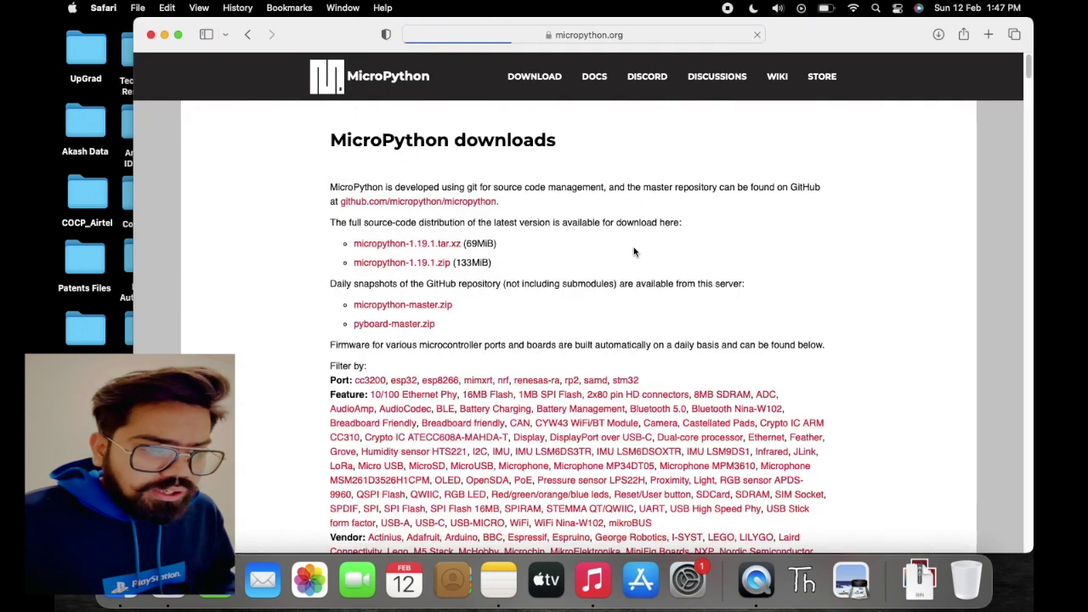
Find and open the ESP32 board's firmware page
{"action": "scroll", "coordinate": [633, 251], "scroll_direction": "down", "scroll_amount": 10}
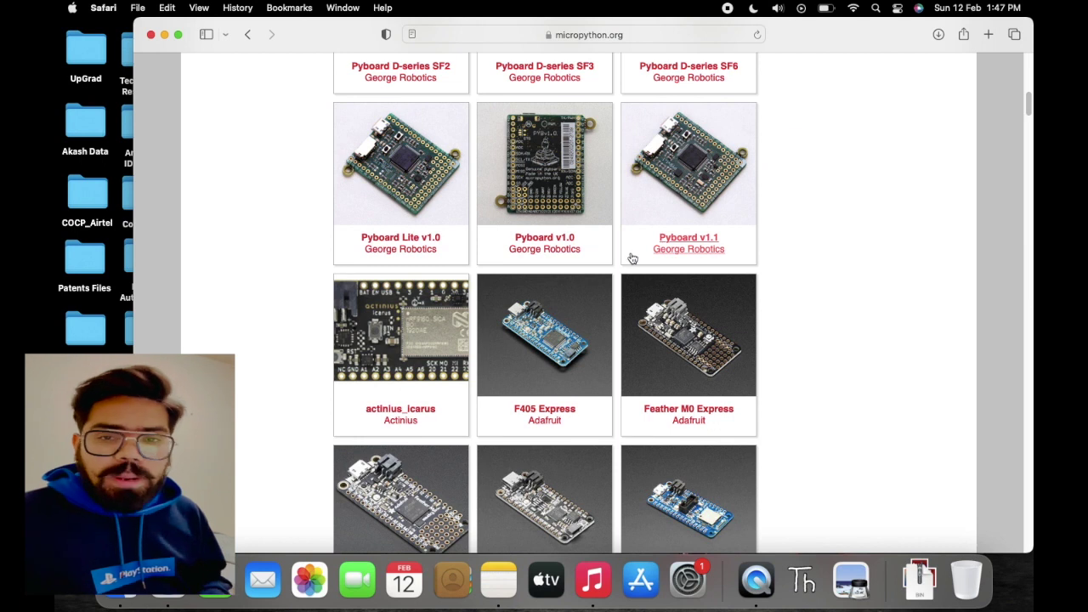
{"action": "scroll", "coordinate": [633, 257], "scroll_direction": "down", "scroll_amount": 5}
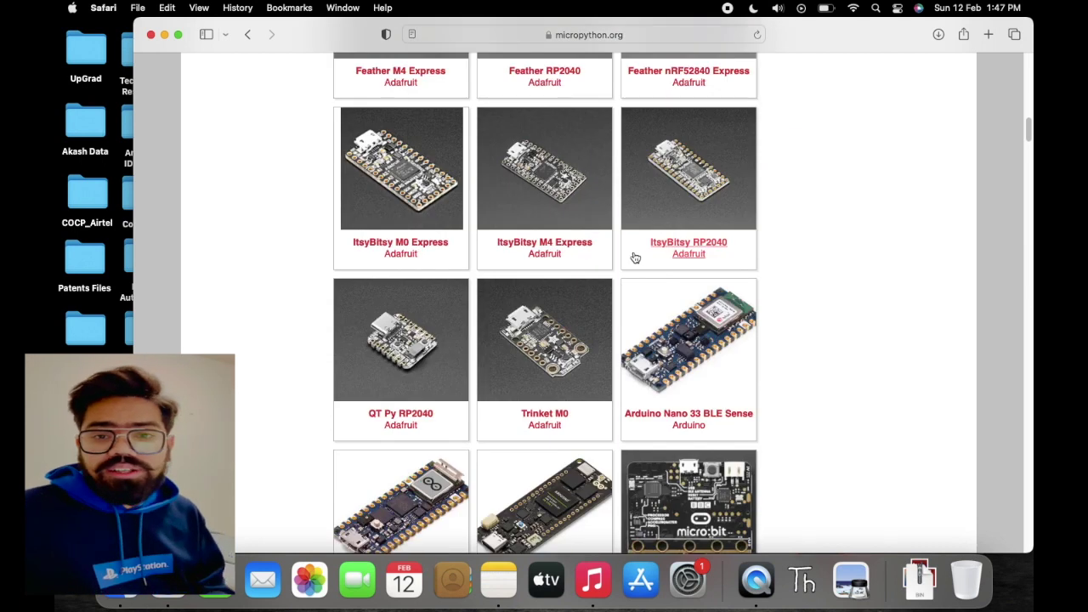
{"action": "scroll", "coordinate": [633, 257], "scroll_direction": "down", "scroll_amount": 8}
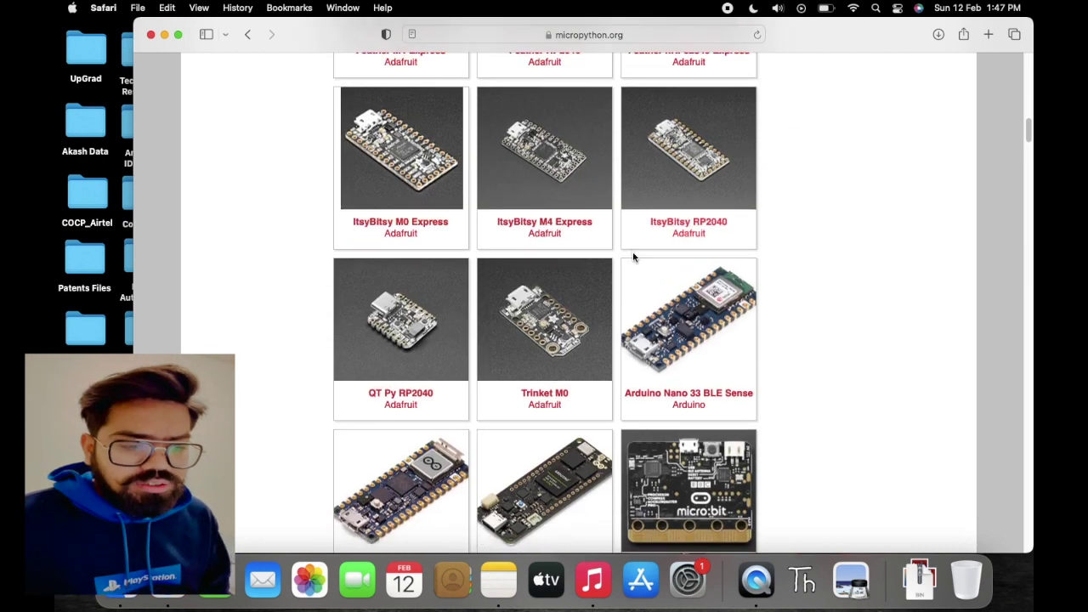
{"action": "scroll", "coordinate": [583, 266], "scroll_direction": "up", "scroll_amount": 2}
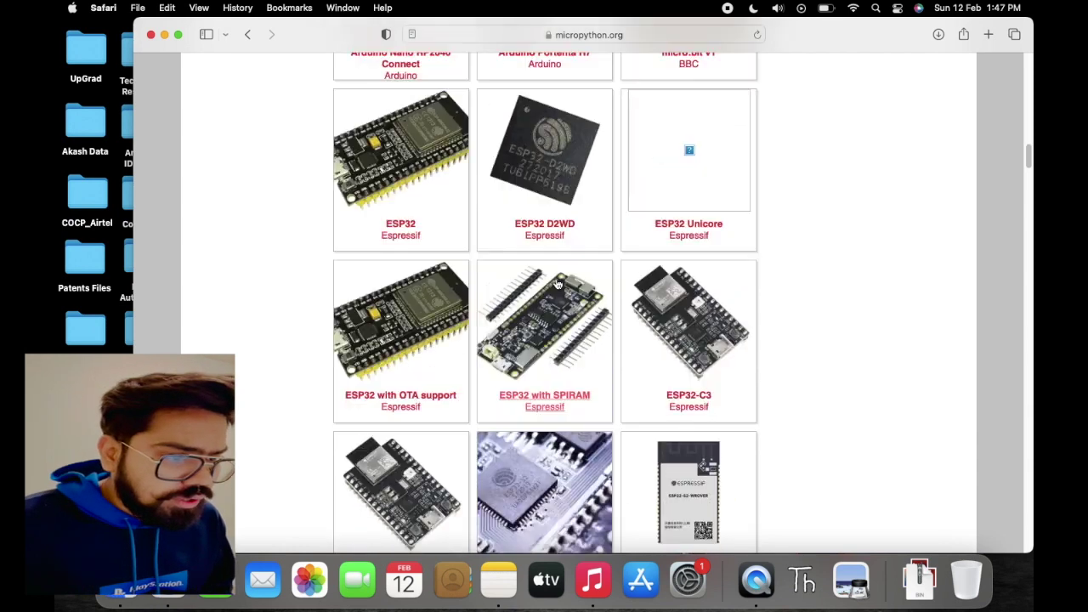
{"action": "left_click", "coordinate": [392, 227]}
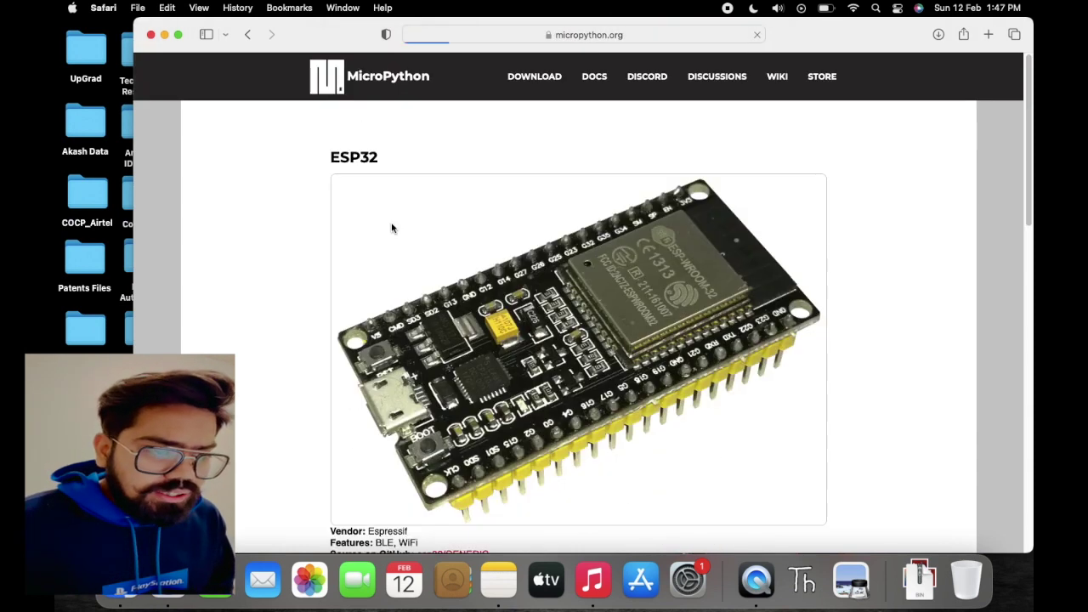
Download the v1.19.1 ESP32 firmware .bin and check it in the Downloads list
{"action": "scroll", "coordinate": [396, 224], "scroll_direction": "down", "scroll_amount": 8}
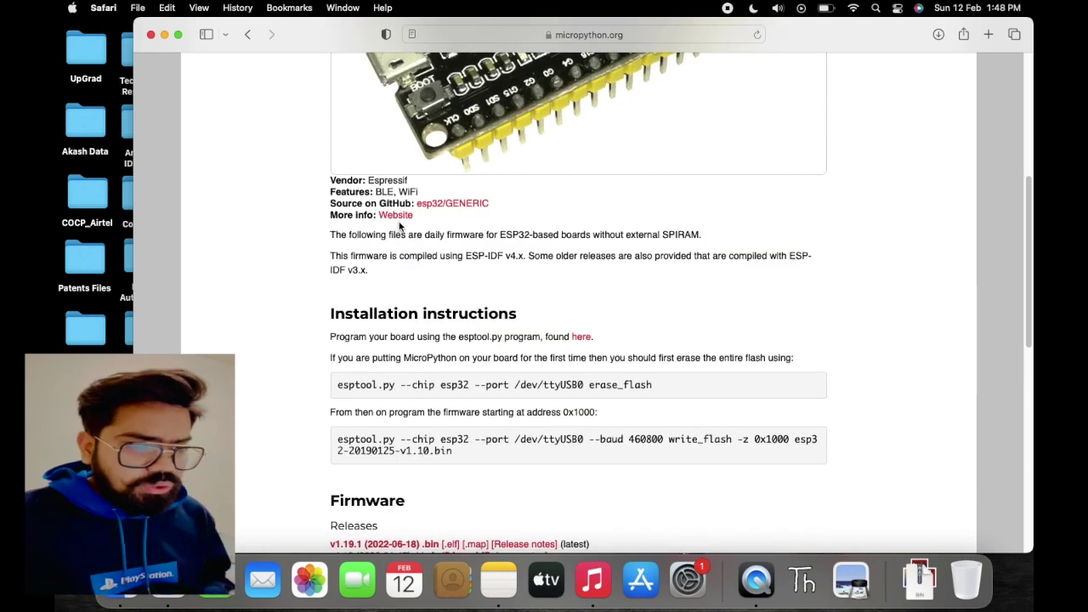
{"action": "scroll", "coordinate": [400, 223], "scroll_direction": "down", "scroll_amount": 1}
{"action": "scroll", "coordinate": [399, 222], "scroll_direction": "down", "scroll_amount": 6}
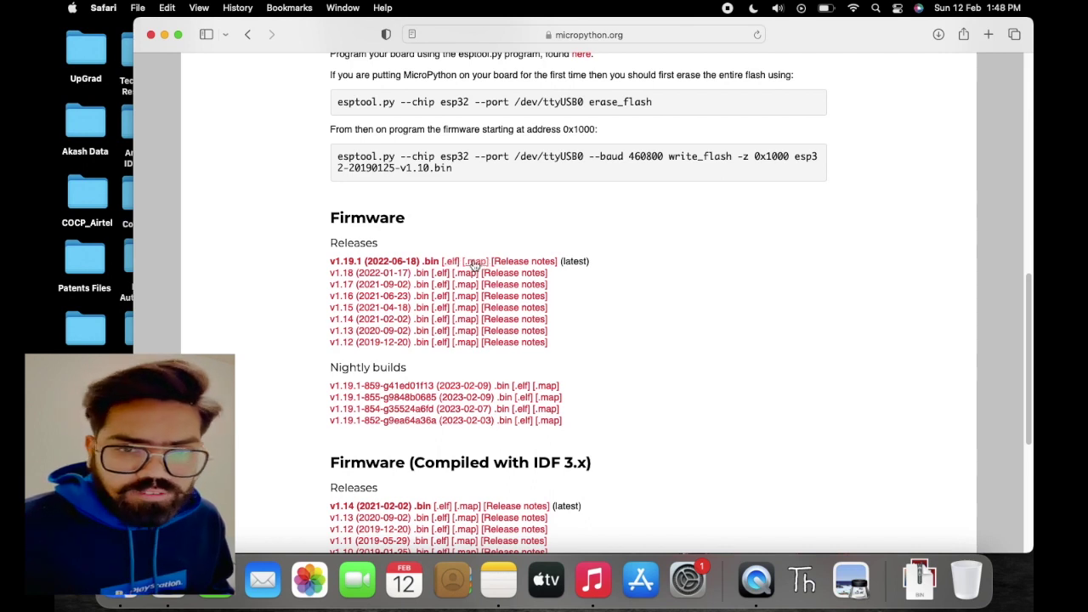
{"action": "left_click", "coordinate": [431, 260]}
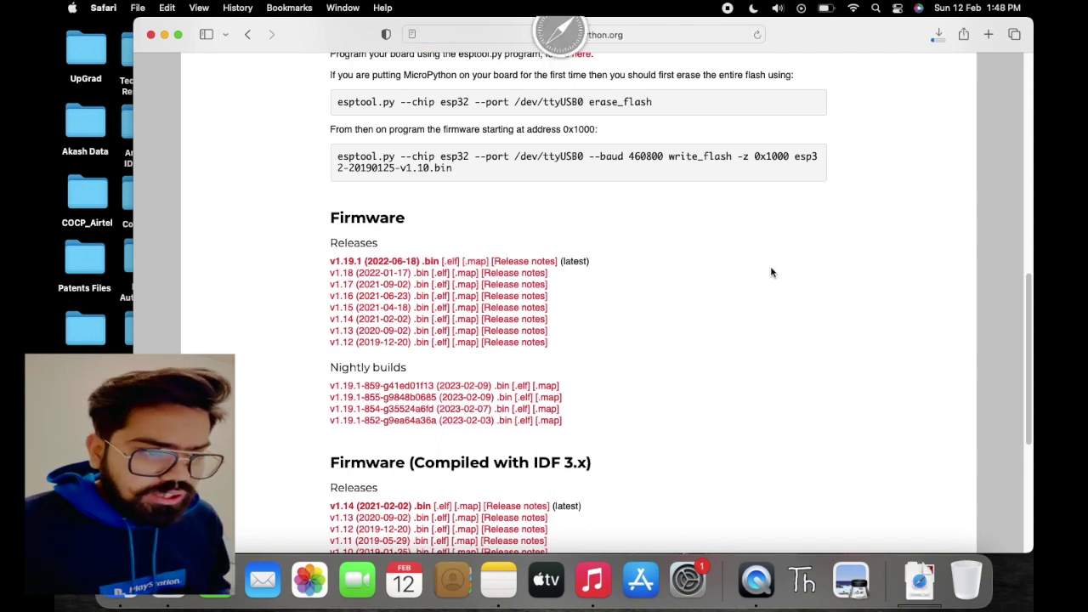
{"action": "left_click", "coordinate": [935, 35]}
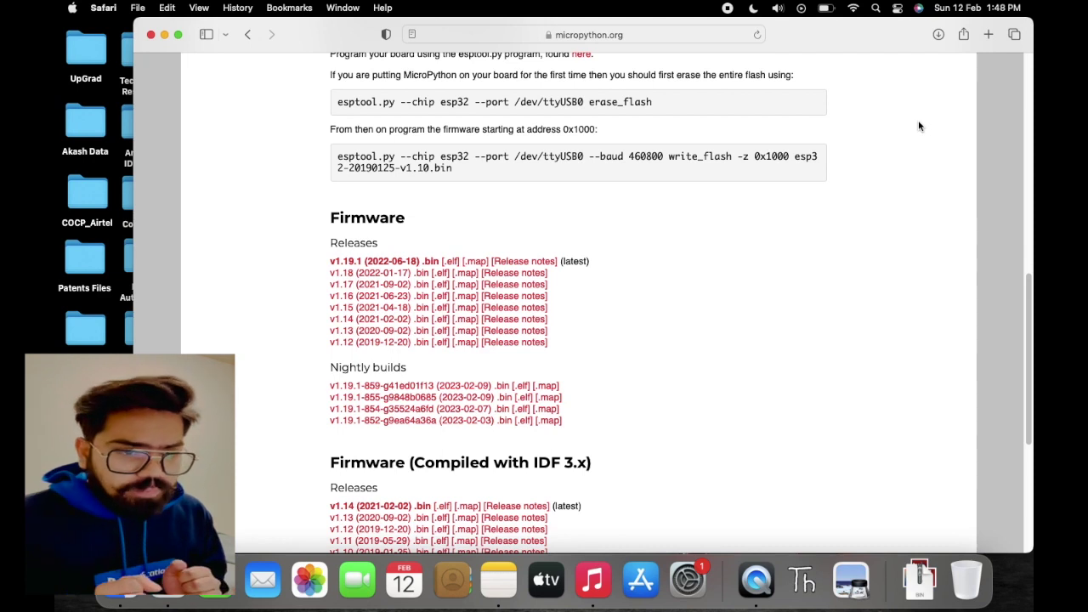
Load thonny.org in a new Safari tab, then launch Thonny from the Dock
{"action": "left_click", "coordinate": [988, 34]}
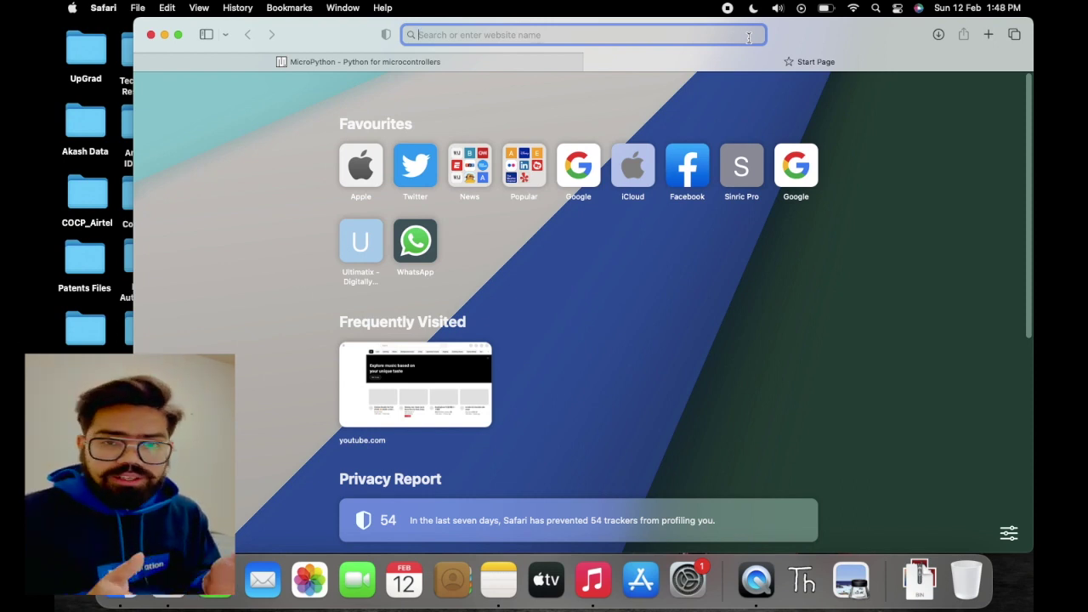
{"action": "type", "text": "th"}
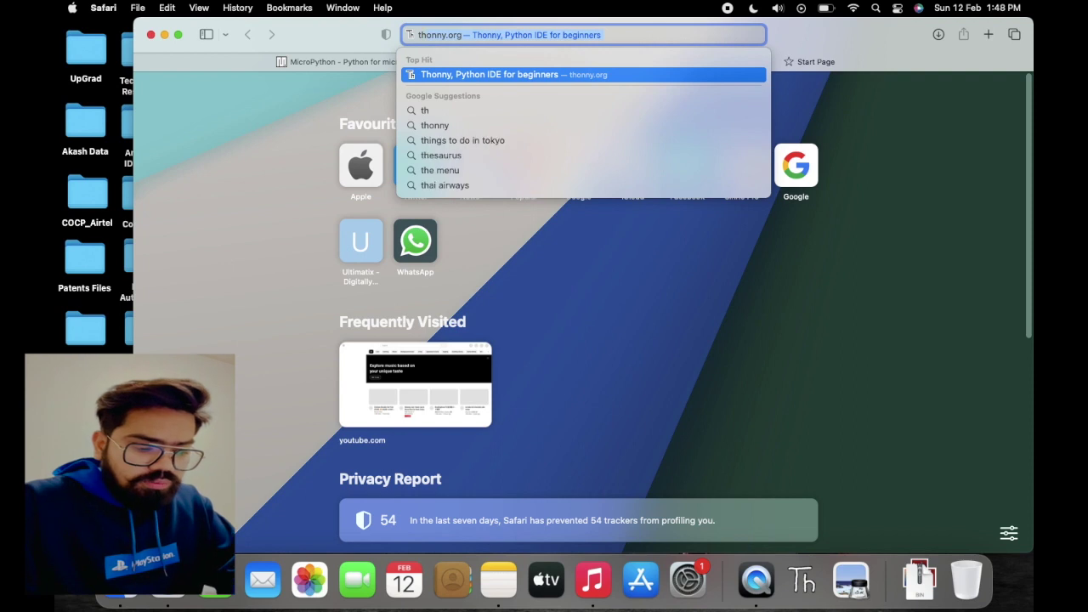
{"action": "type", "text": "on"}
{"action": "key", "text": "Return"}
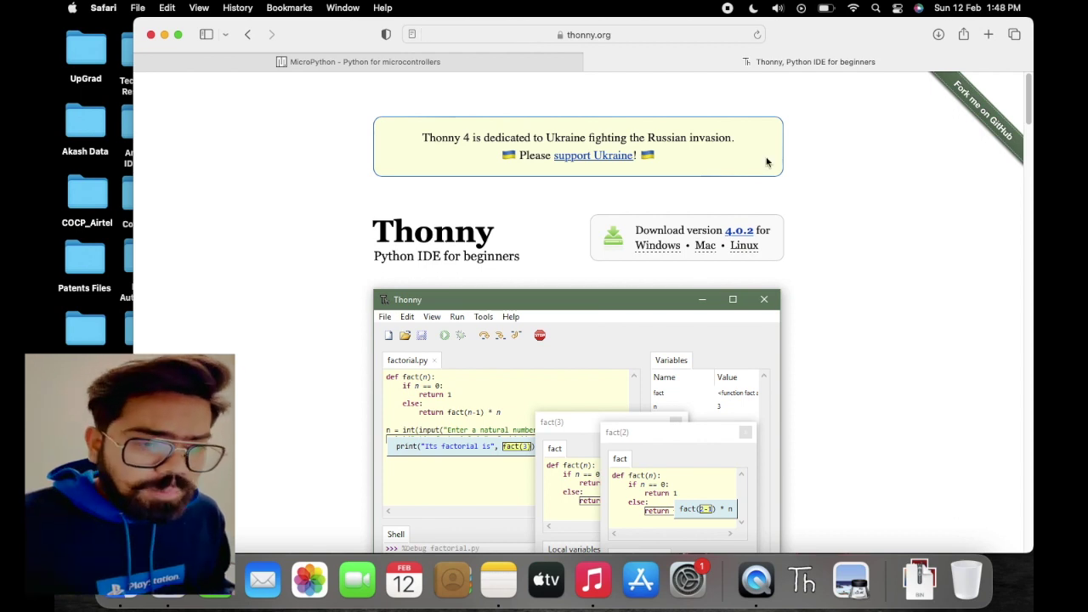
{"action": "mouse_move", "coordinate": [712, 246]}
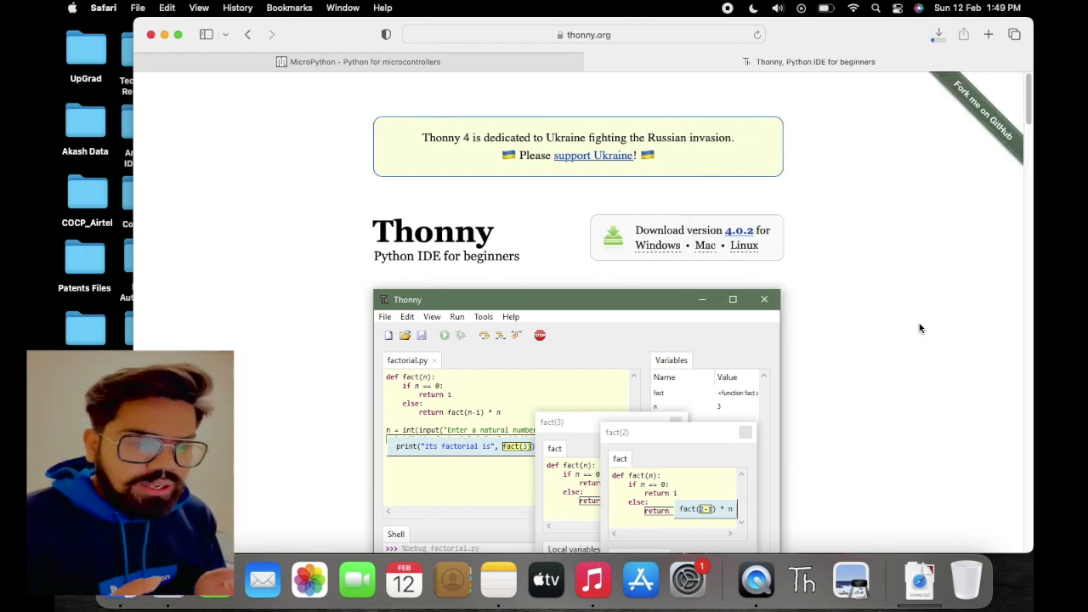
{"action": "left_click", "coordinate": [804, 566]}
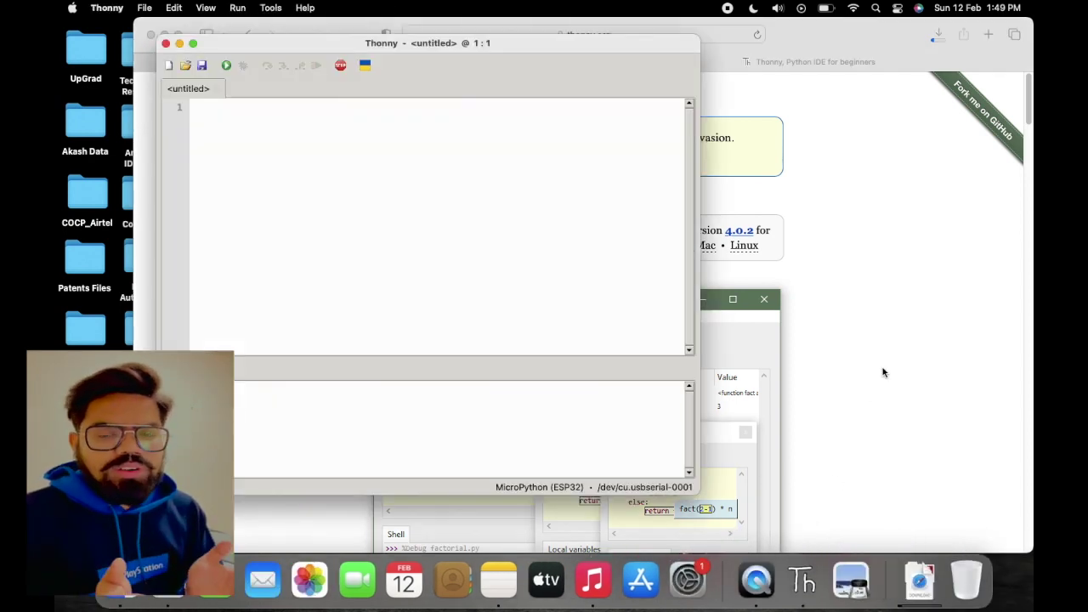
Search the plug-in manager for esptool, confirm version 4.4 is installed, and close it
{"action": "left_click_drag", "start_coordinate": [566, 56], "coordinate": [736, 61]}
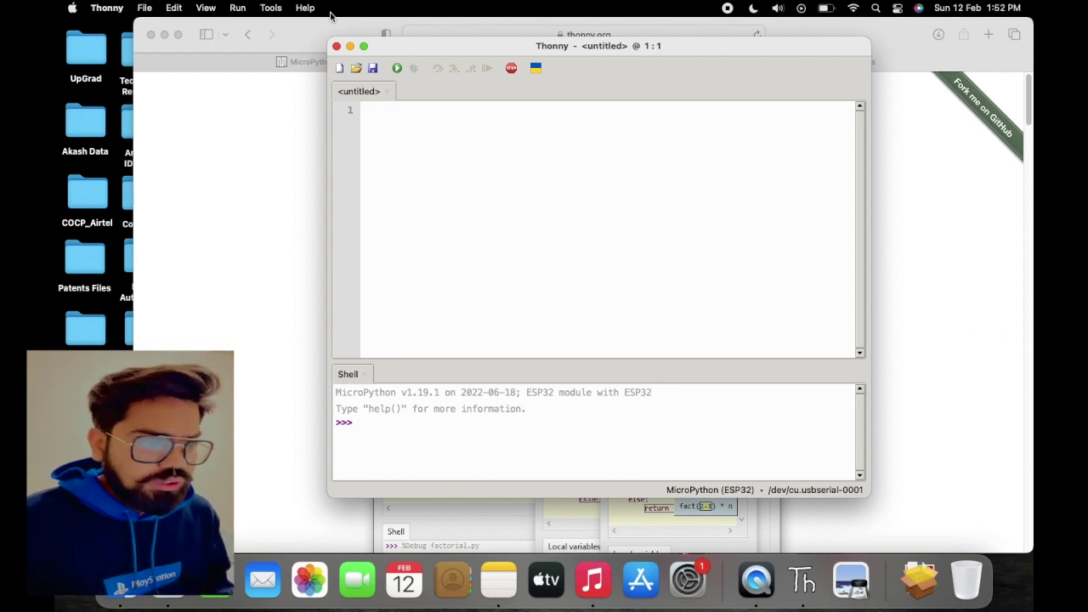
{"action": "left_click", "coordinate": [257, 6]}
{"action": "left_click", "coordinate": [311, 102]}
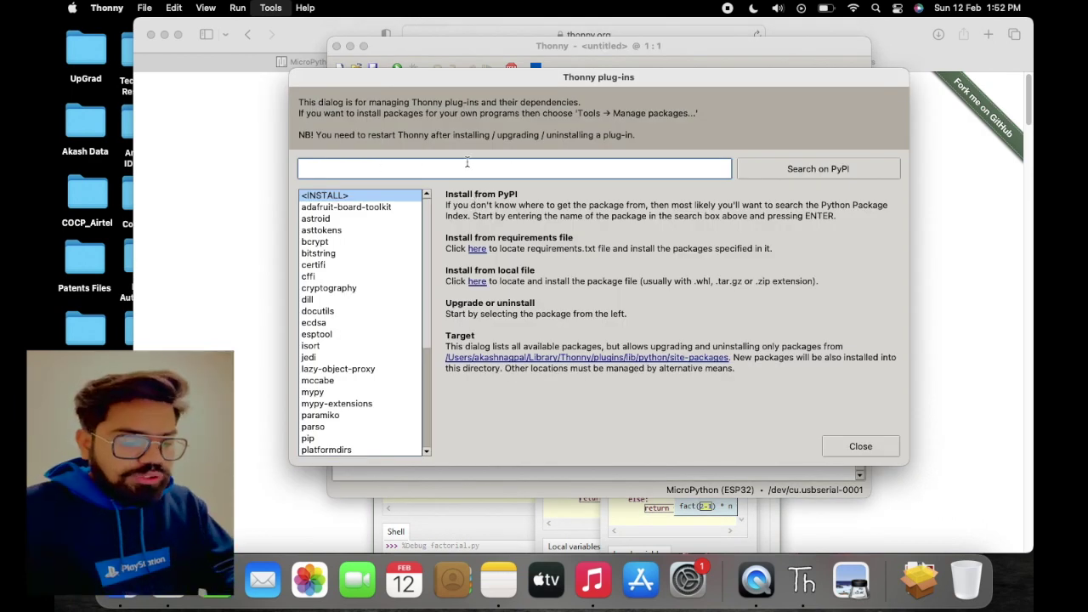
{"action": "type", "text": "ES"}
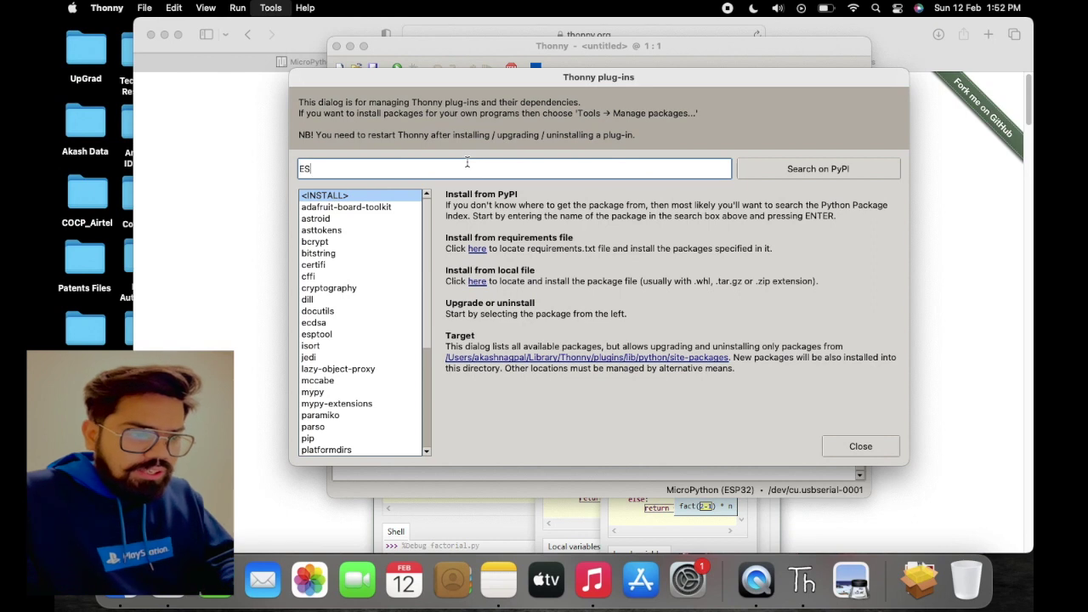
{"action": "type", "text": "ptool"}
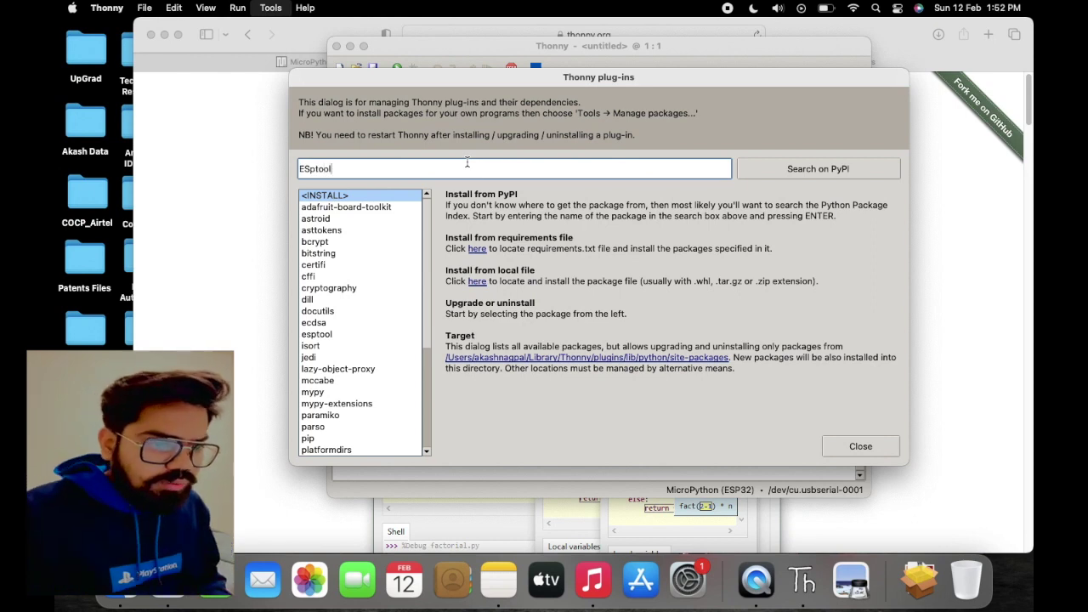
{"action": "key", "text": "Return"}
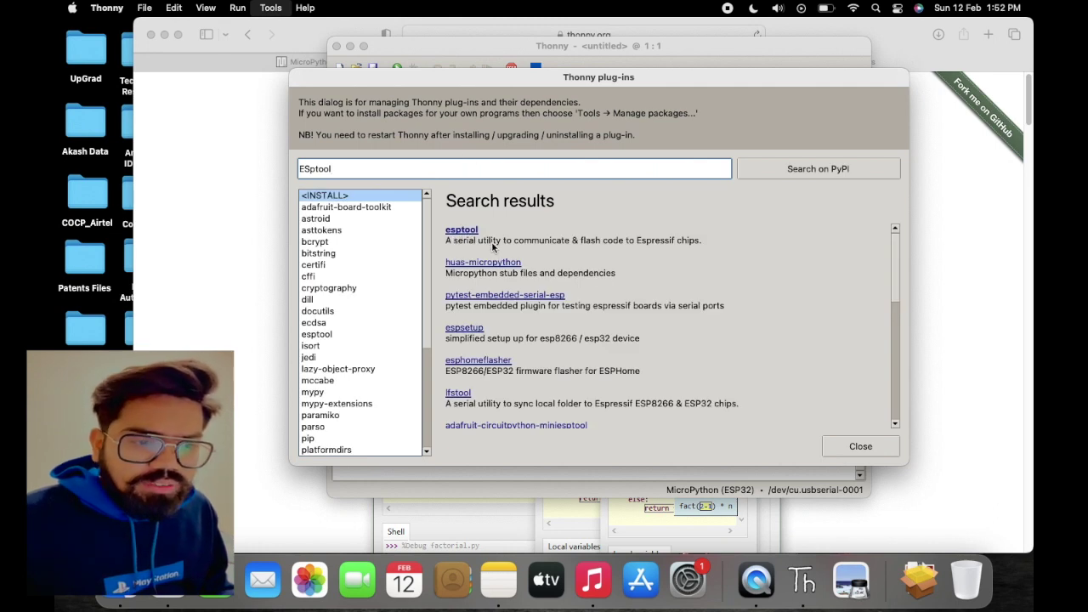
{"action": "left_click", "coordinate": [463, 230]}
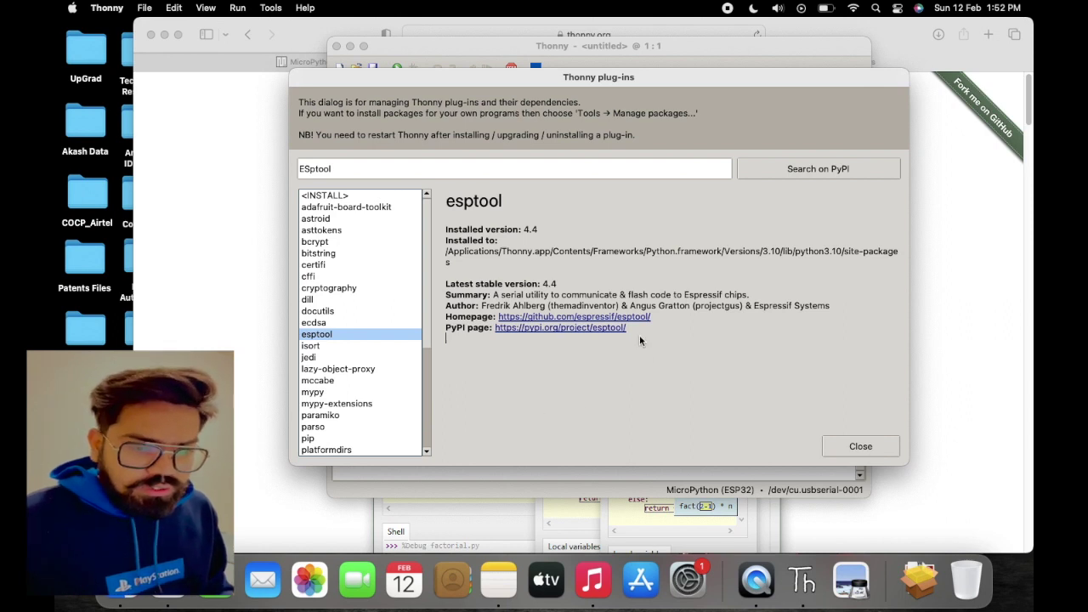
{"action": "left_click", "coordinate": [856, 445]}
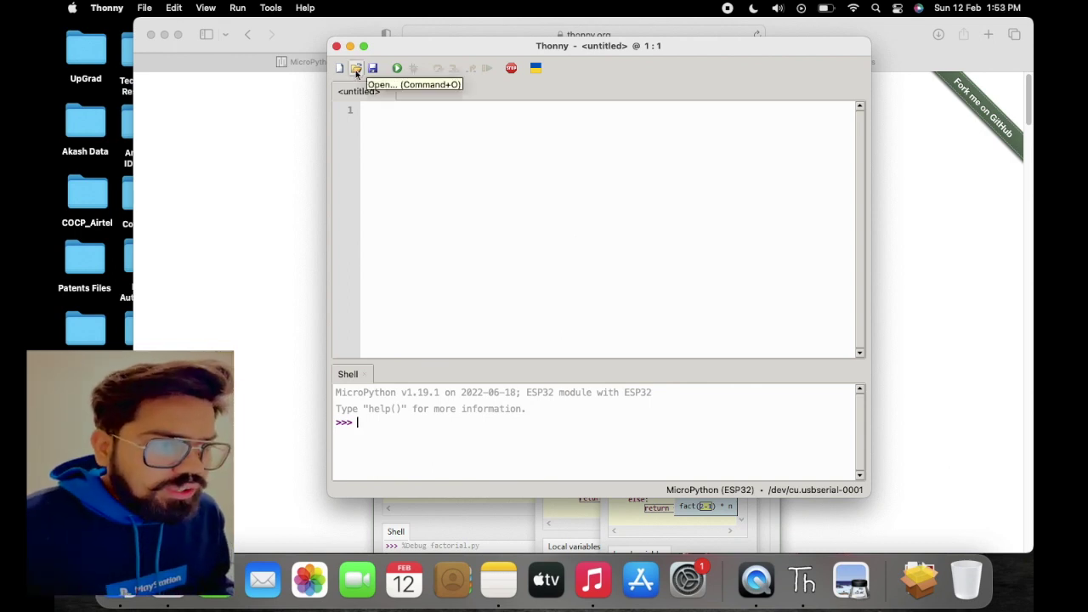
Set the interpreter to MicroPython (ESP32) on the CP2102 USB to UART Bridge port
{"action": "left_click", "coordinate": [237, 7]}
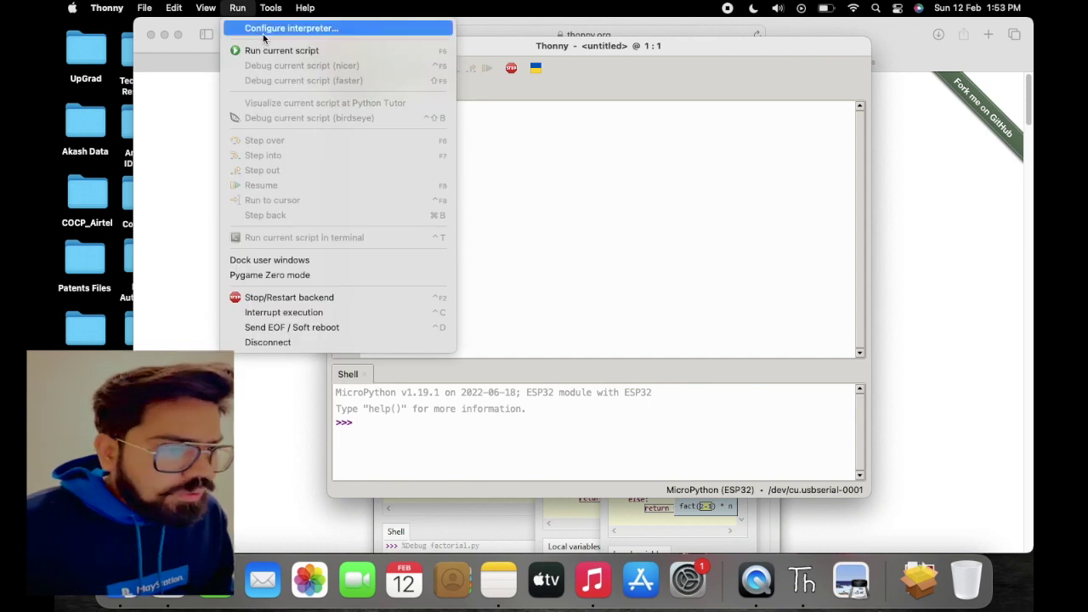
{"action": "left_click", "coordinate": [262, 32]}
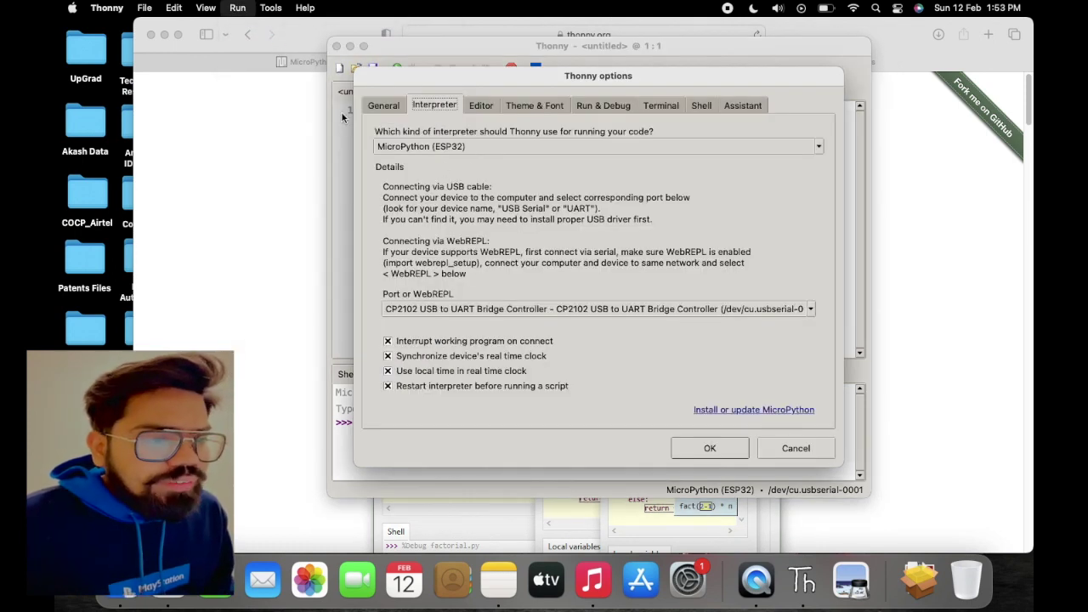
{"action": "left_click", "coordinate": [457, 146]}
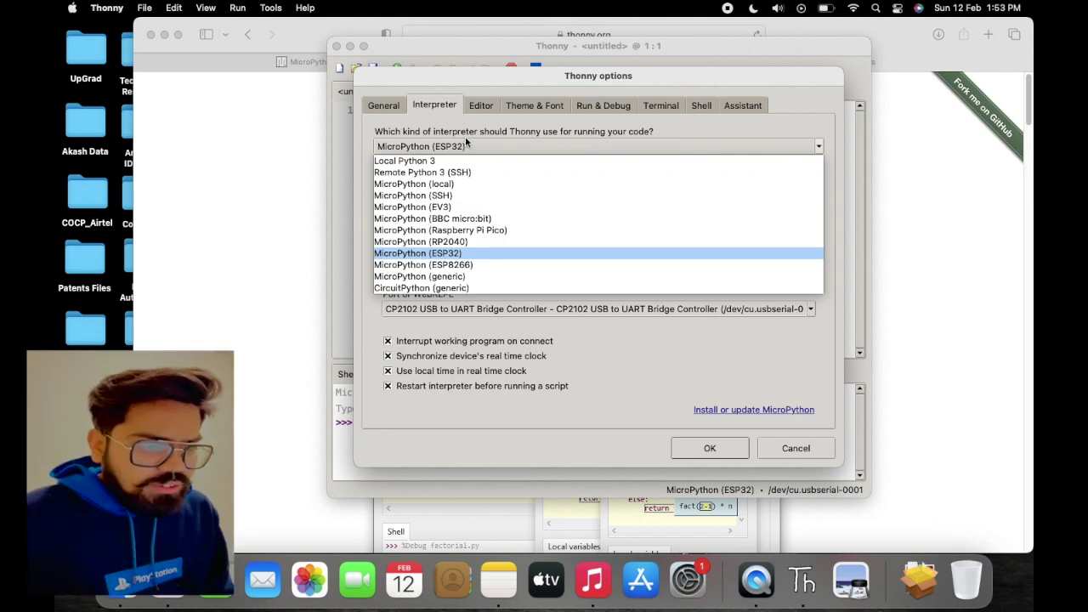
{"action": "left_click", "coordinate": [459, 257]}
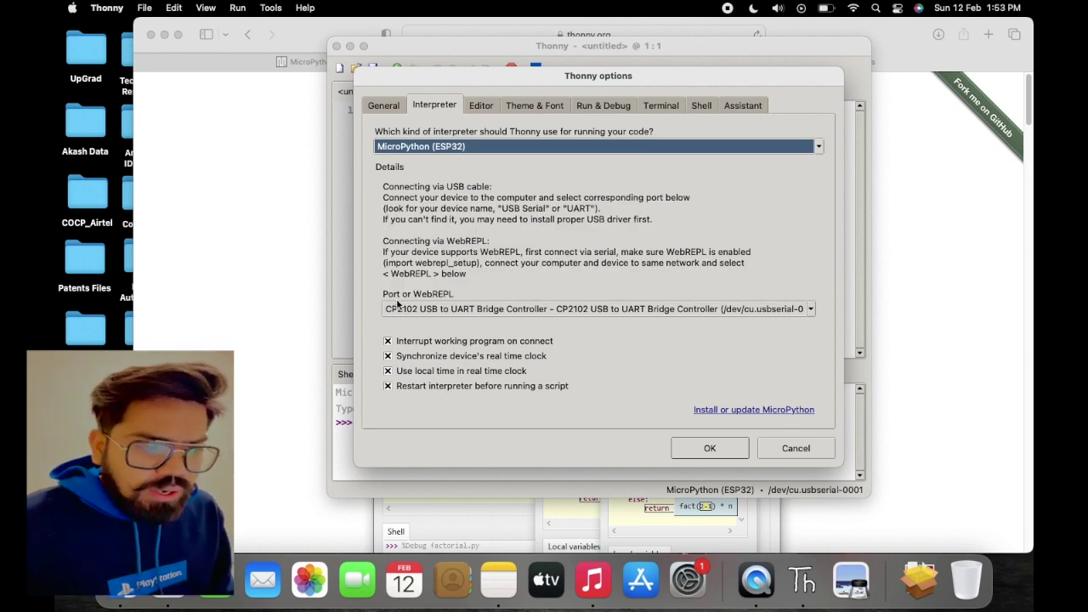
{"action": "left_click", "coordinate": [466, 311]}
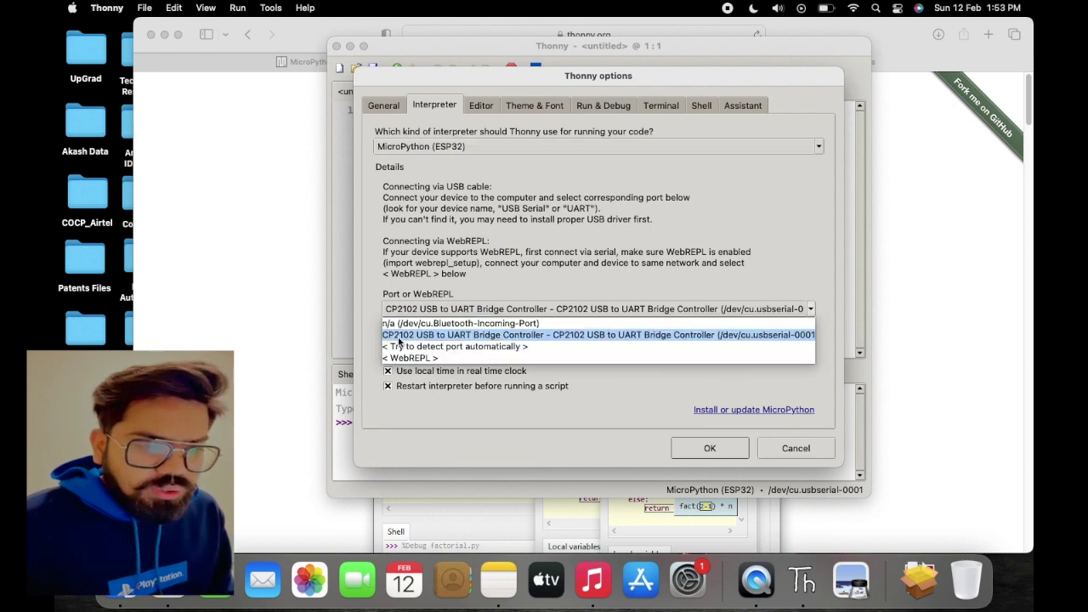
{"action": "left_click", "coordinate": [457, 337]}
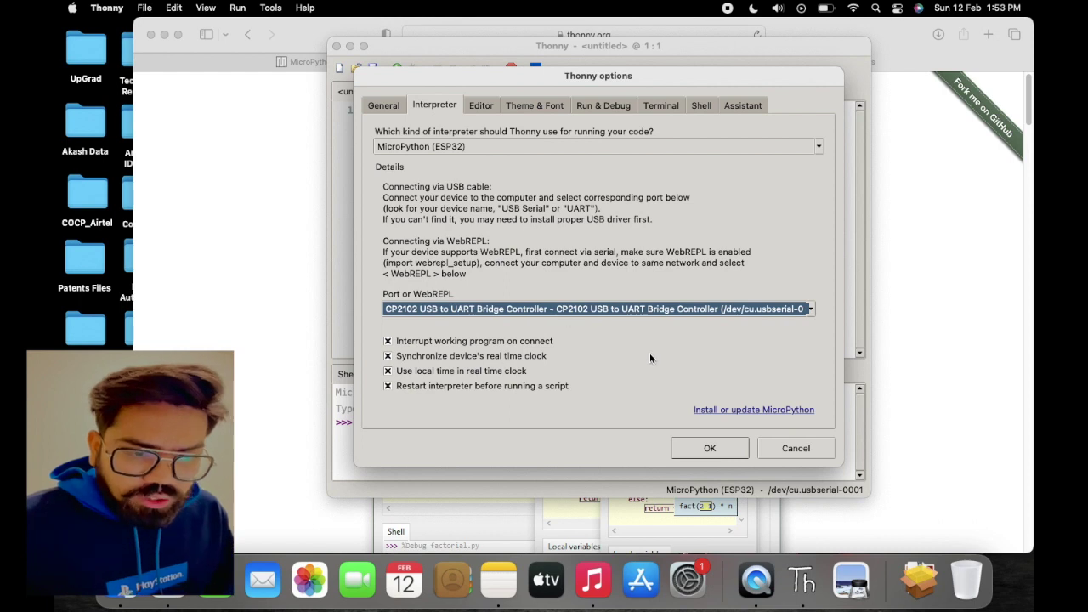
{"action": "left_click", "coordinate": [740, 413]}
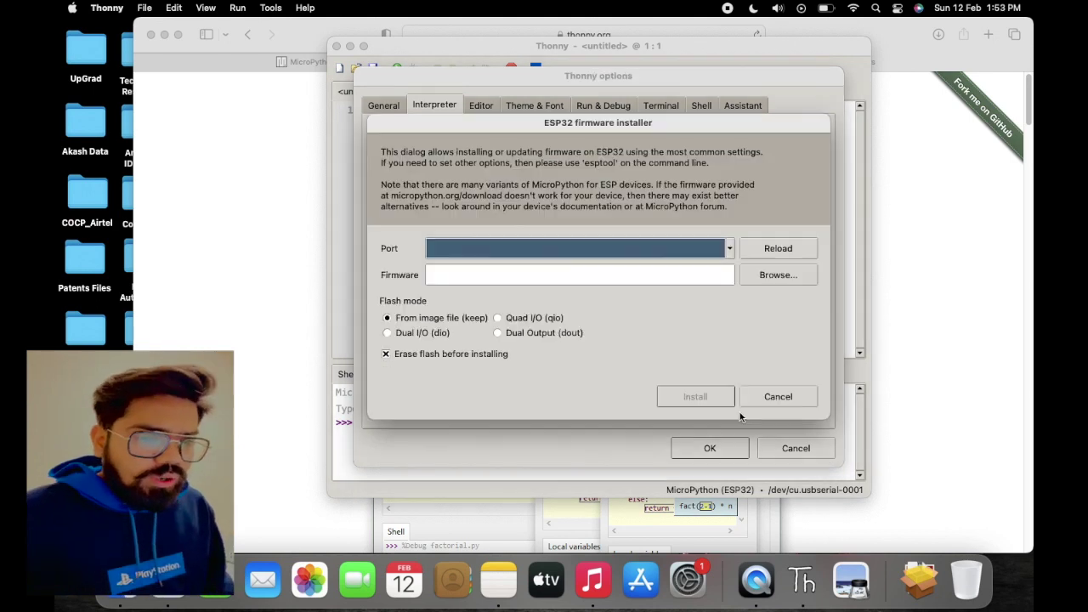
{"action": "left_click", "coordinate": [728, 250]}
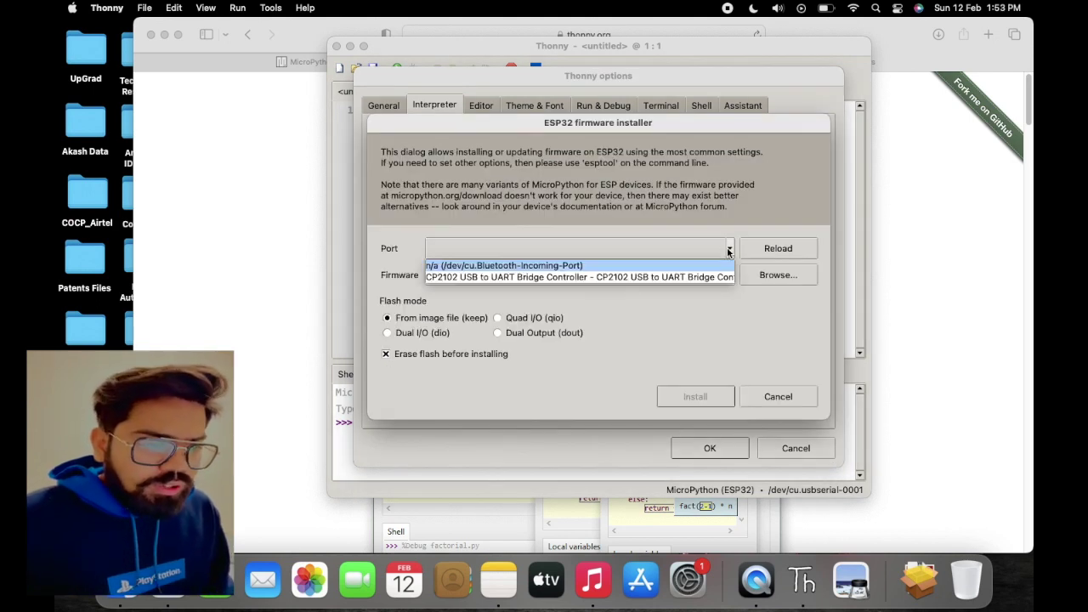
{"action": "left_click", "coordinate": [695, 277]}
{"action": "left_click", "coordinate": [778, 279]}
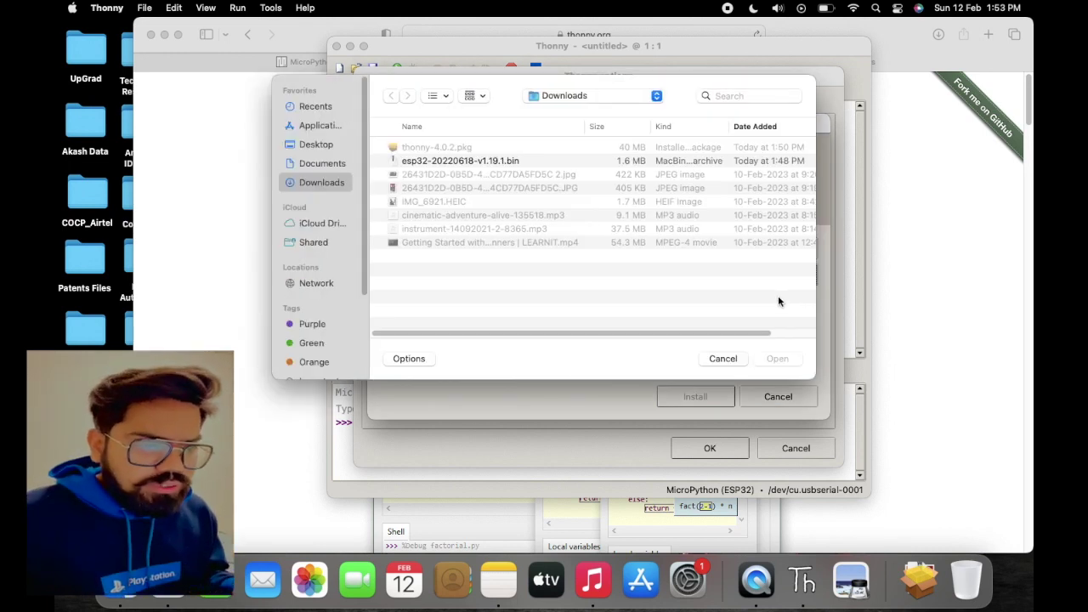
{"action": "left_click", "coordinate": [543, 162]}
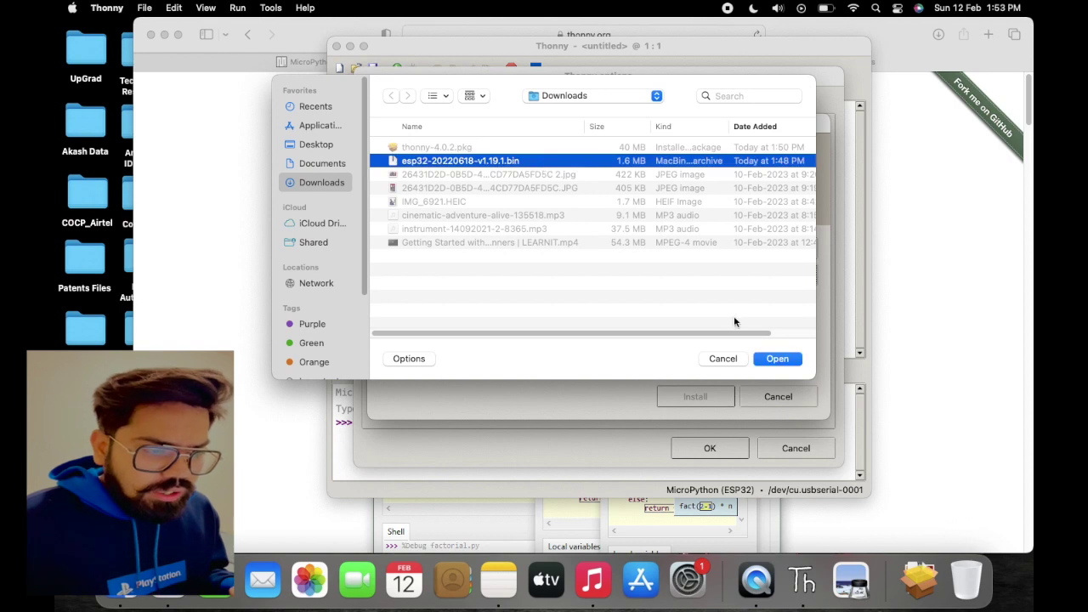
{"action": "left_click", "coordinate": [777, 359]}
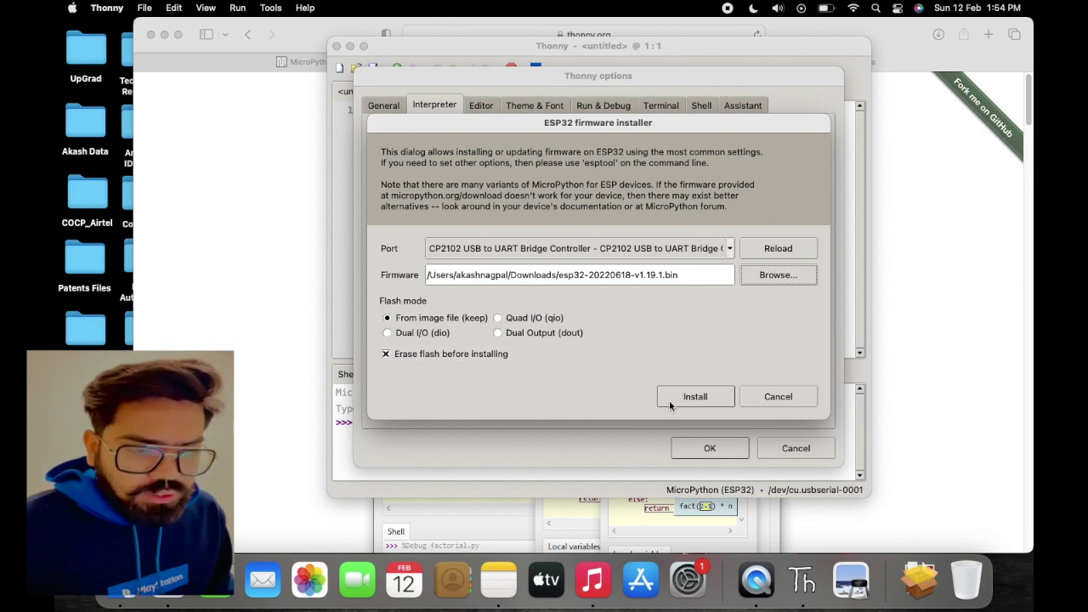
{"action": "left_click", "coordinate": [690, 404]}
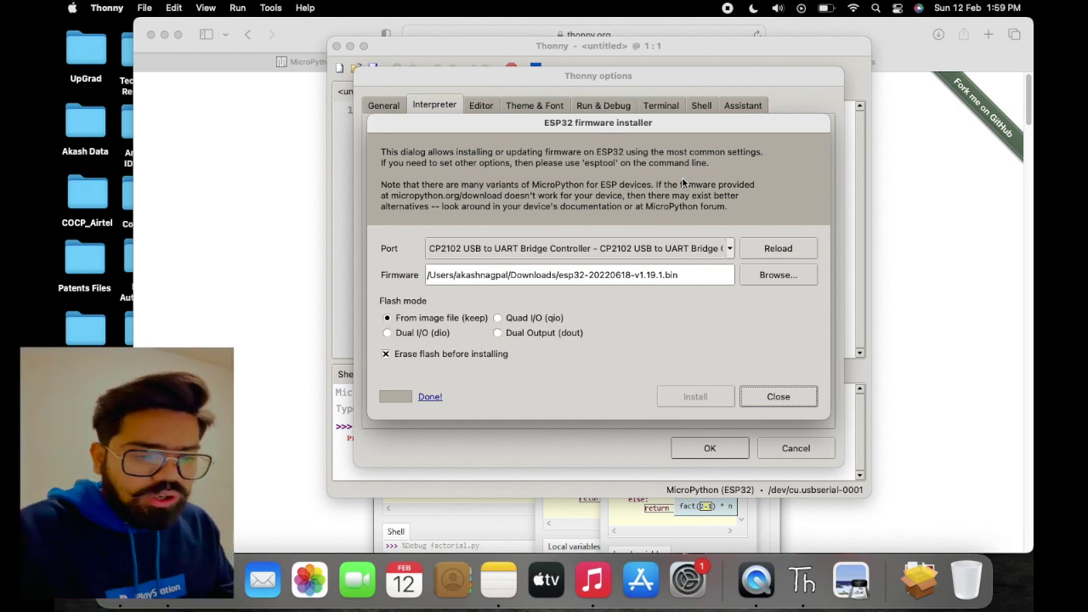
{"action": "left_click", "coordinate": [779, 398]}
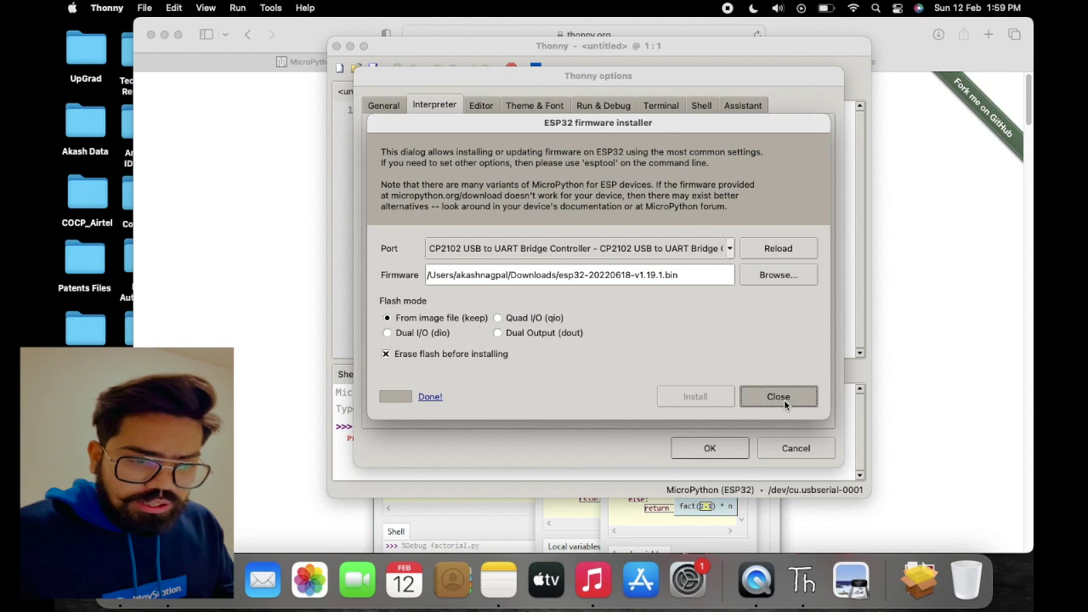
{"action": "left_click", "coordinate": [794, 455]}
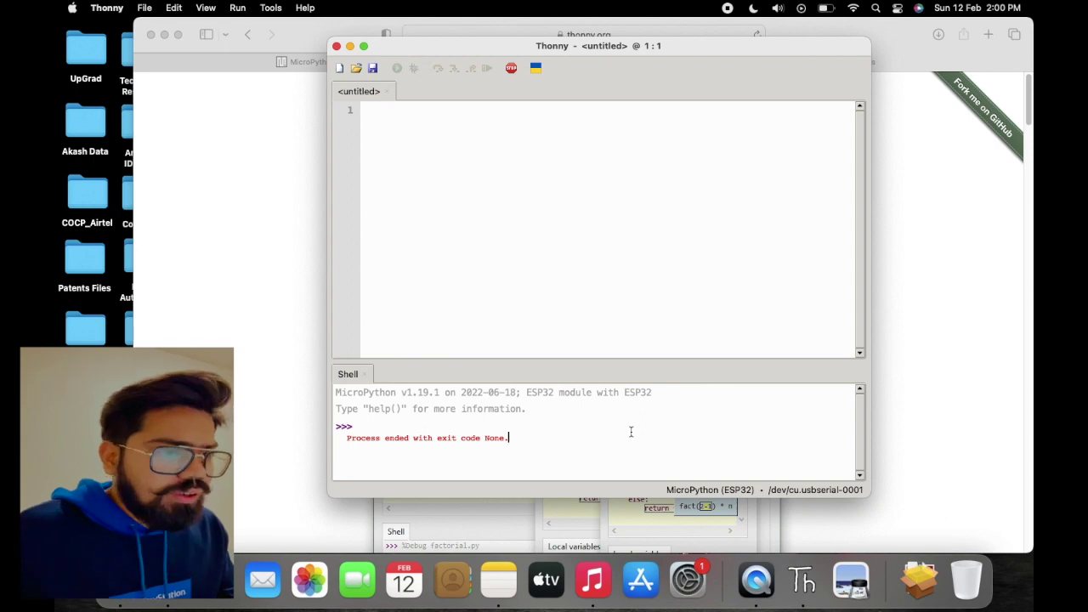
Restart the ESP32 shell and run print("Hello World") at the prompt
{"action": "left_click", "coordinate": [511, 69]}
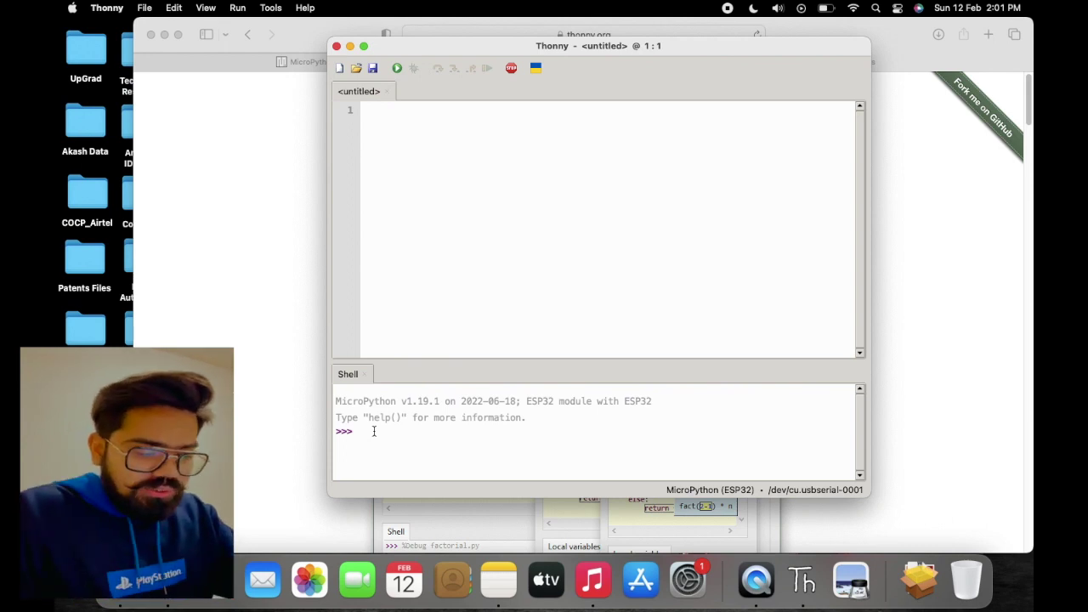
{"action": "type", "text": "print"}
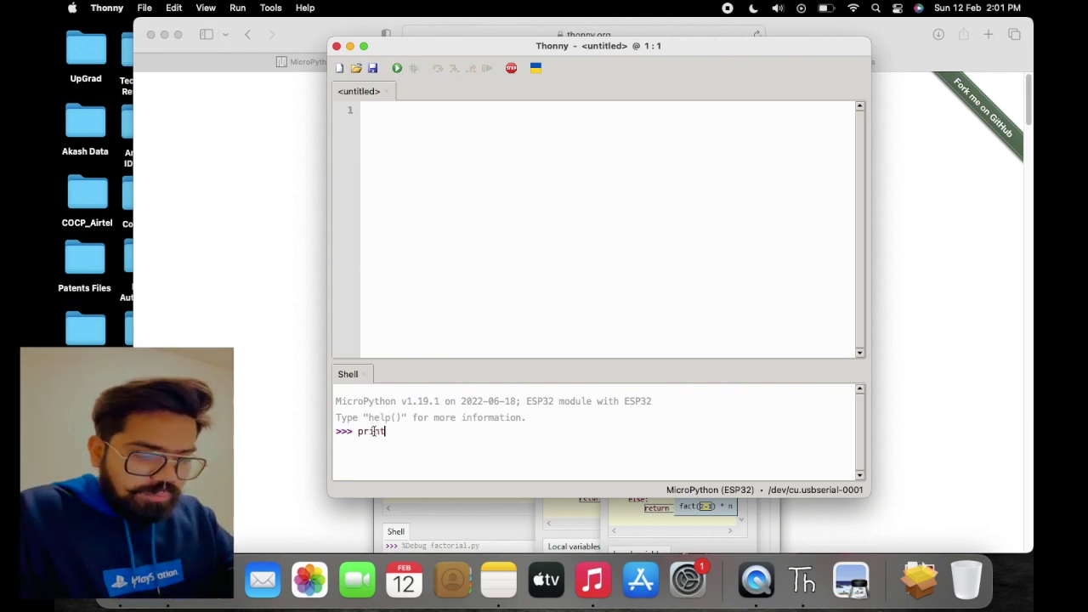
{"action": "type", "text": "(\"\""}
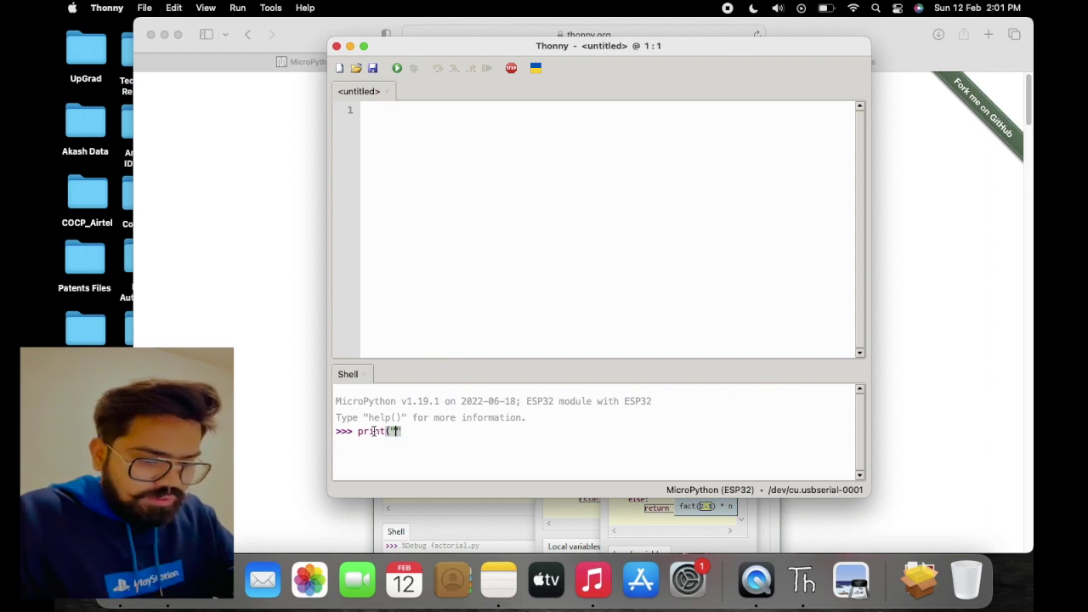
{"action": "type", "text": "Geeks"}
{"action": "key", "text": "BackSpace"}
{"action": "key", "text": "BackSpace"}
{"action": "key", "text": "BackSpace"}
{"action": "key", "text": "BackSpace"}
{"action": "key", "text": "BackSpace"}
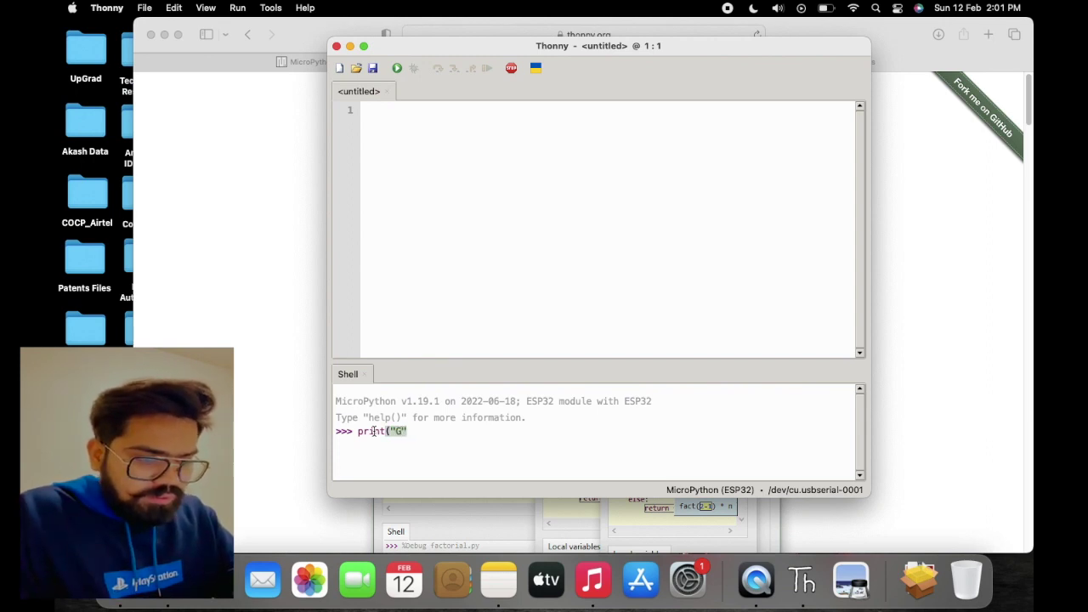
{"action": "type", "text": "Hello "}
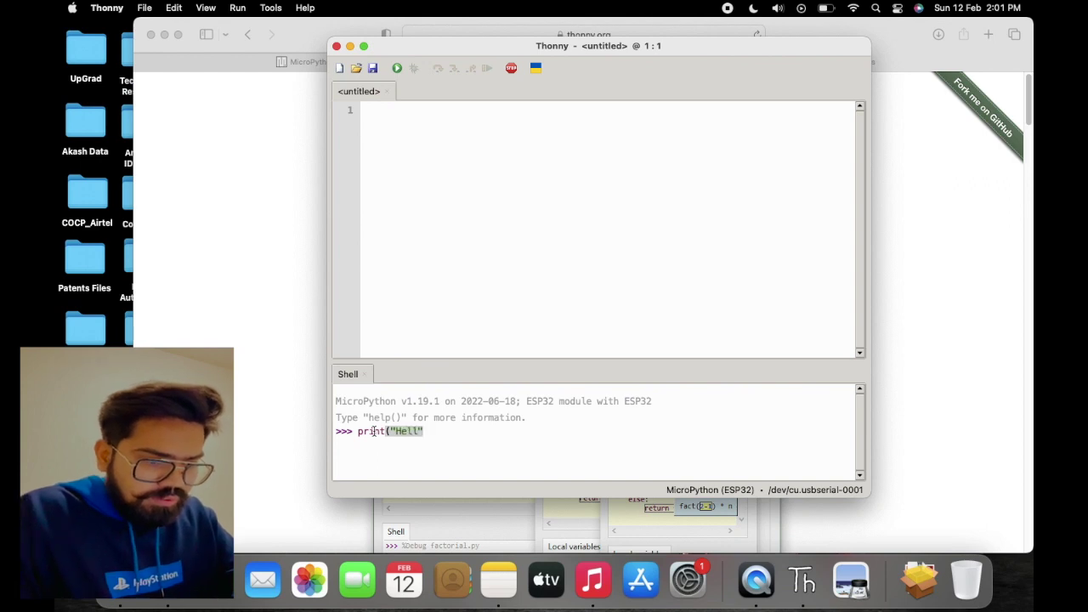
{"action": "type", "text": "World\""}
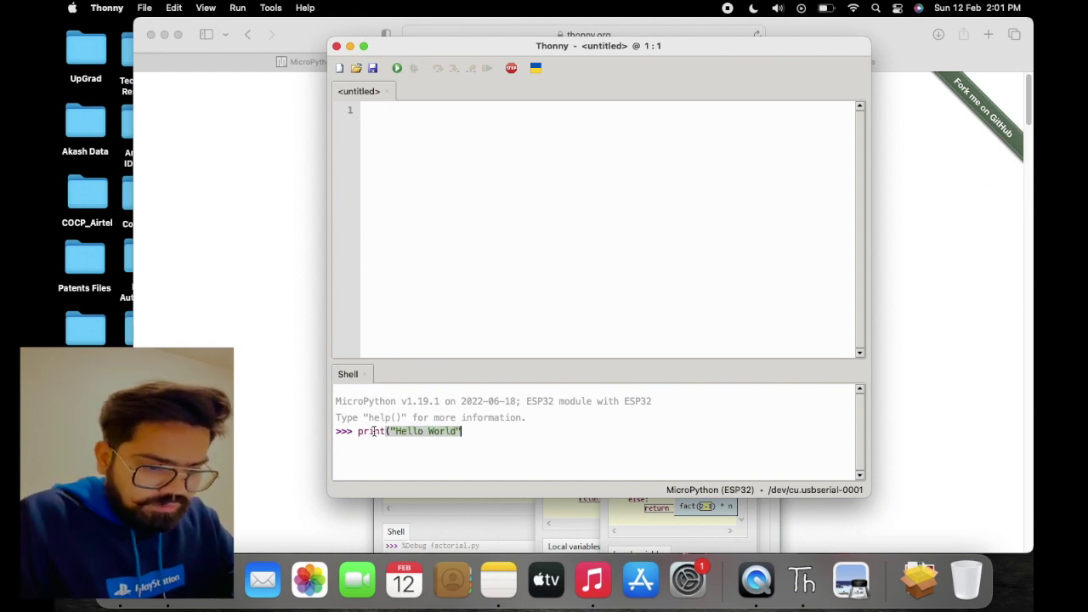
{"action": "type", "text": ")"}
{"action": "key", "text": "Return"}
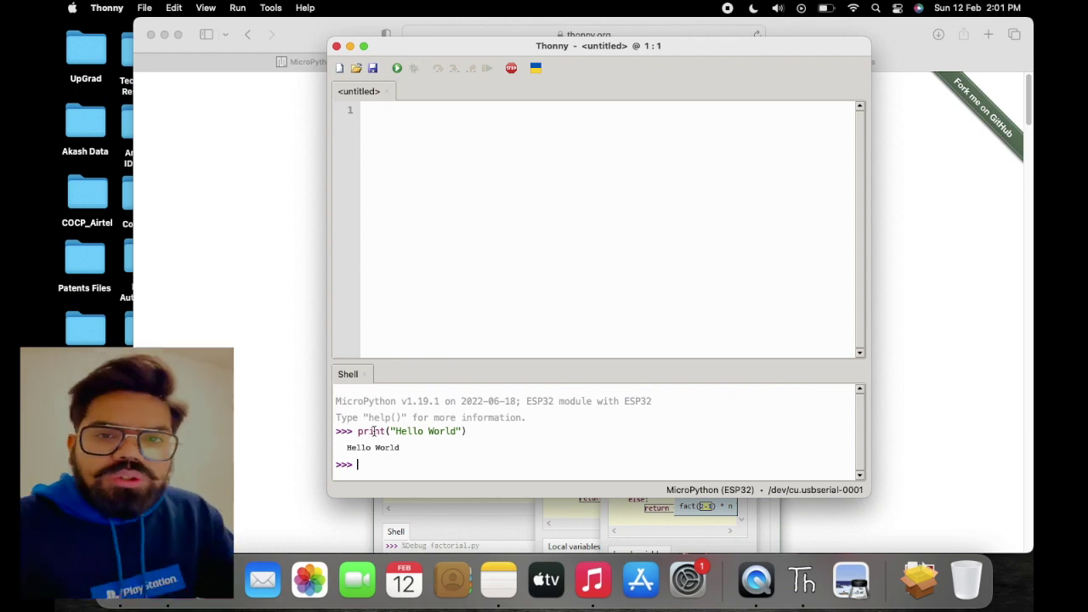
Run help() in the ESP32 shell and scroll through its output
{"action": "type", "text": "help()"}
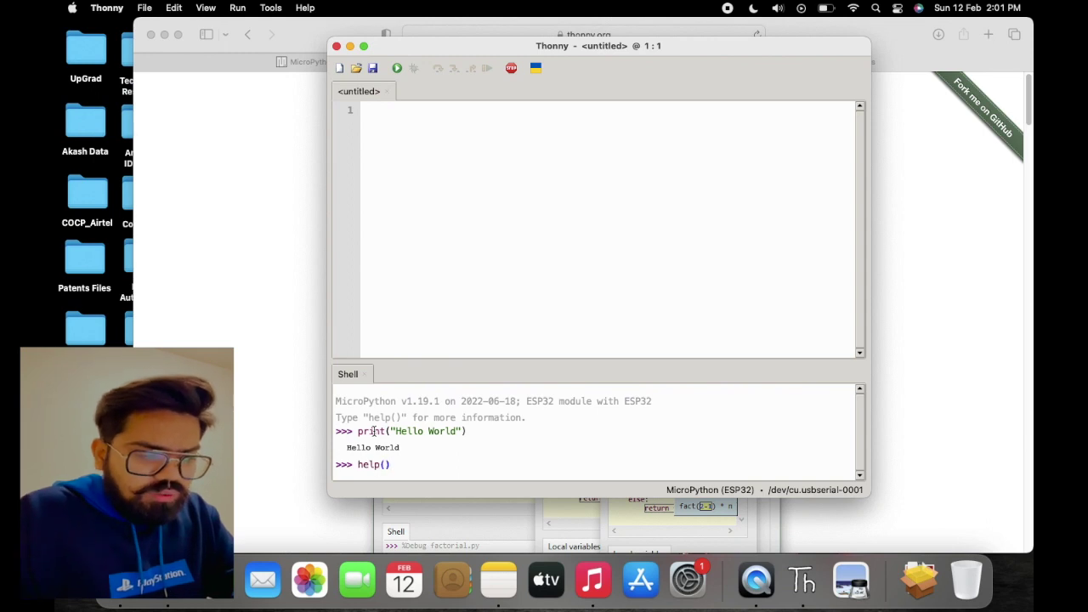
{"action": "key", "text": "Return"}
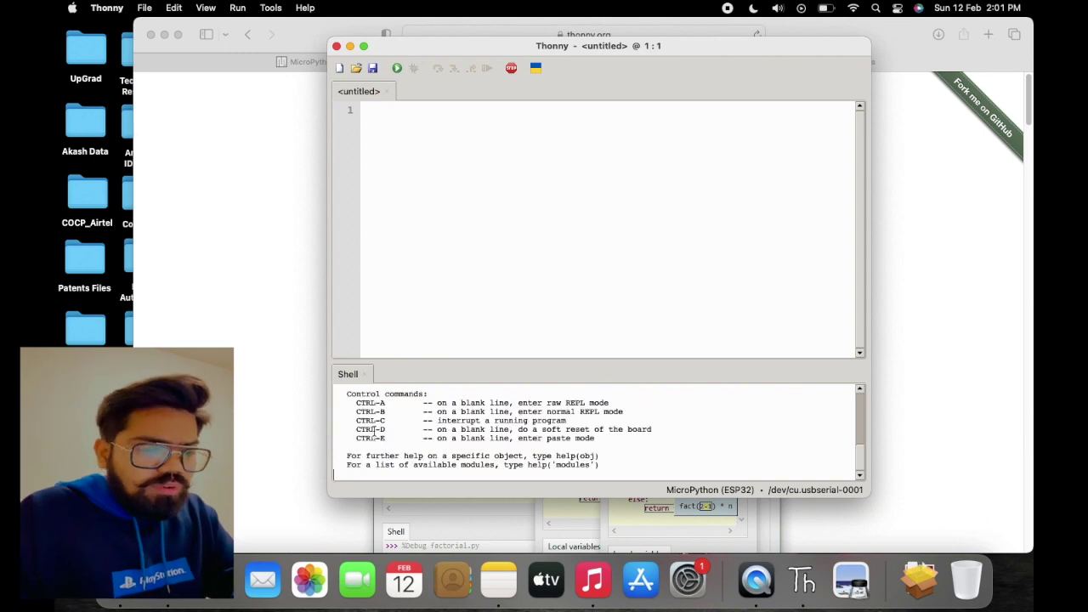
{"action": "left_click", "coordinate": [490, 356]}
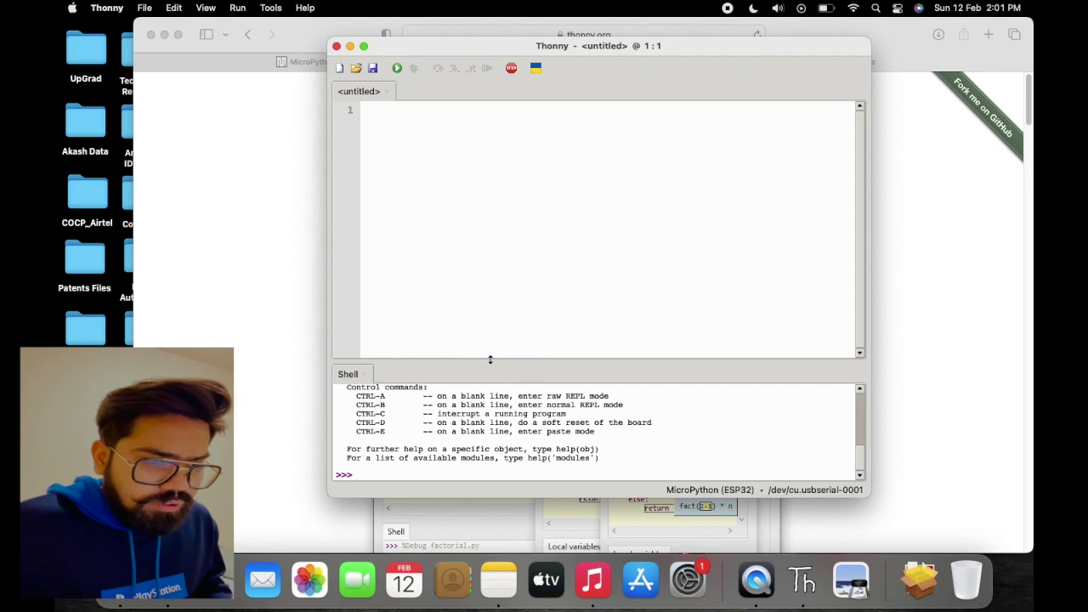
{"action": "scroll", "coordinate": [510, 411], "scroll_direction": "up", "scroll_amount": 1}
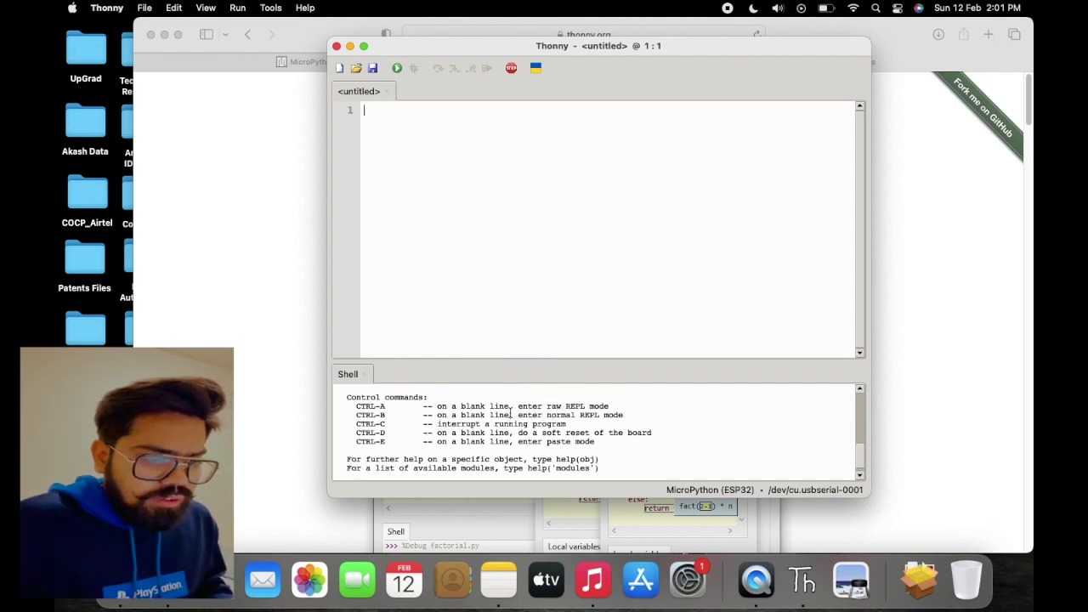
{"action": "scroll", "coordinate": [510, 411], "scroll_direction": "up", "scroll_amount": 10}
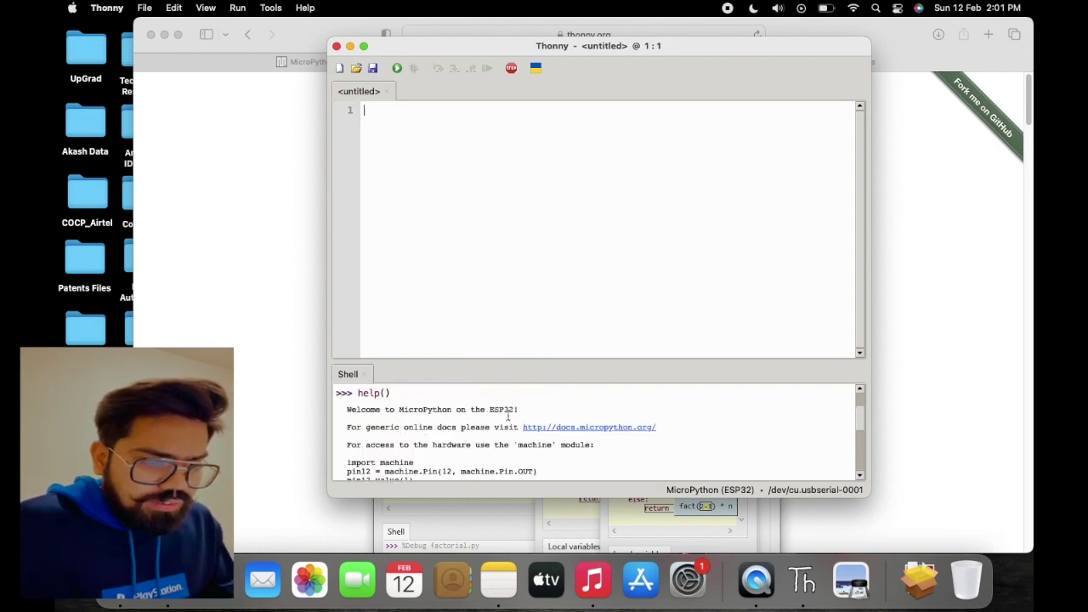
{"action": "scroll", "coordinate": [508, 416], "scroll_direction": "down", "scroll_amount": 2}
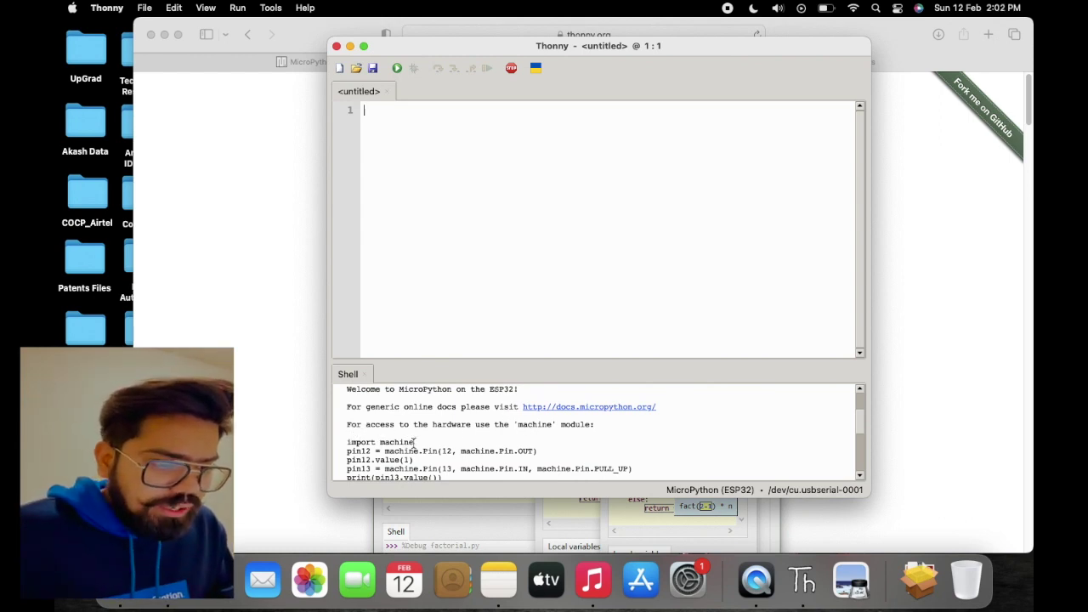
Select the import machine / pin12 machine.Pin.OUT example lines in the help text
{"action": "mouse_move", "coordinate": [416, 442]}
{"action": "left_mouse_down"}
{"action": "mouse_move", "coordinate": [347, 442]}
{"action": "mouse_move", "coordinate": [435, 443]}
{"action": "left_mouse_up"}
{"action": "left_click", "coordinate": [372, 458]}
{"action": "scroll", "coordinate": [375, 458], "scroll_direction": "down", "scroll_amount": 1}
{"action": "left_click", "coordinate": [450, 441]}
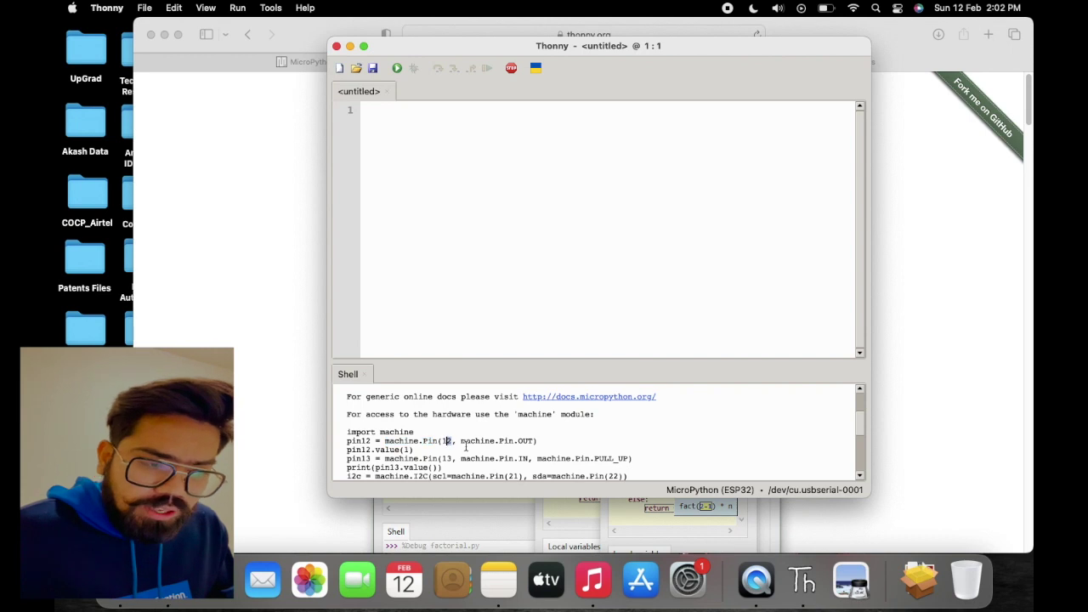
{"action": "left_click_drag", "start_coordinate": [460, 441], "coordinate": [536, 441]}
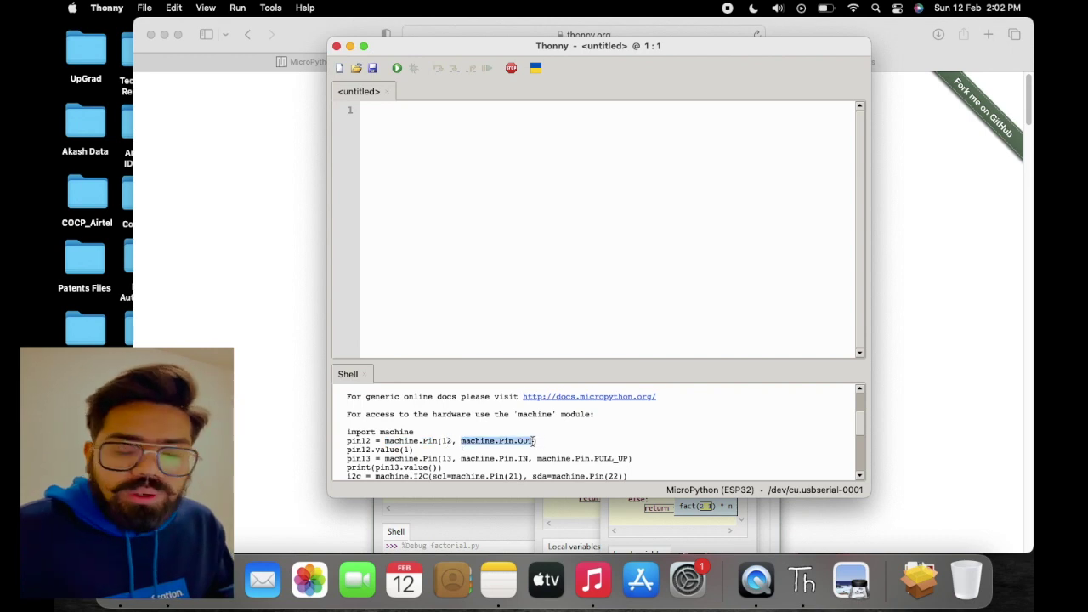
{"action": "left_click", "coordinate": [535, 441]}
{"action": "scroll", "coordinate": [544, 441], "scroll_direction": "down", "scroll_amount": 1}
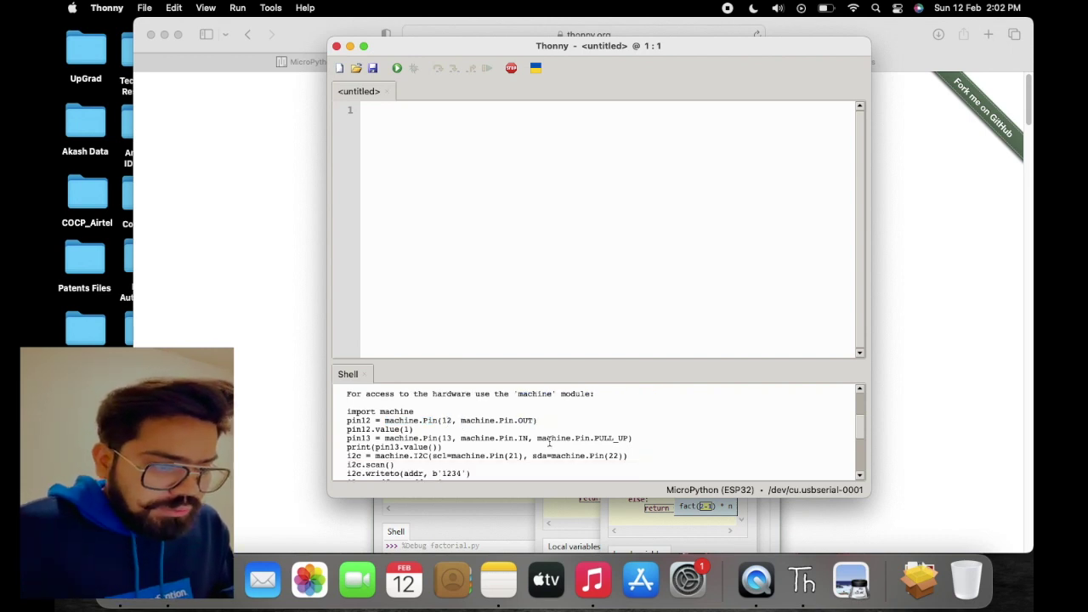
{"action": "mouse_move", "coordinate": [431, 437]}
{"action": "left_mouse_down"}
{"action": "mouse_move", "coordinate": [391, 422]}
{"action": "mouse_move", "coordinate": [413, 429]}
{"action": "left_mouse_up"}
{"action": "key", "text": "super+c"}
{"action": "left_click", "coordinate": [435, 438]}
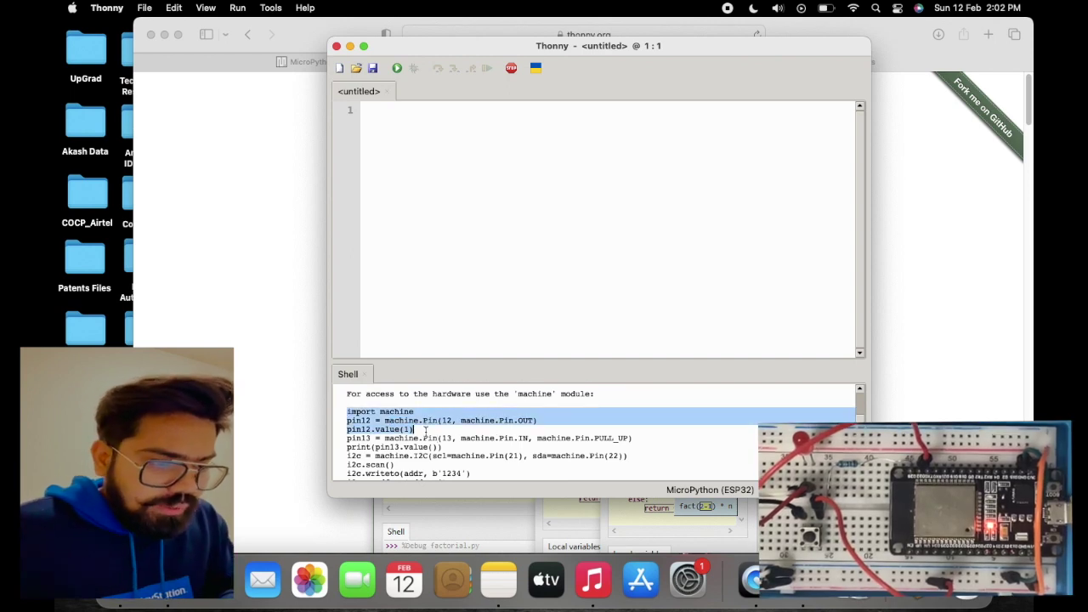
{"action": "scroll", "coordinate": [432, 428], "scroll_direction": "down", "scroll_amount": 3}
{"action": "scroll", "coordinate": [431, 427], "scroll_direction": "down", "scroll_amount": 5}
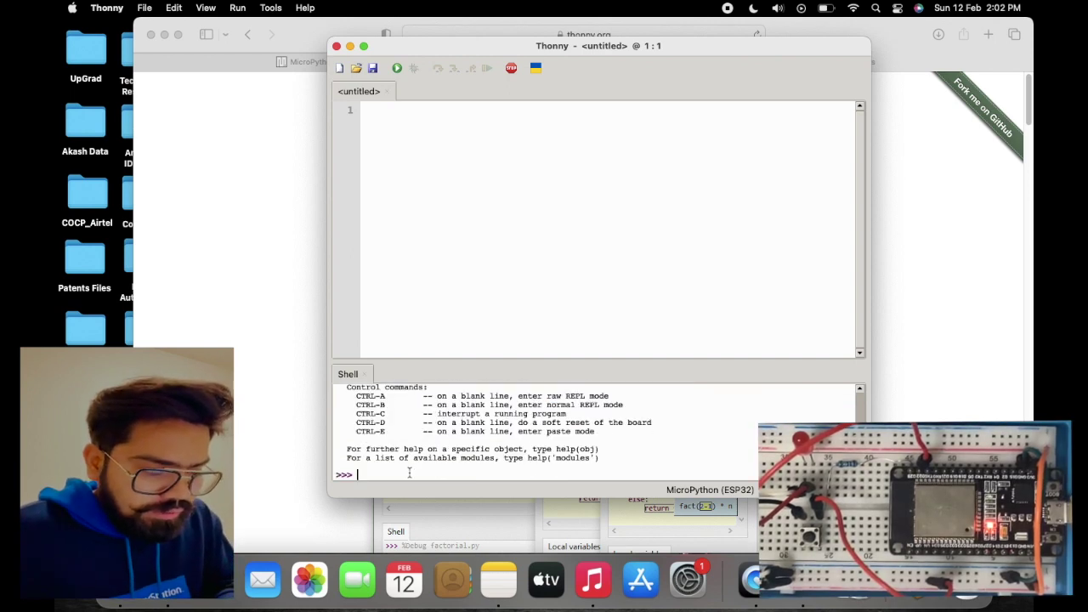
Paste the pin12 example at the shell prompt and change its pin number to 2
{"action": "key", "text": "super+v"}
{"action": "left_click", "coordinate": [479, 464]}
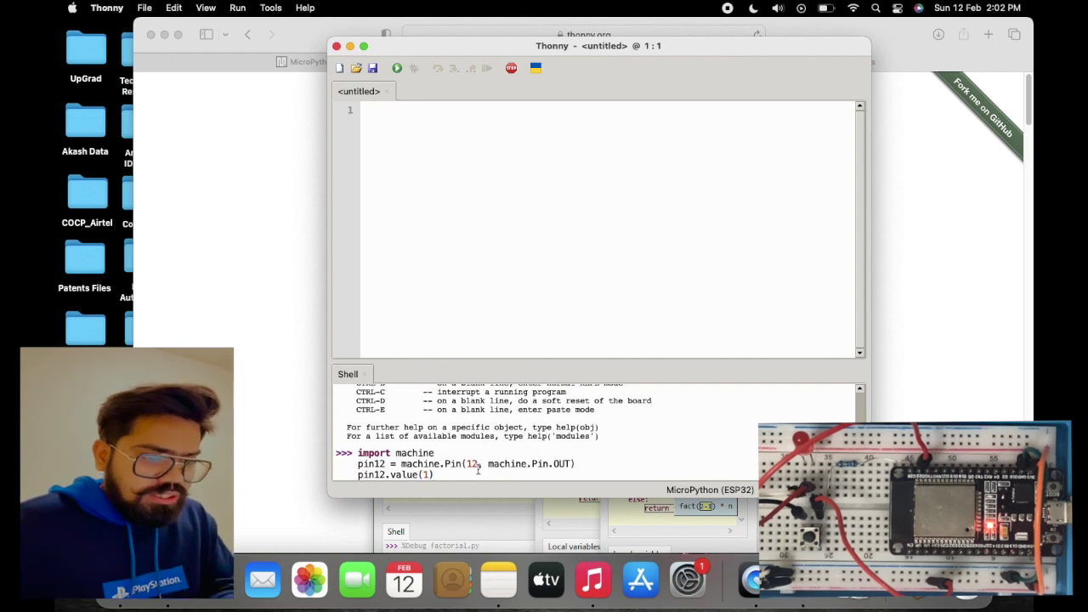
{"action": "key", "text": "BackSpace"}
{"action": "key", "text": "BackSpace"}
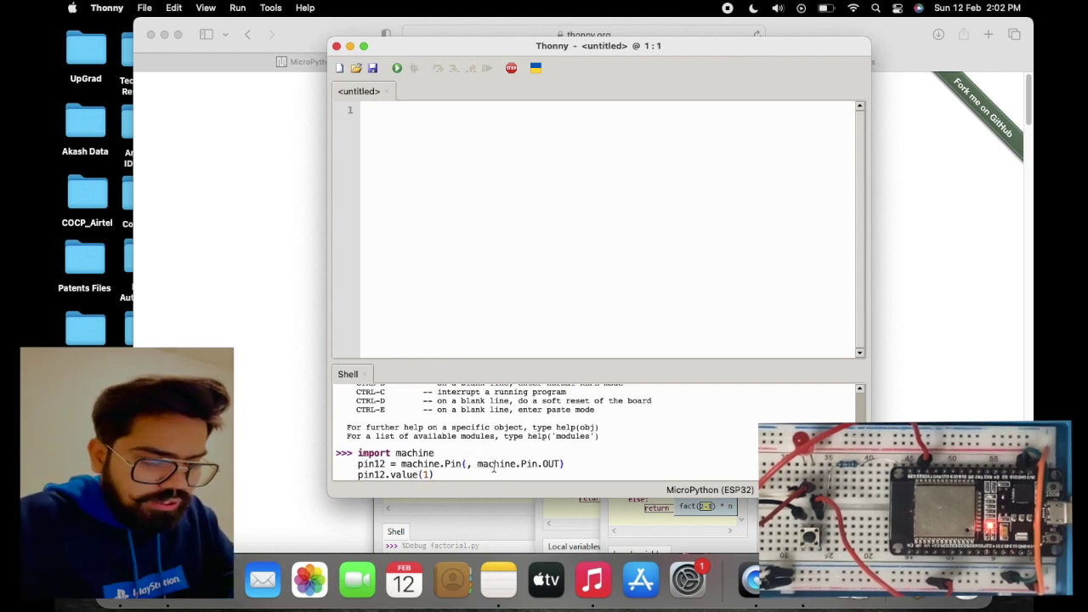
{"action": "type", "text": "2"}
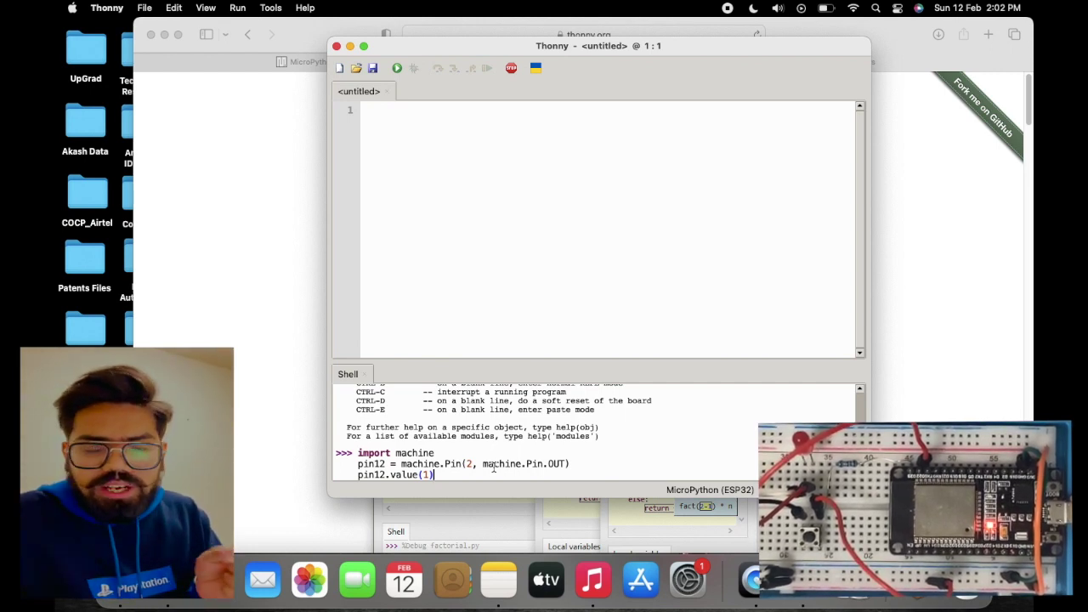
{"action": "key", "text": "ctrl+z"}
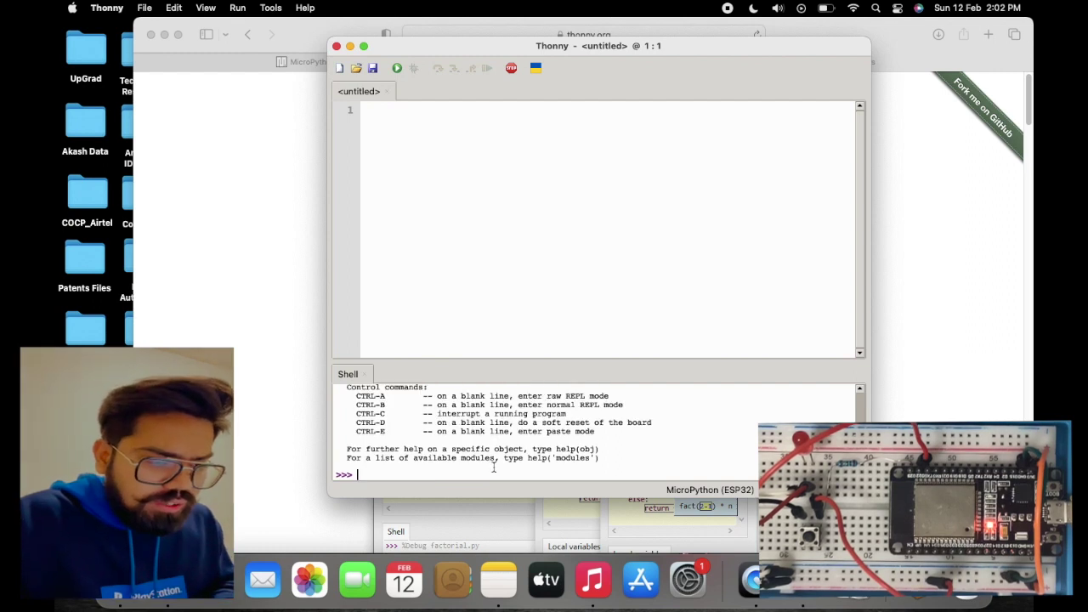
{"action": "type", "text": "help()"}
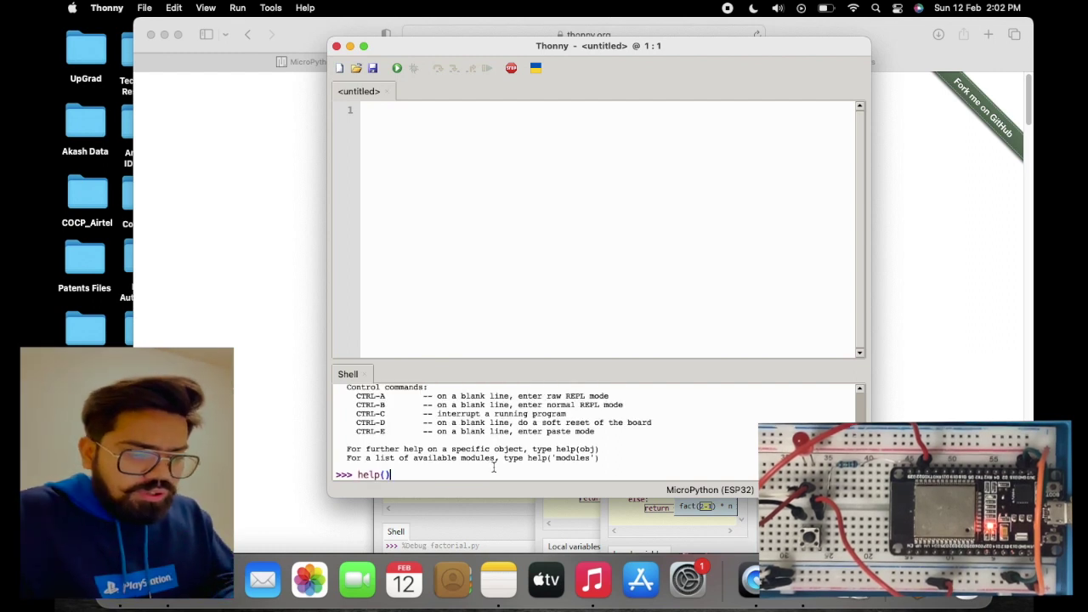
Rerun the code with Pin(2) to light the blue LED, then enter pin12.value(0)
{"action": "key", "text": "BackSpace"}
{"action": "key", "text": "BackSpace"}
{"action": "key", "text": "BackSpace"}
{"action": "key", "text": "BackSpace"}
{"action": "key", "text": "BackSpace"}
{"action": "key", "text": "BackSpace"}
{"action": "key", "text": "super+v"}
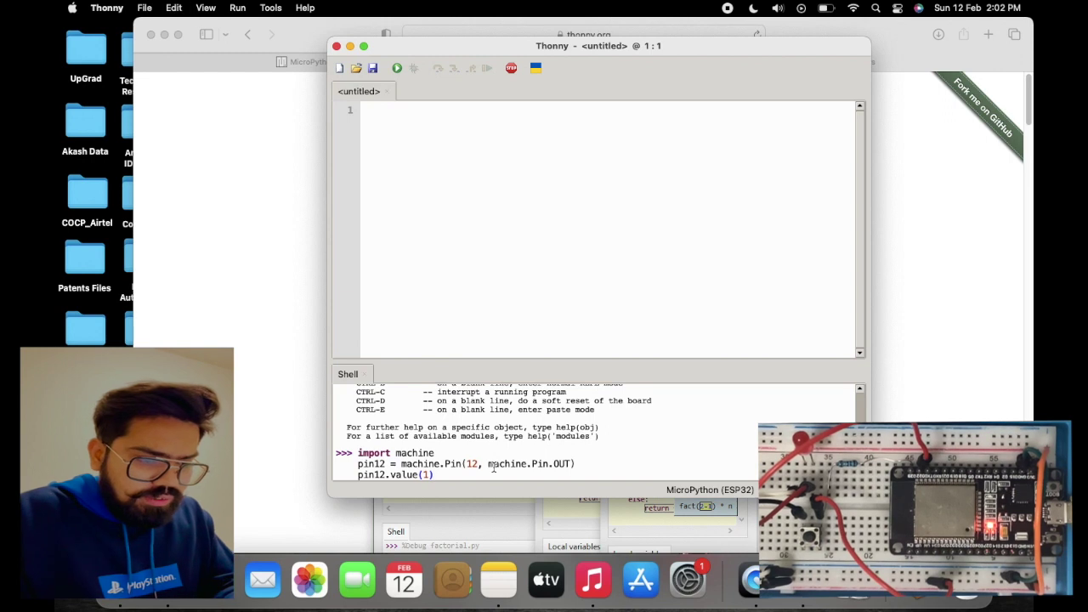
{"action": "key", "text": "Up"}
{"action": "key", "text": "Right"}
{"action": "key", "text": "Right"}
{"action": "key", "text": "Right"}
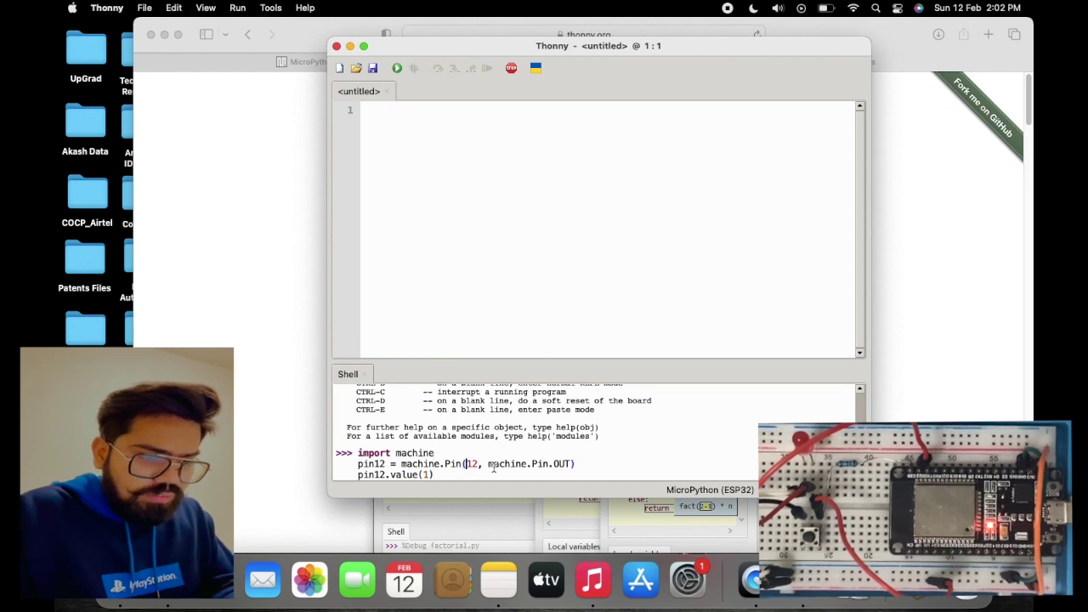
{"action": "key", "text": "Delete"}
{"action": "key", "text": "Down"}
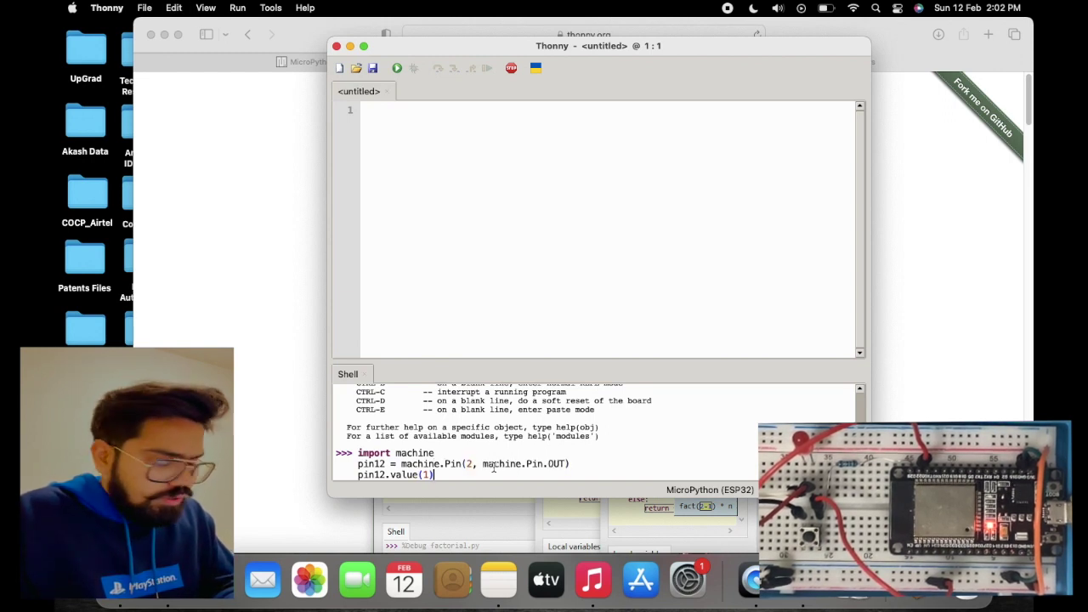
{"action": "key", "text": "Return"}
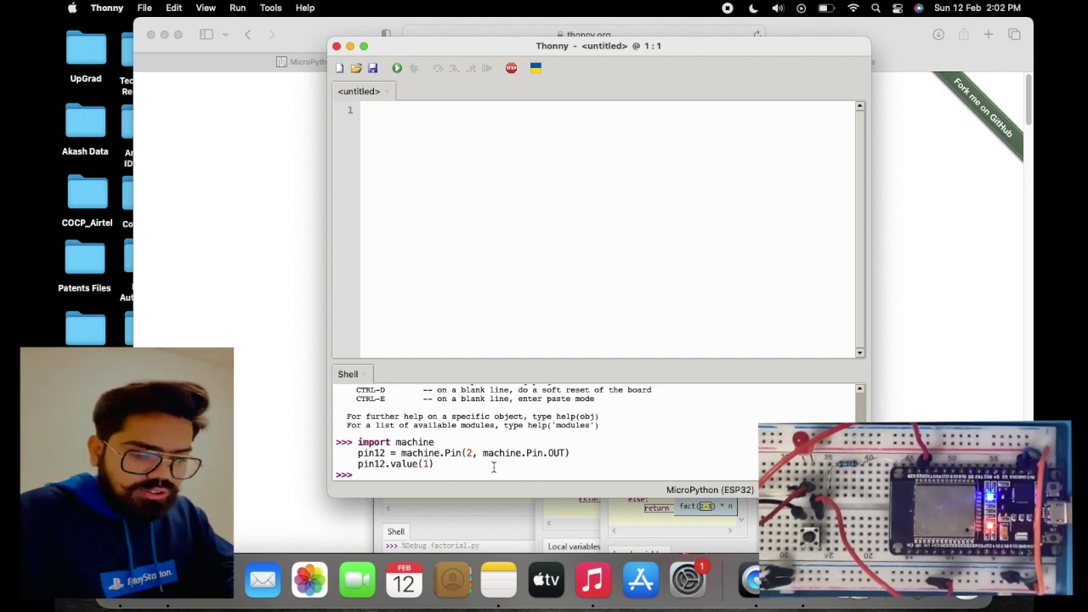
{"action": "type", "text": "pin1"}
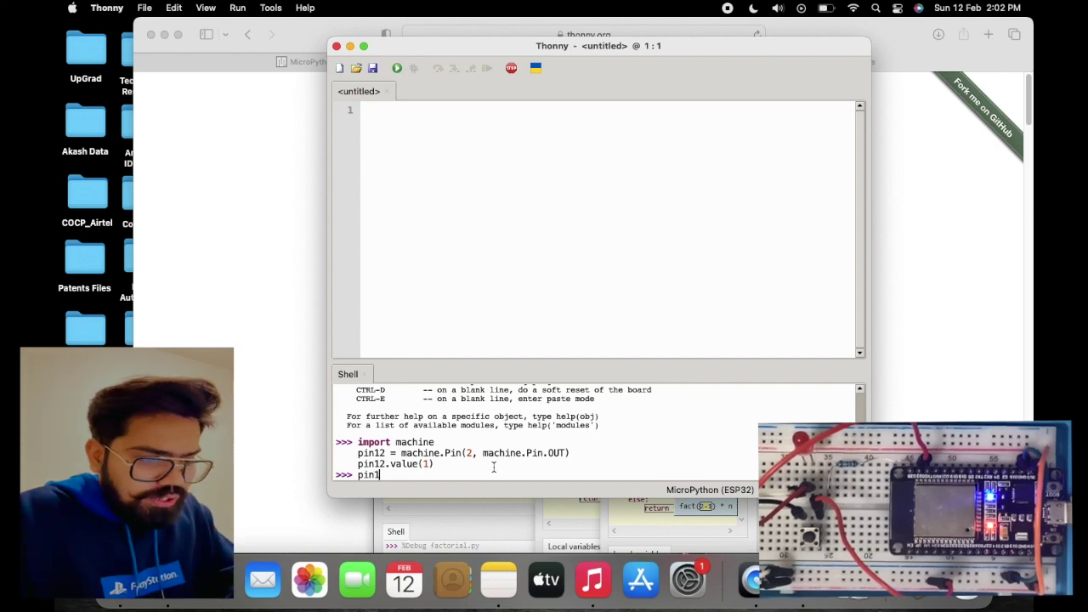
{"action": "type", "text": "2.value"}
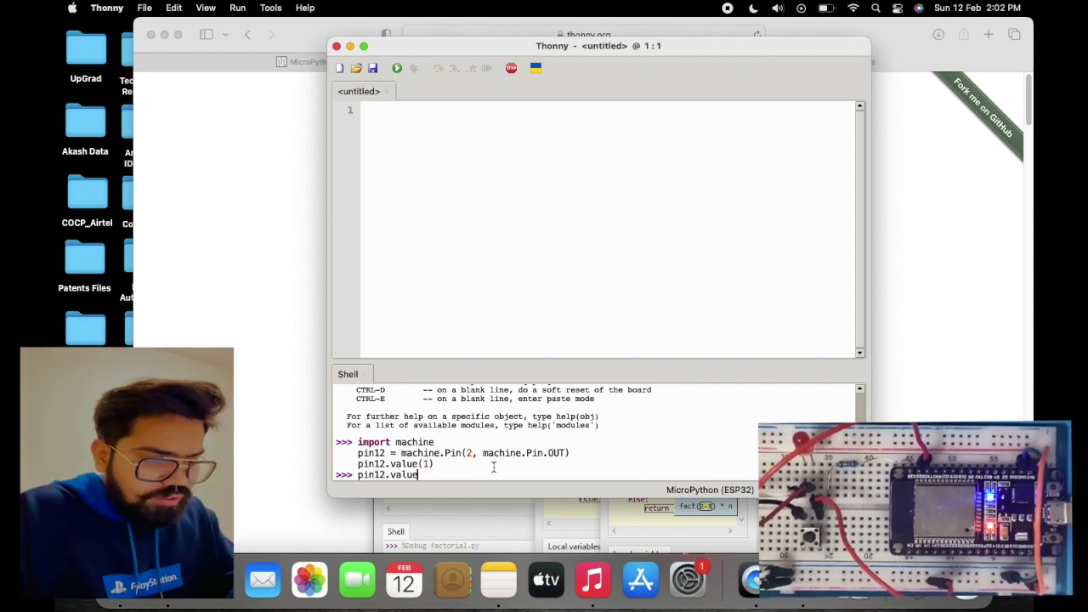
{"action": "type", "text": "()"}
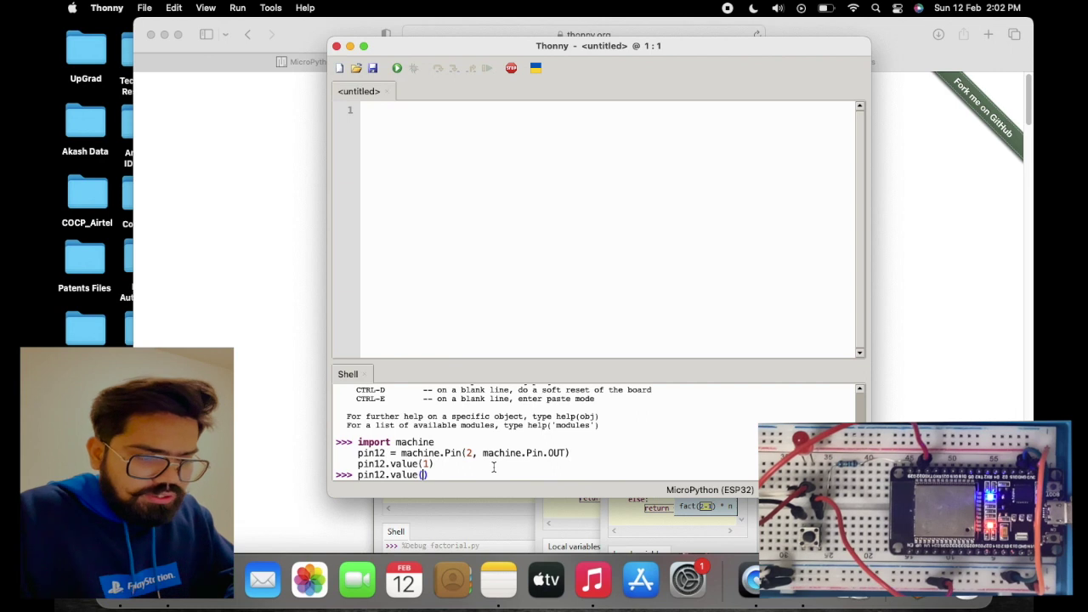
{"action": "type", "text": "0"}
{"action": "key", "text": "Right"}
Run pin12.value(0) to switch the blue LED off
{"action": "key", "text": "Return"}
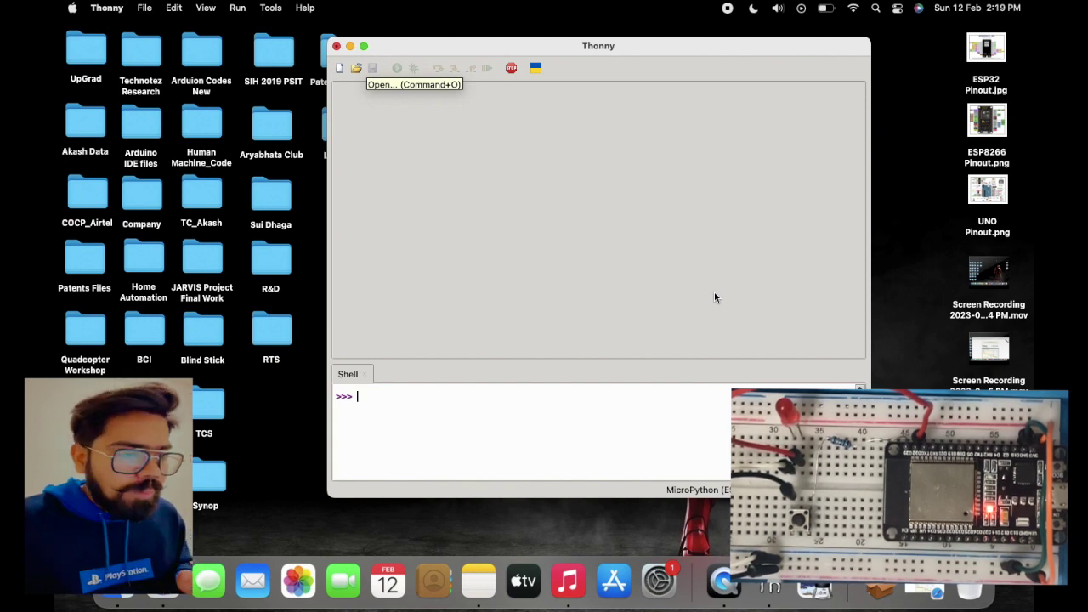
Start a new script with import machine and import time
{"action": "key", "text": "super+n"}
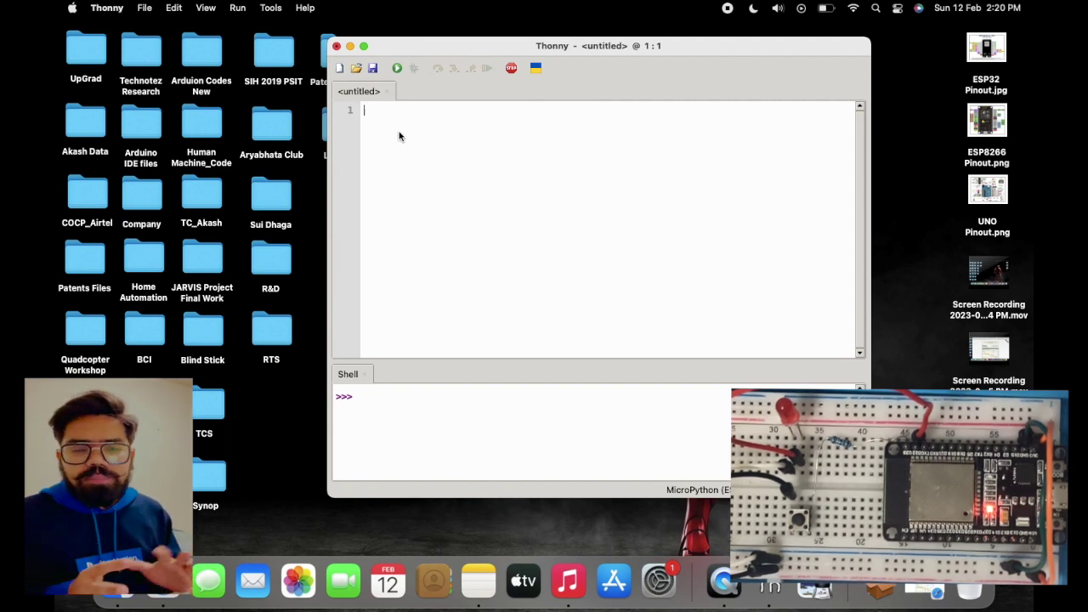
{"action": "type", "text": "im"}
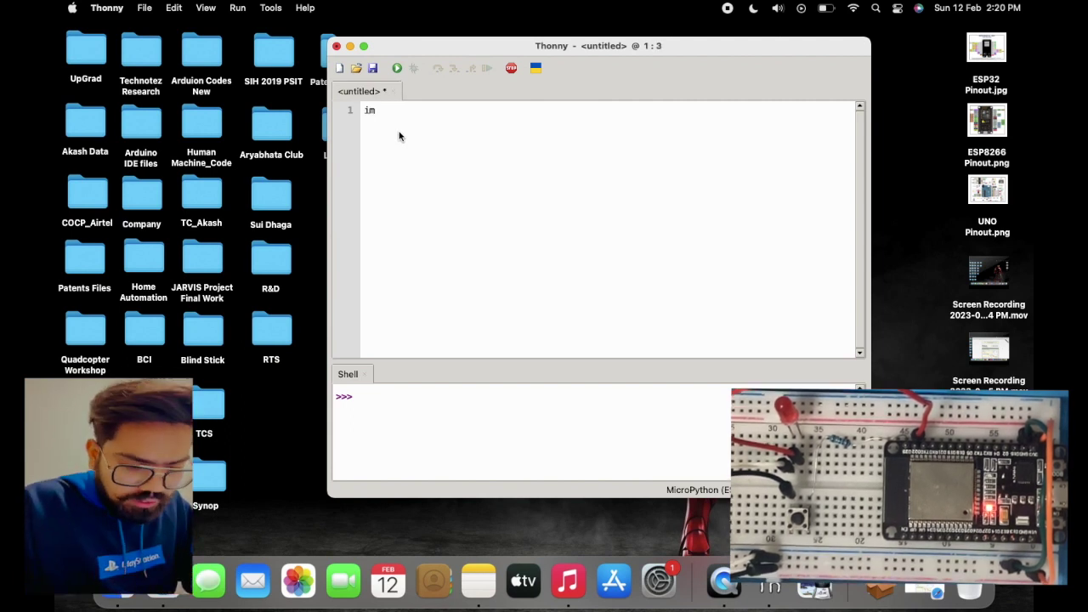
{"action": "type", "text": "port machine"}
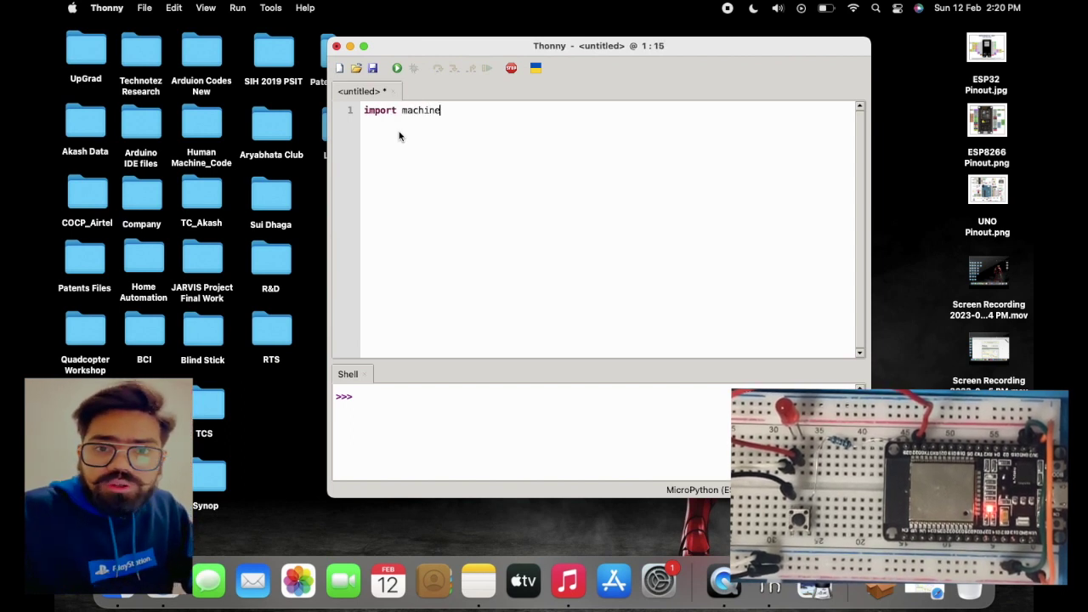
{"action": "key", "text": "Return"}
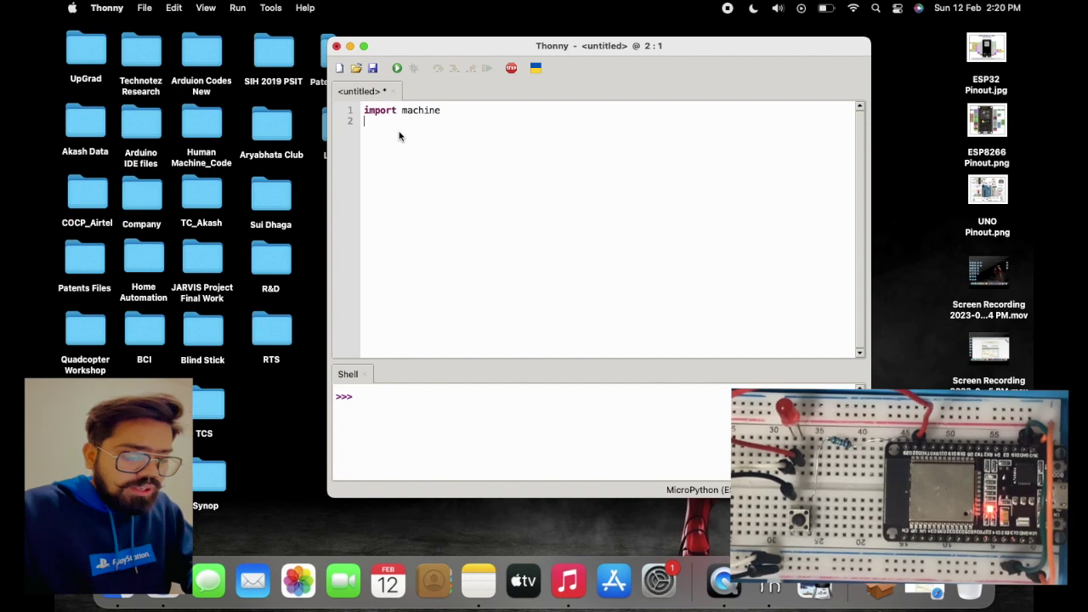
{"action": "type", "text": "impo"}
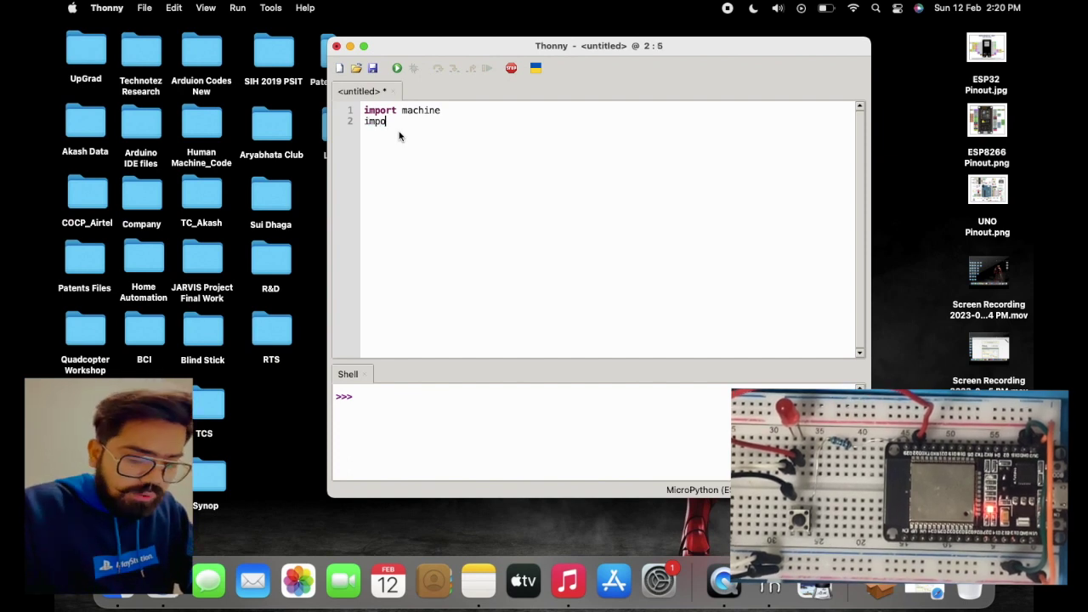
{"action": "type", "text": "rt time"}
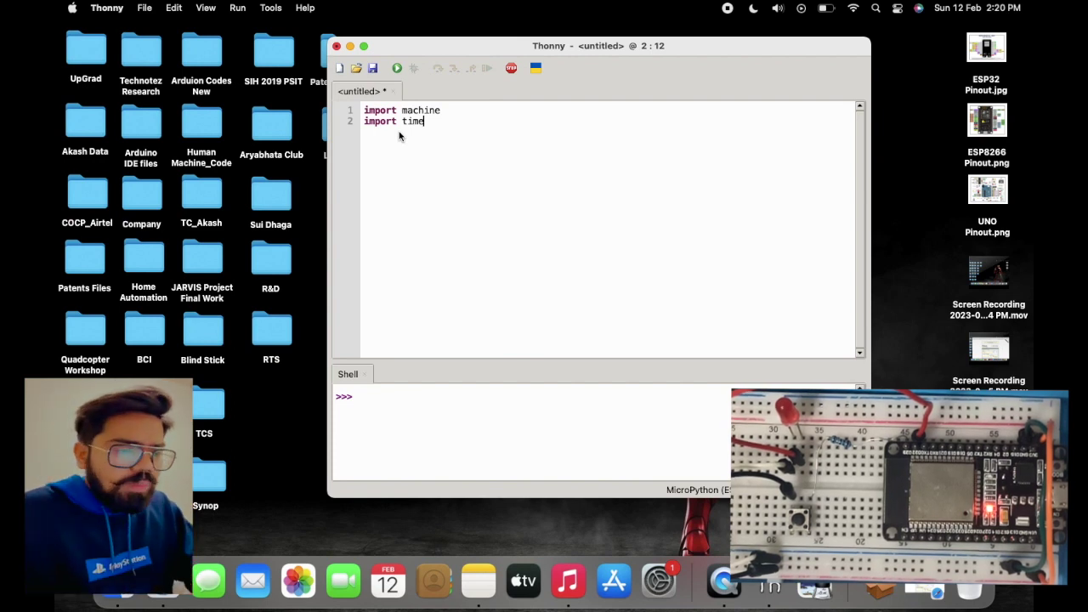
{"action": "key", "text": "Return"}
{"action": "key", "text": "Return"}
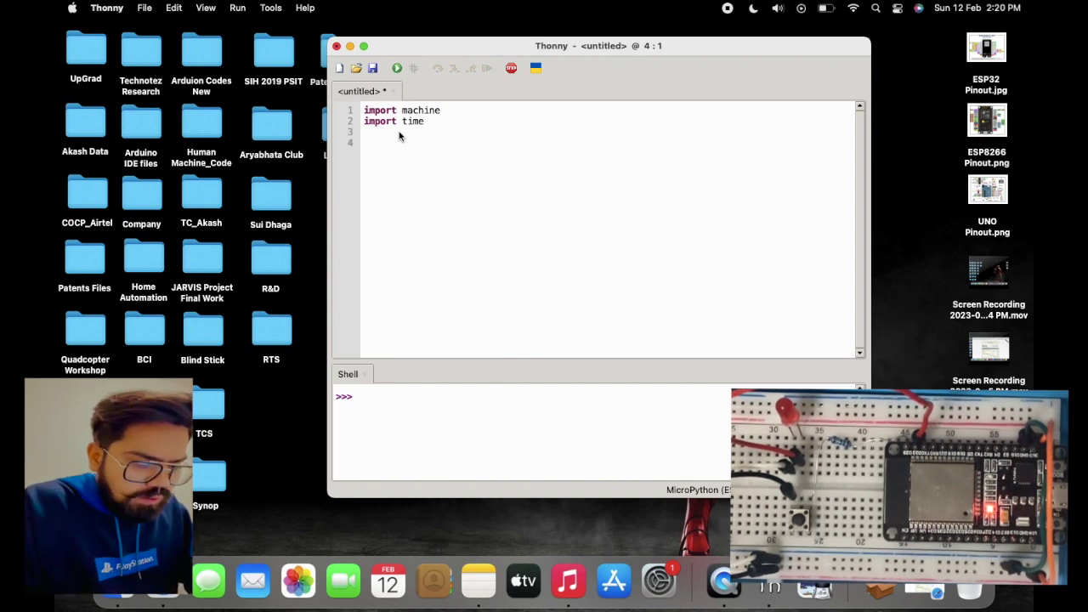
Add LED_pin = machine.Pin(22,machine.Pin.OUT) and begin a while True: loop
{"action": "type", "text": "LE"}
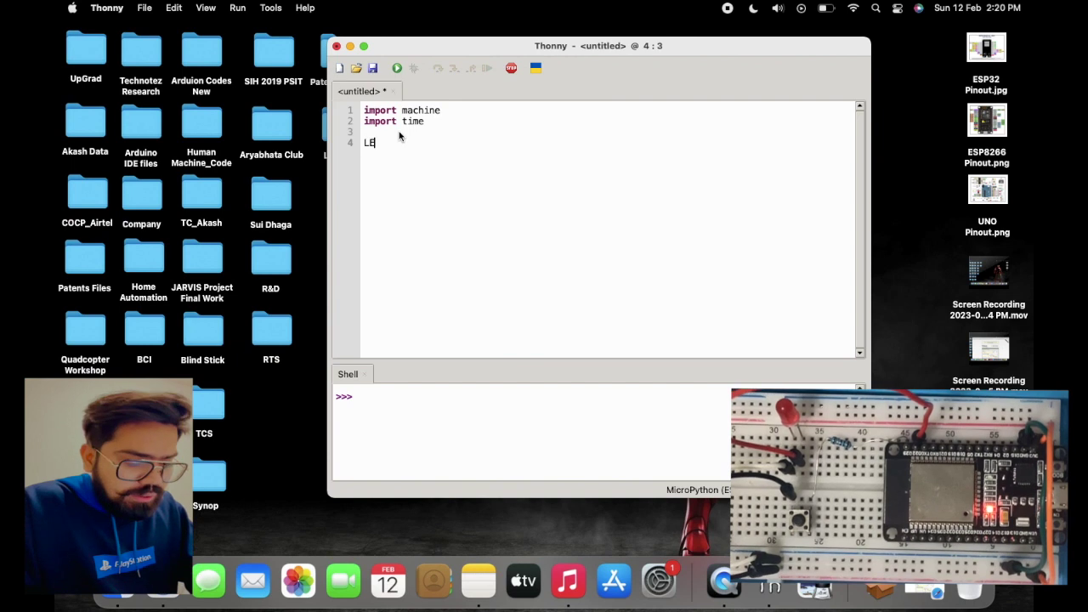
{"action": "type", "text": "D"}
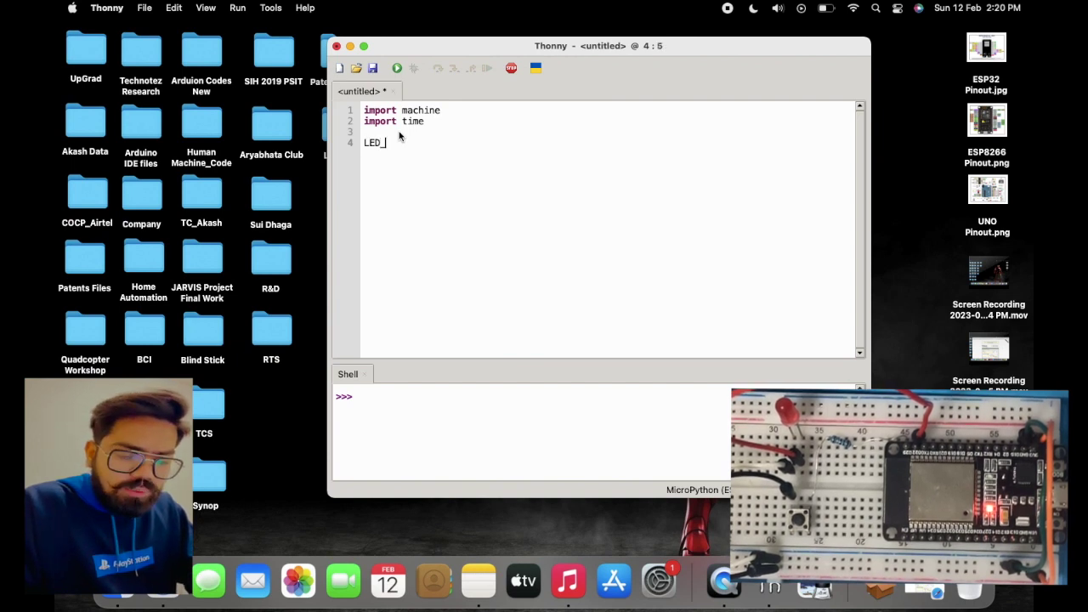
{"action": "type", "text": "_pin"}
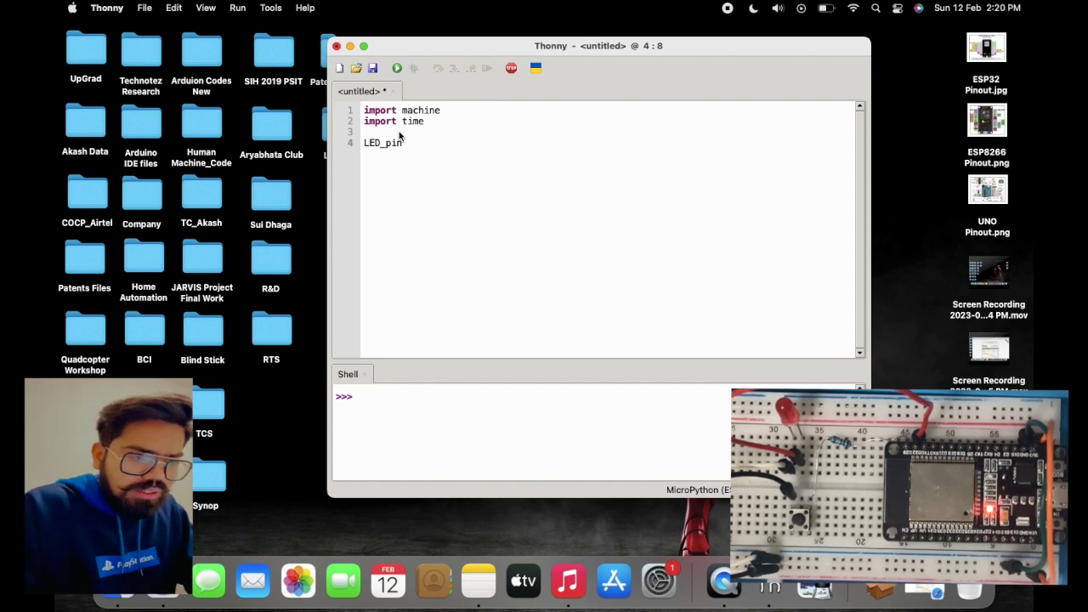
{"action": "type", "text": " = "}
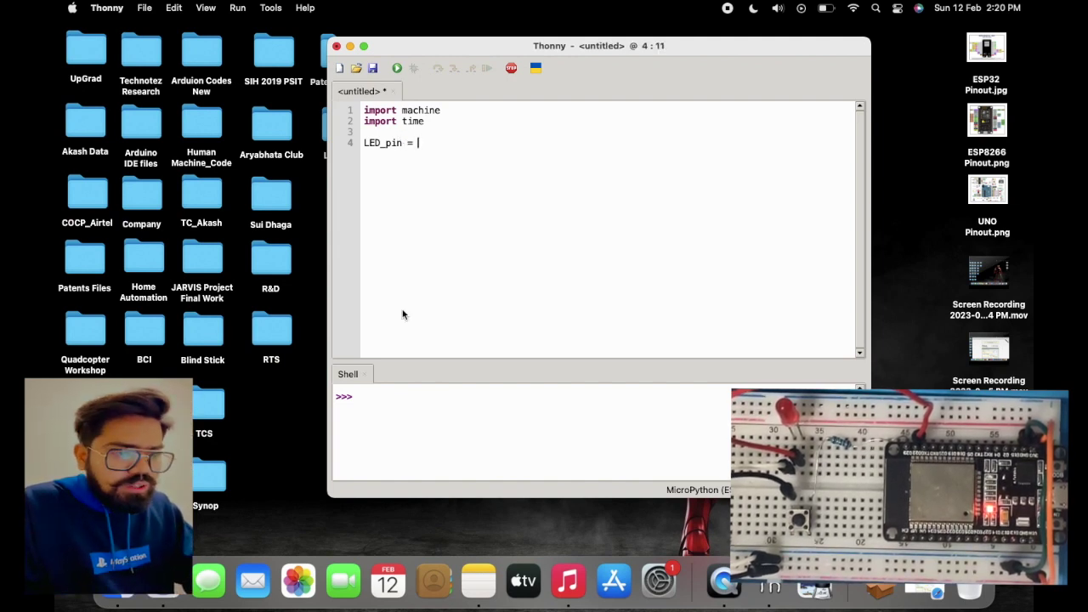
{"action": "type", "text": "machine.Pin"}
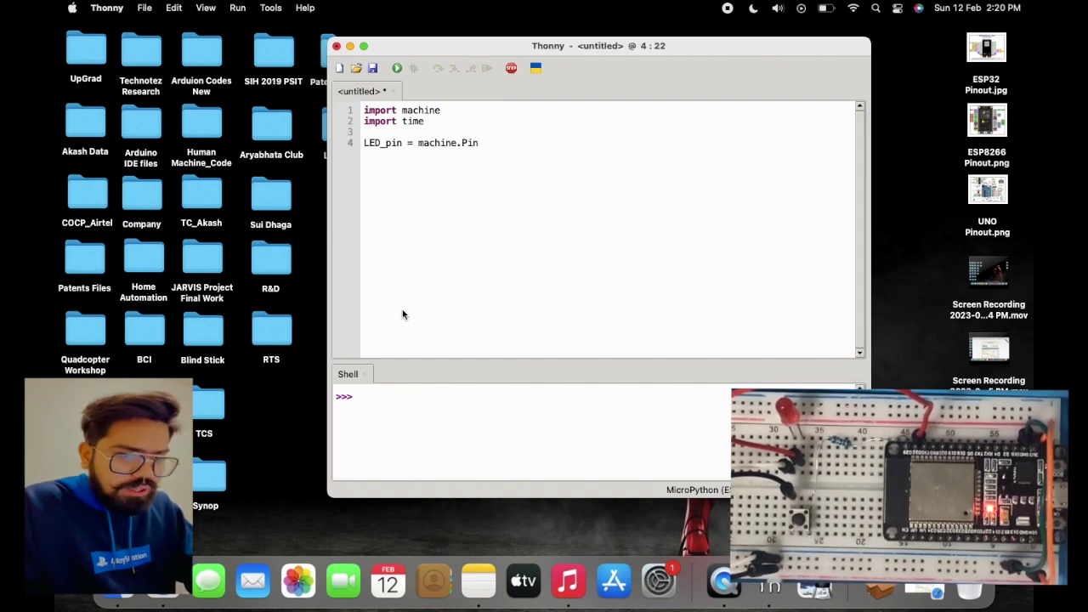
{"action": "type", "text": "("}
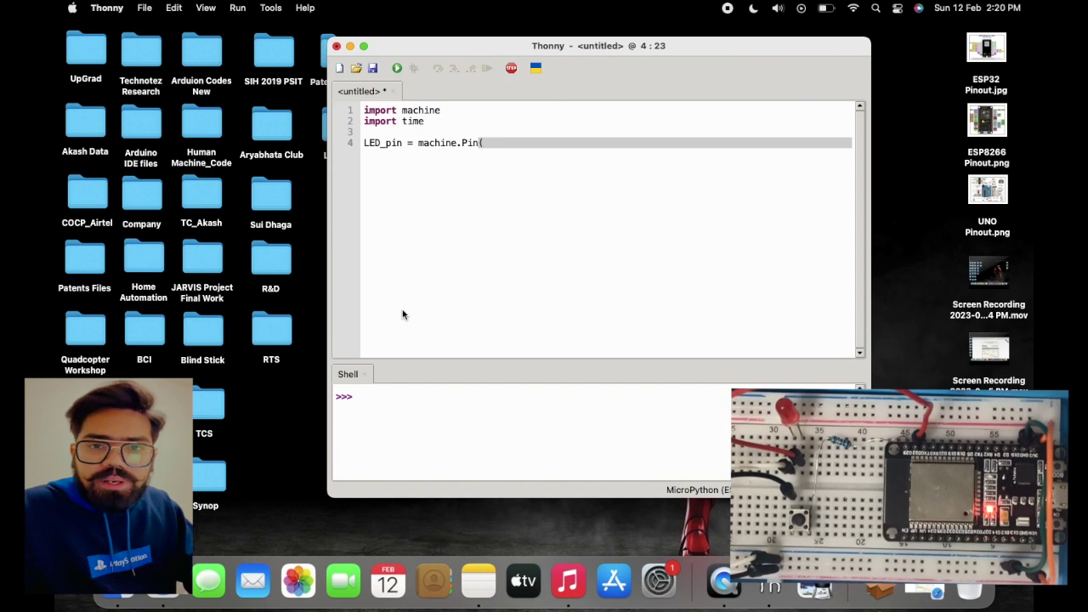
{"action": "type", "text": "22"}
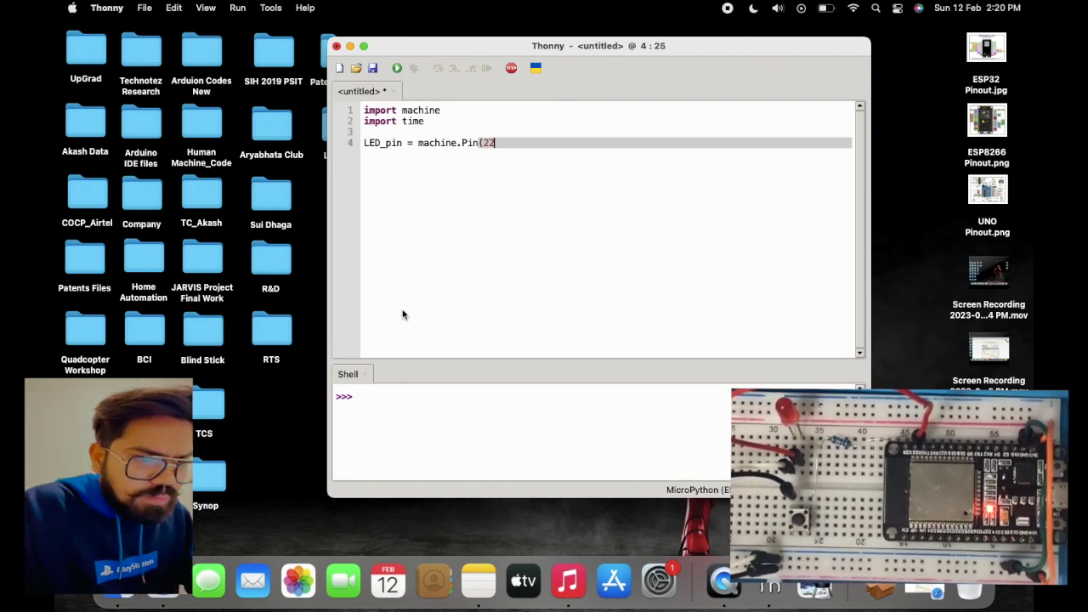
{"action": "type", "text": ",machine"}
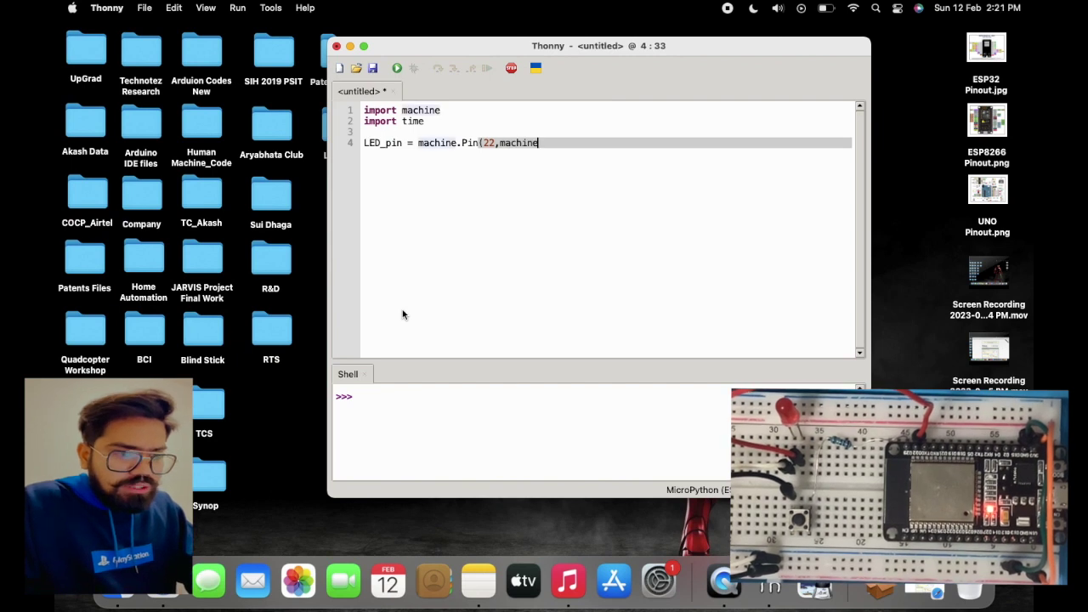
{"action": "type", "text": ".Pin"}
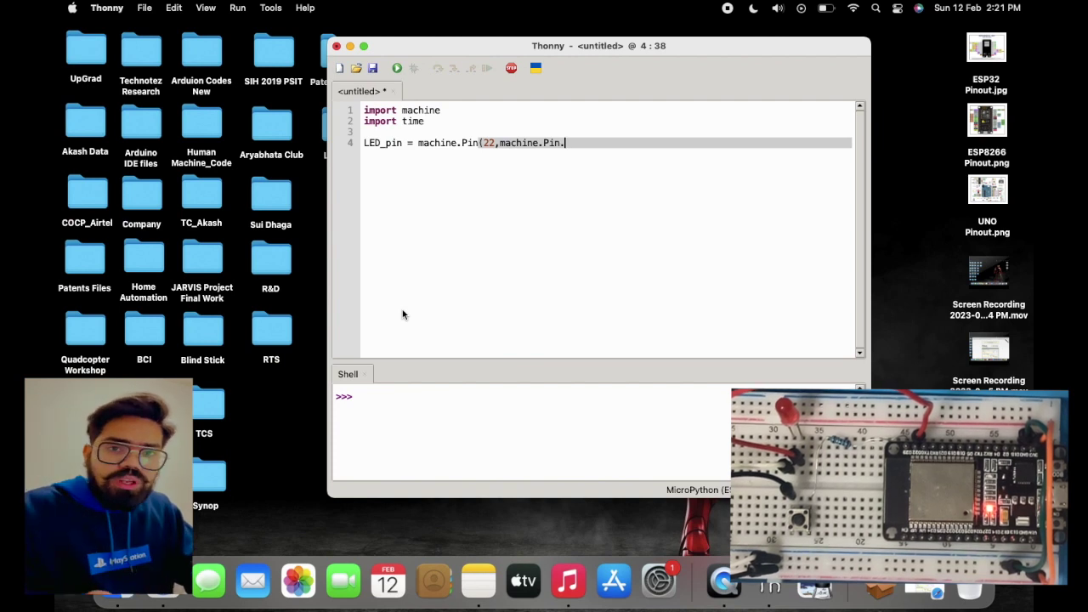
{"action": "type", "text": ".IN"}
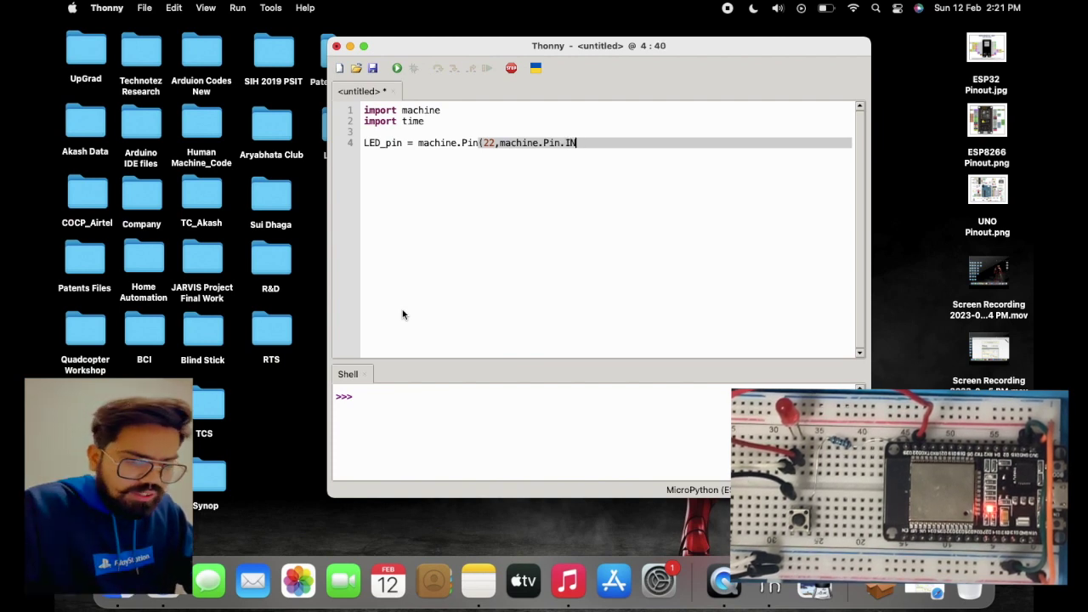
{"action": "key", "text": "BackSpace"}
{"action": "key", "text": "BackSpace"}
{"action": "type", "text": "OUT"}
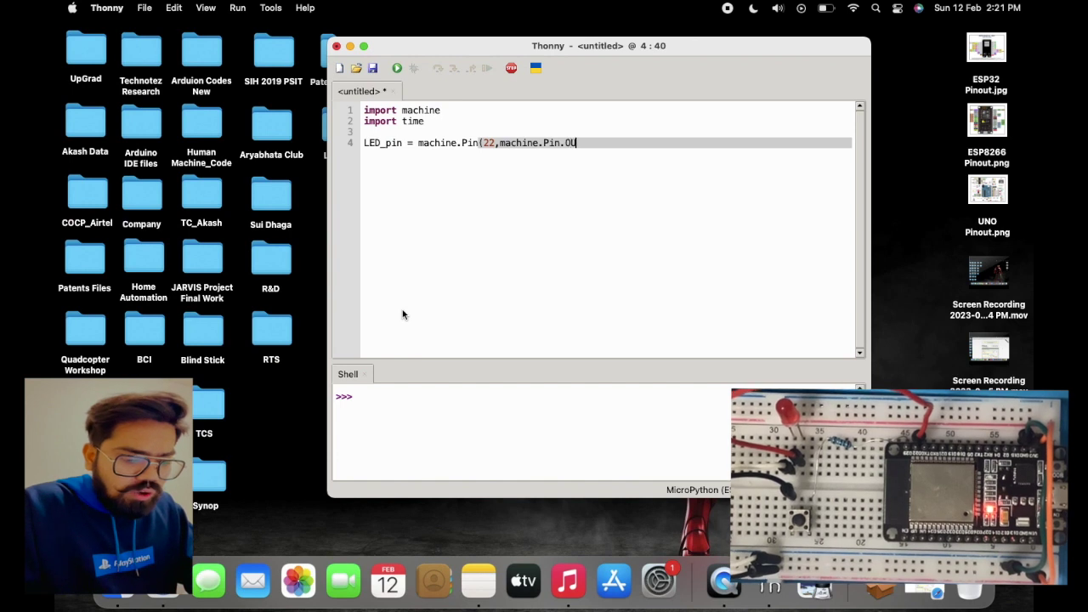
{"action": "type", "text": ")"}
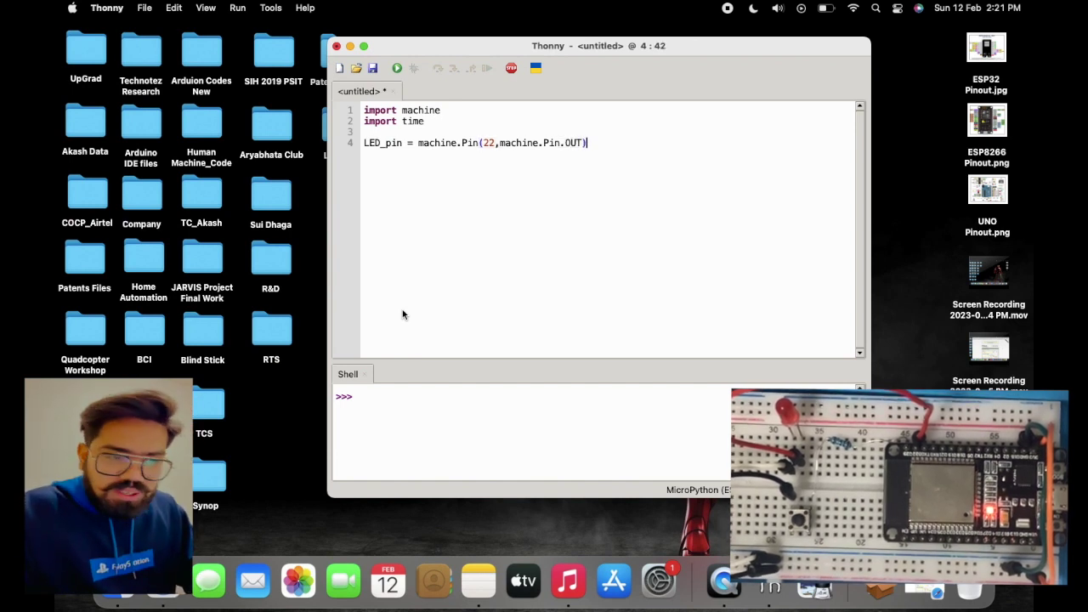
{"action": "key", "text": "Return"}
{"action": "key", "text": "Return"}
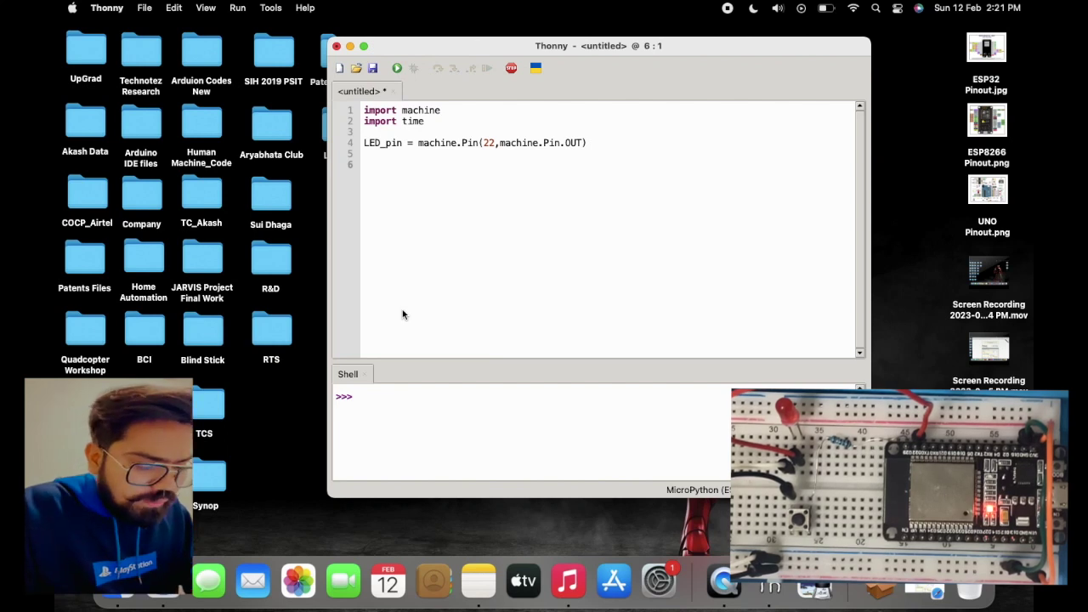
{"action": "type", "text": "while "}
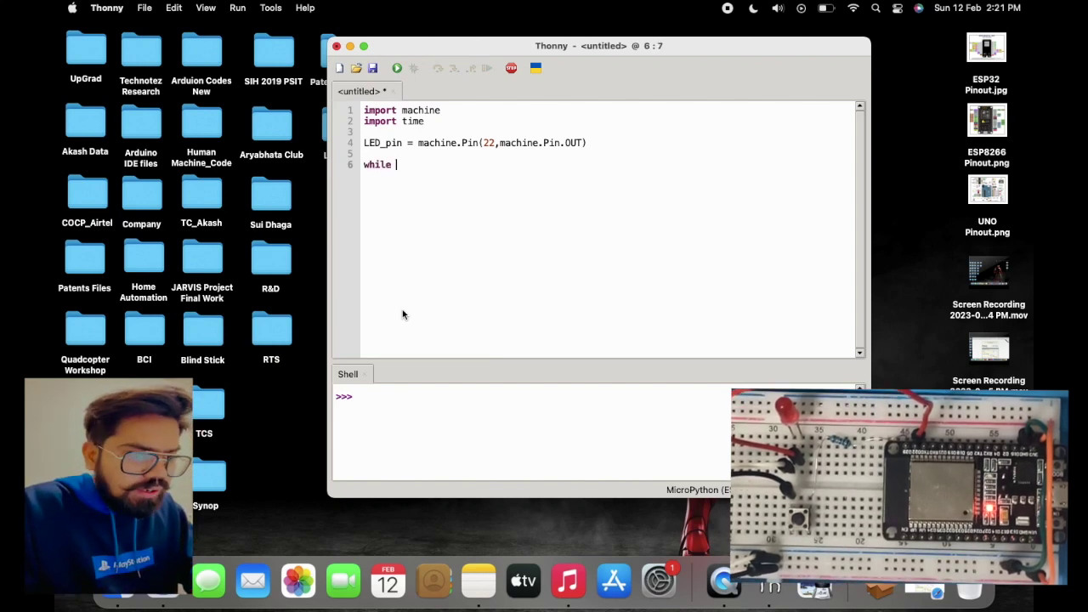
{"action": "type", "text": "True"}
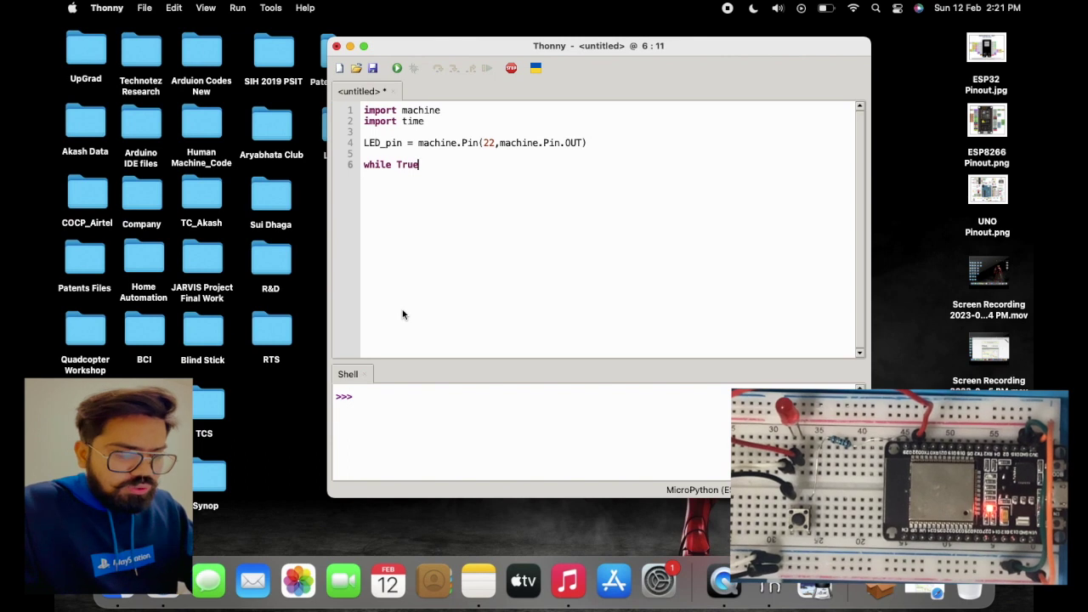
{"action": "type", "text": ":"}
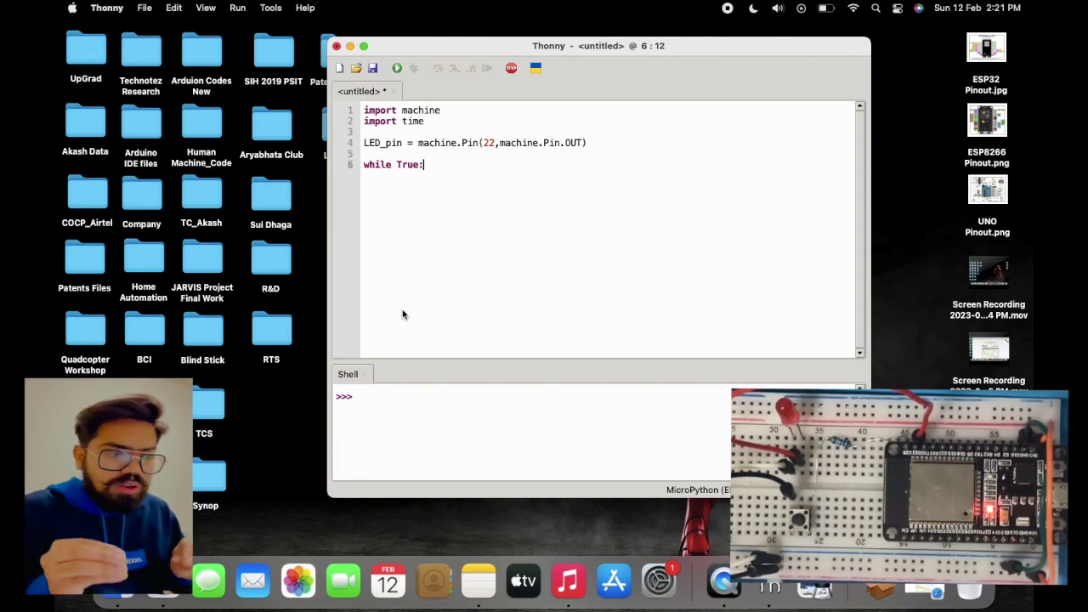
Start an auto-indented line inside the while True: loop for the LED statement
{"action": "key", "text": "Return"}
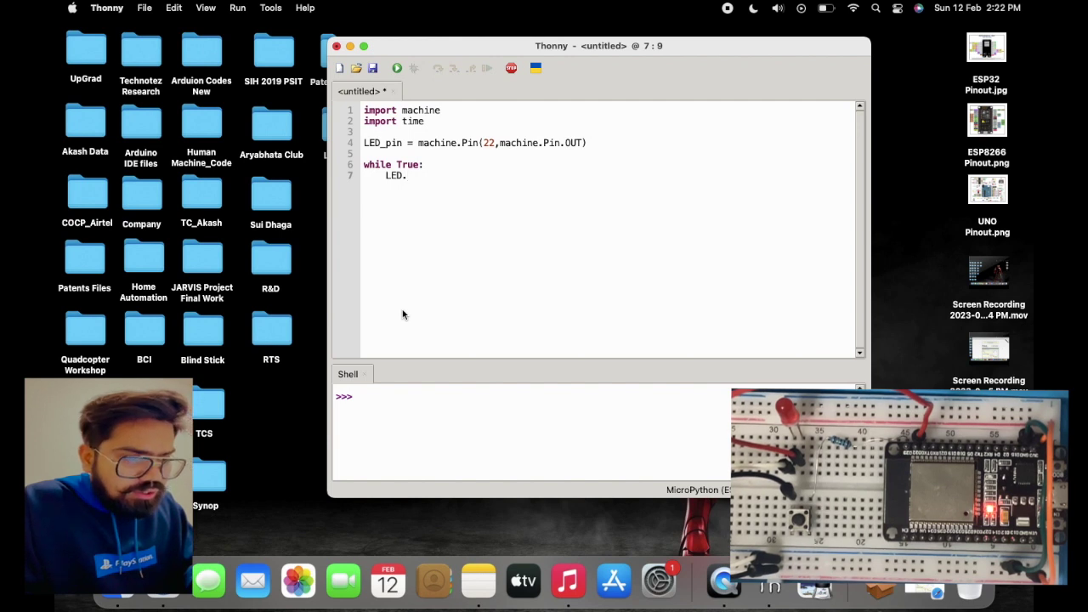
Make the loop set LED_pin.value(1) and then call time.sleep(1)
{"action": "type", "text": "p"}
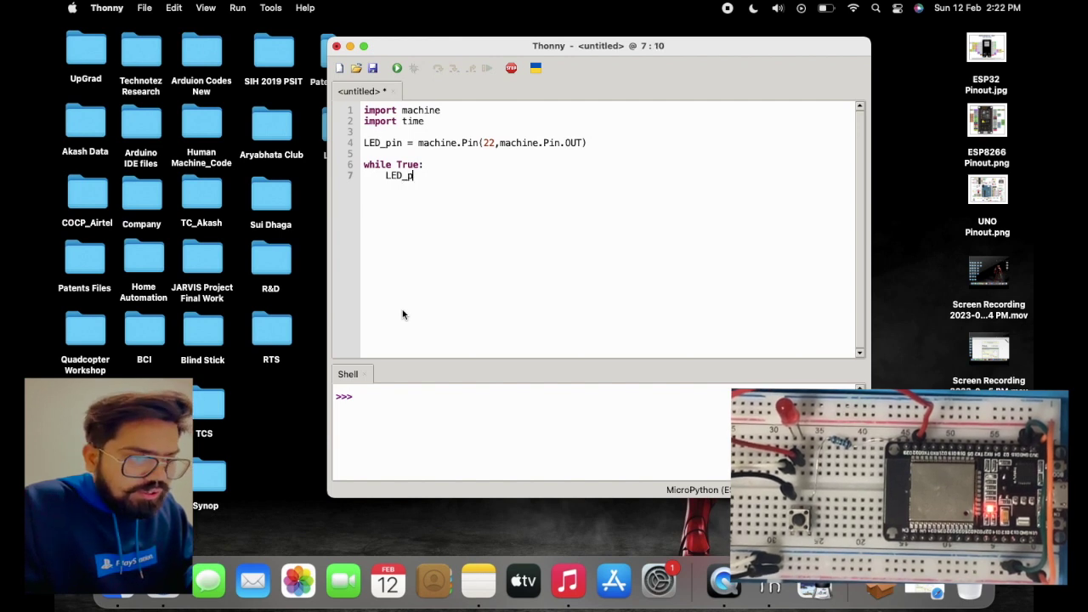
{"action": "type", "text": "in.value(1"}
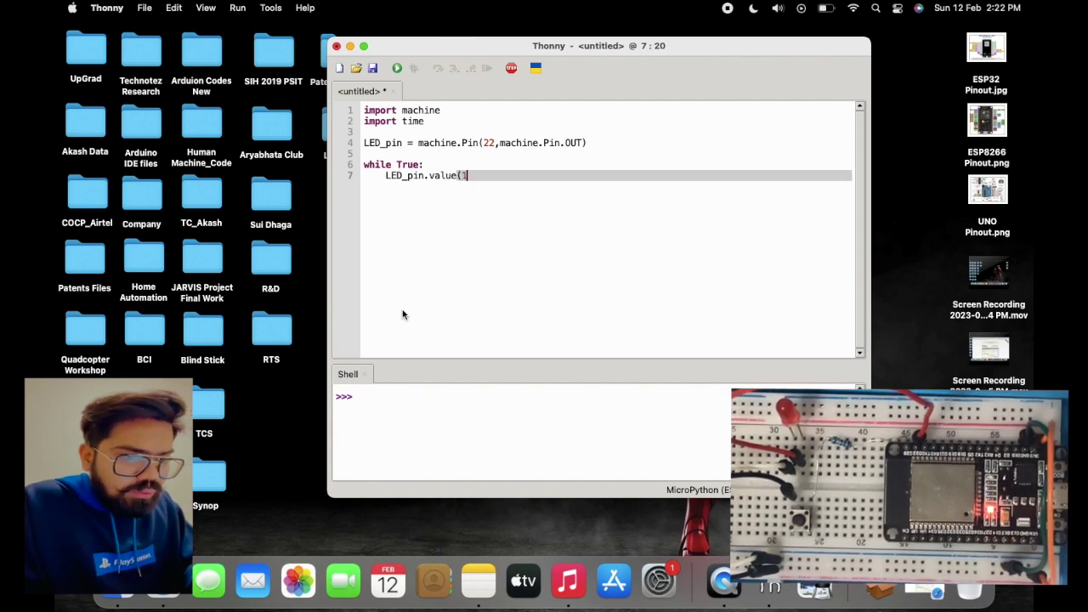
{"action": "type", "text": ")"}
{"action": "key", "text": "Return"}
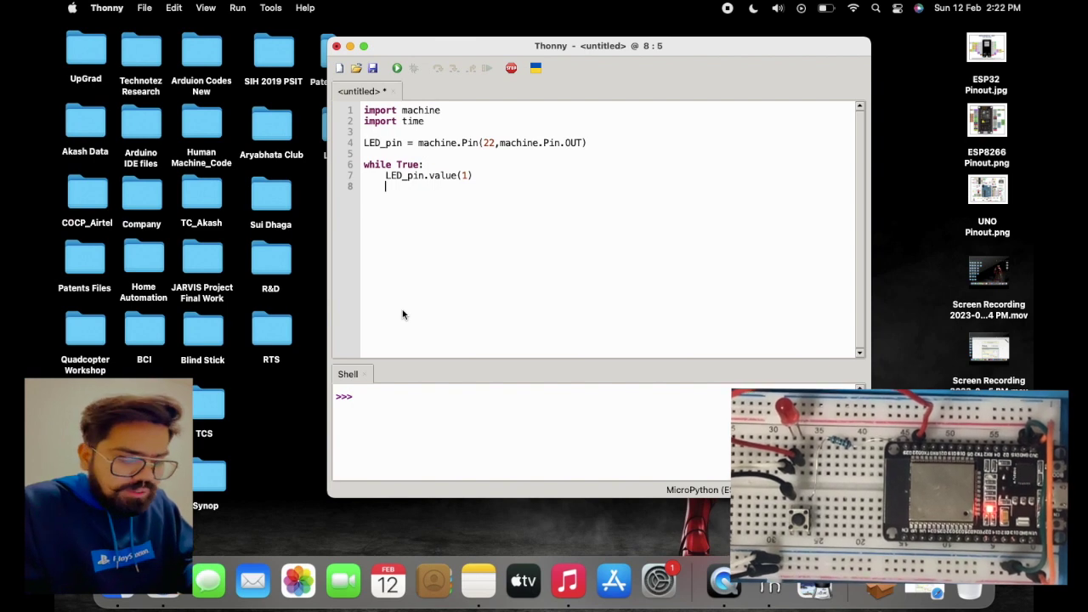
{"action": "type", "text": "time."}
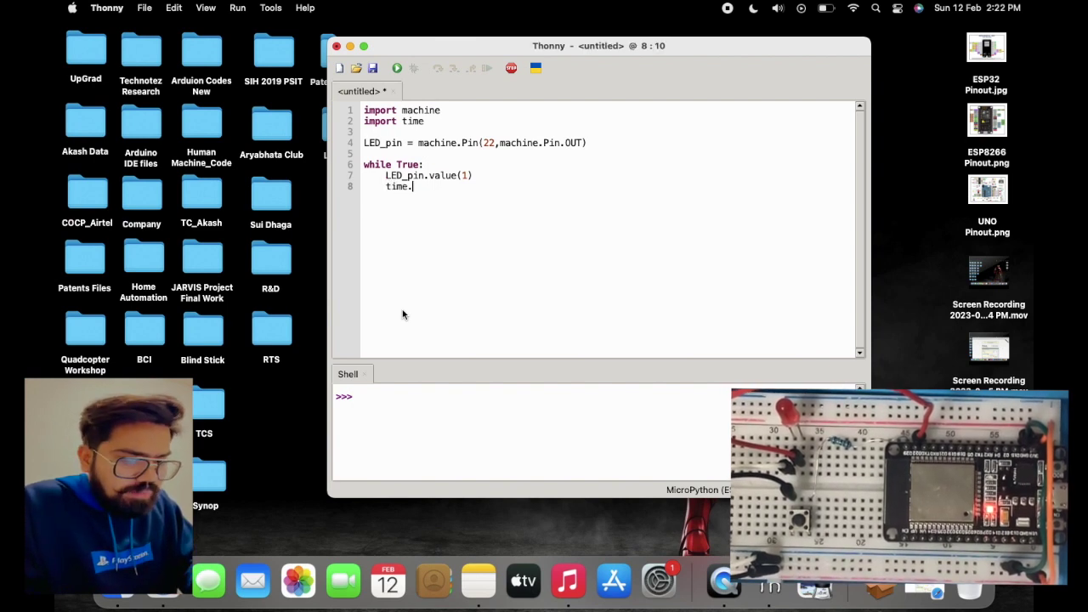
{"action": "type", "text": "spee"}
{"action": "key", "text": "BackSpace"}
{"action": "key", "text": "BackSpace"}
{"action": "key", "text": "BackSpace"}
{"action": "type", "text": "l"}
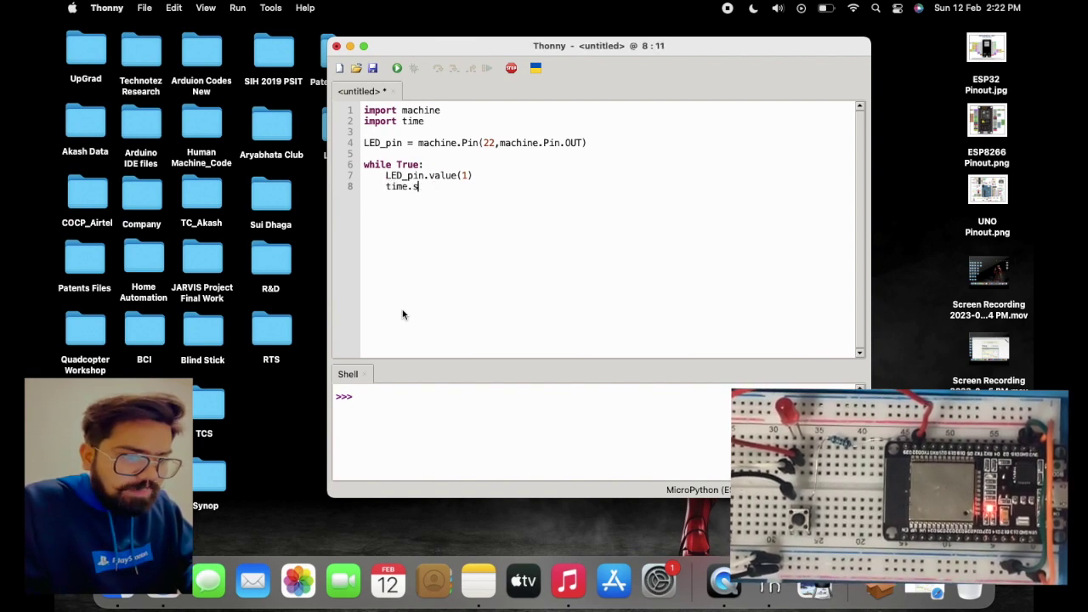
{"action": "type", "text": "eep(1)"}
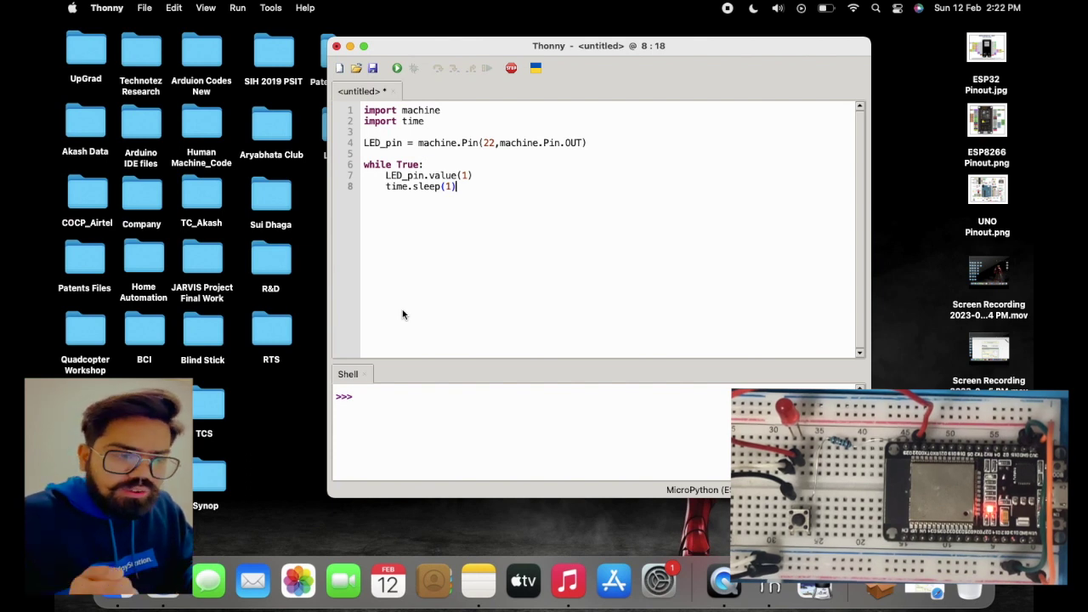
Add LED_pin.value(0) followed by another time.sleep(1) to the loop
{"action": "key", "text": "Return"}
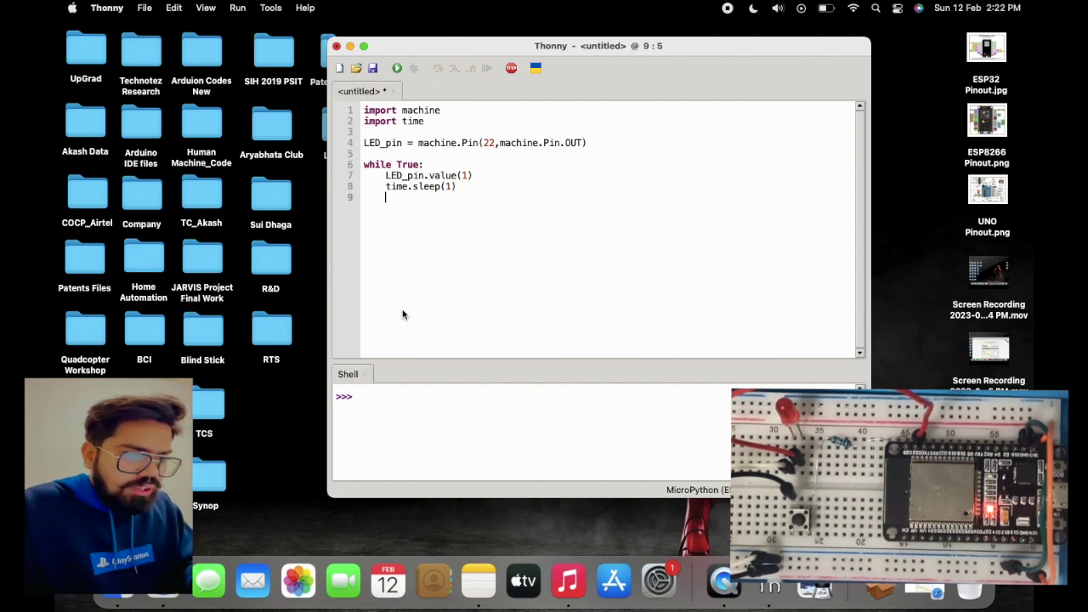
{"action": "type", "text": "LED.pi"}
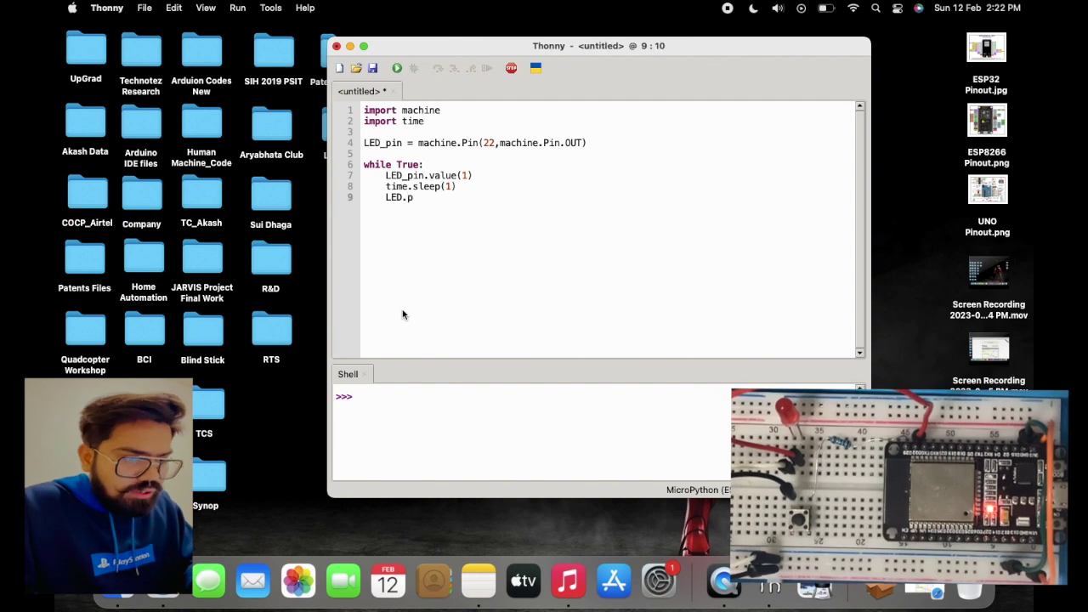
{"action": "key", "text": "BackSpace"}
{"action": "key", "text": "BackSpace"}
{"action": "type", "text": "_"}
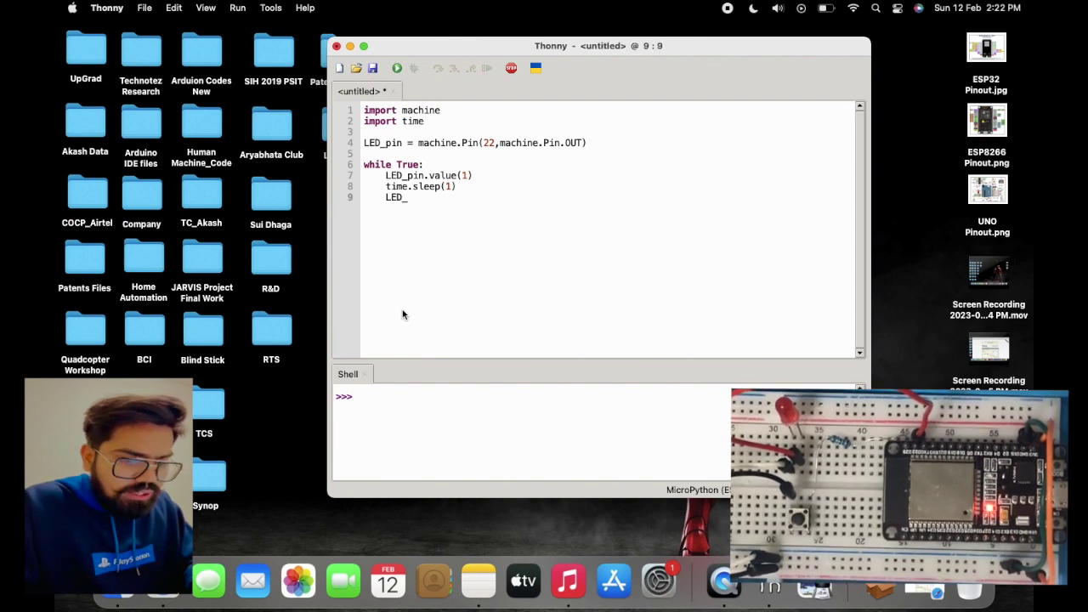
{"action": "type", "text": "pin."}
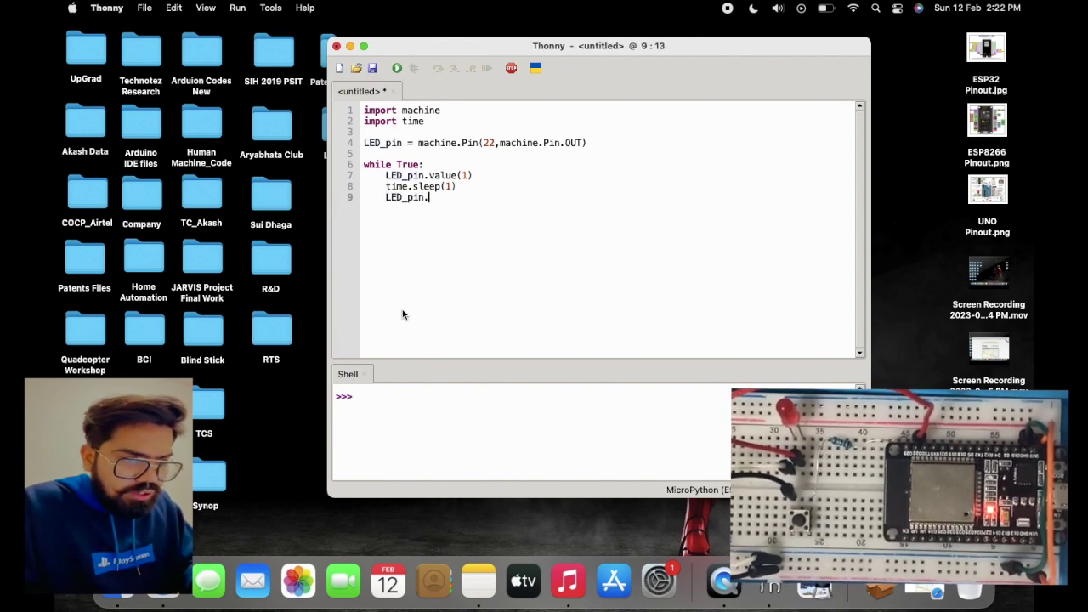
{"action": "type", "text": "value("}
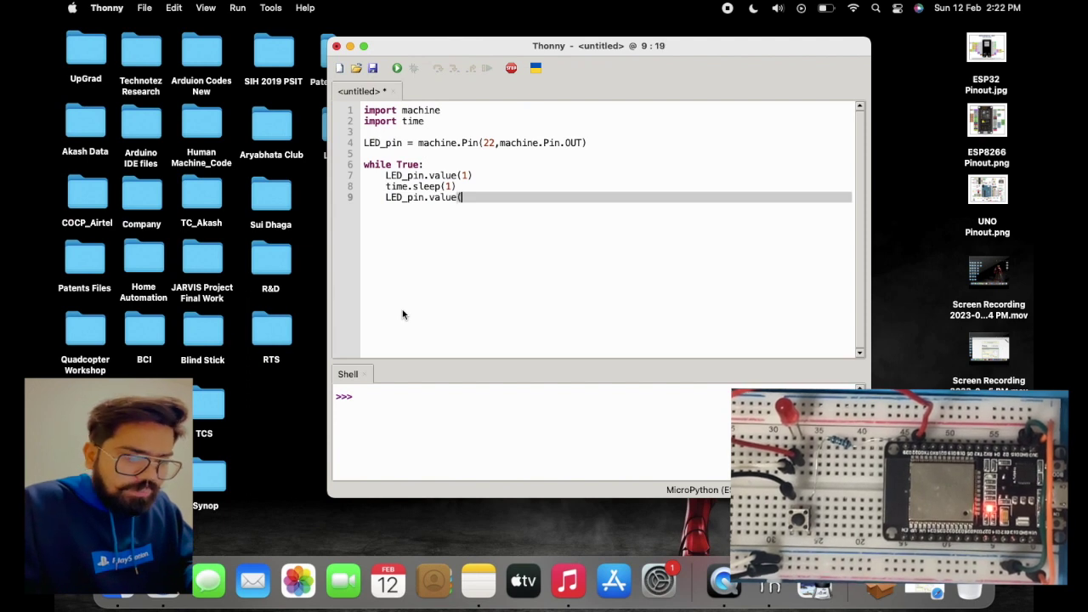
{"action": "type", "text": "0)"}
{"action": "key", "text": "Return"}
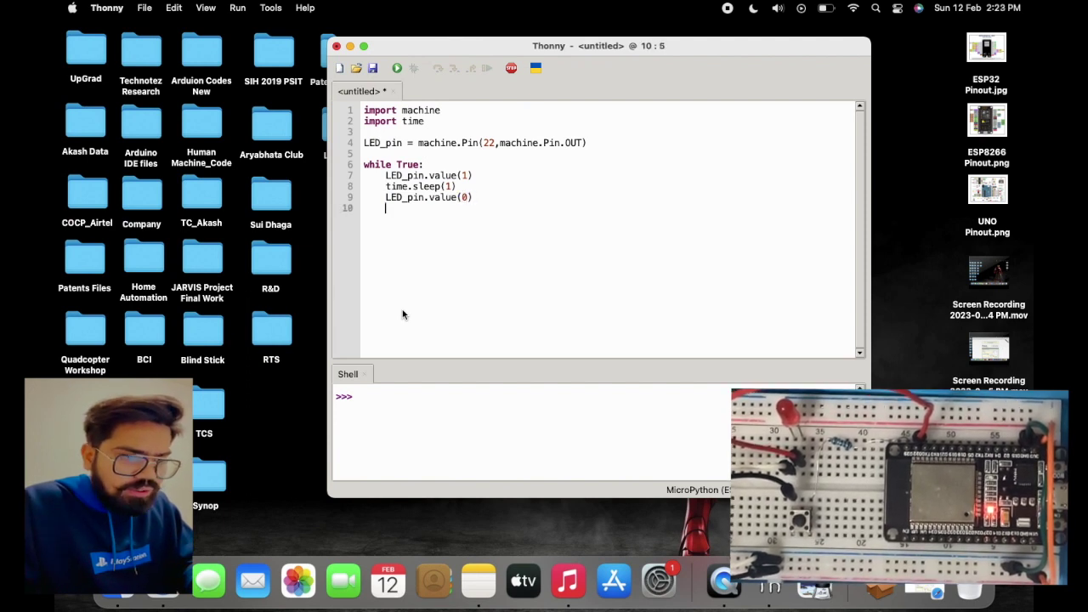
{"action": "type", "text": "time."}
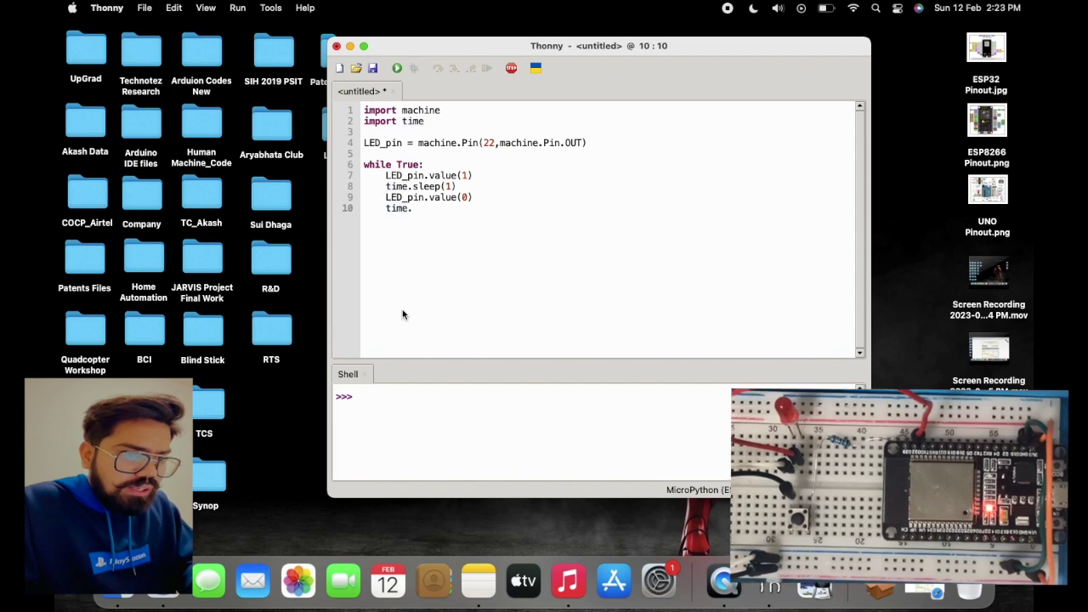
{"action": "type", "text": "sleep"}
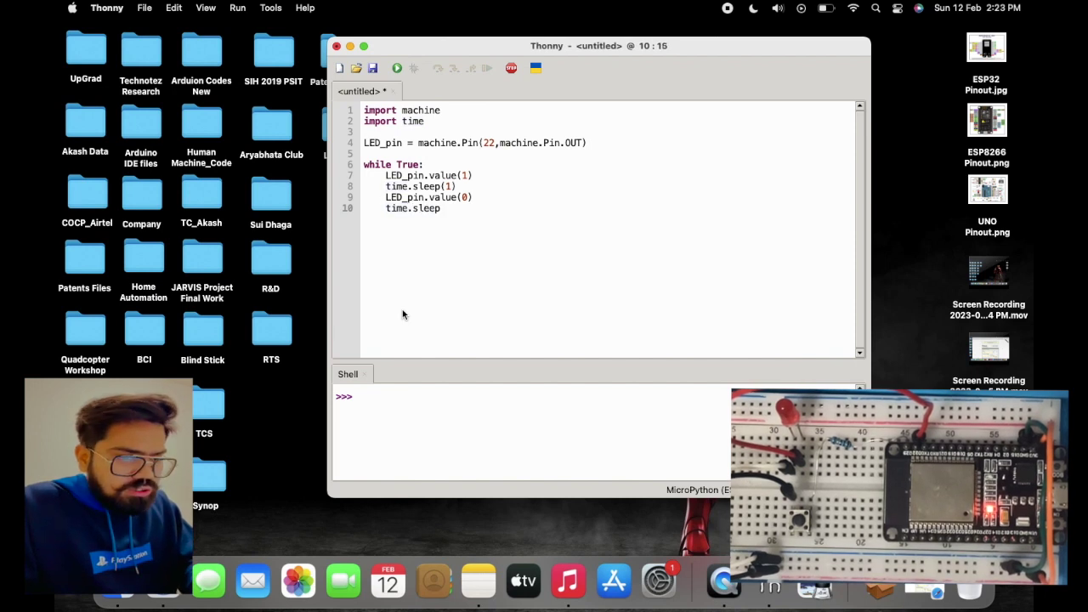
{"action": "type", "text": "(1)"}
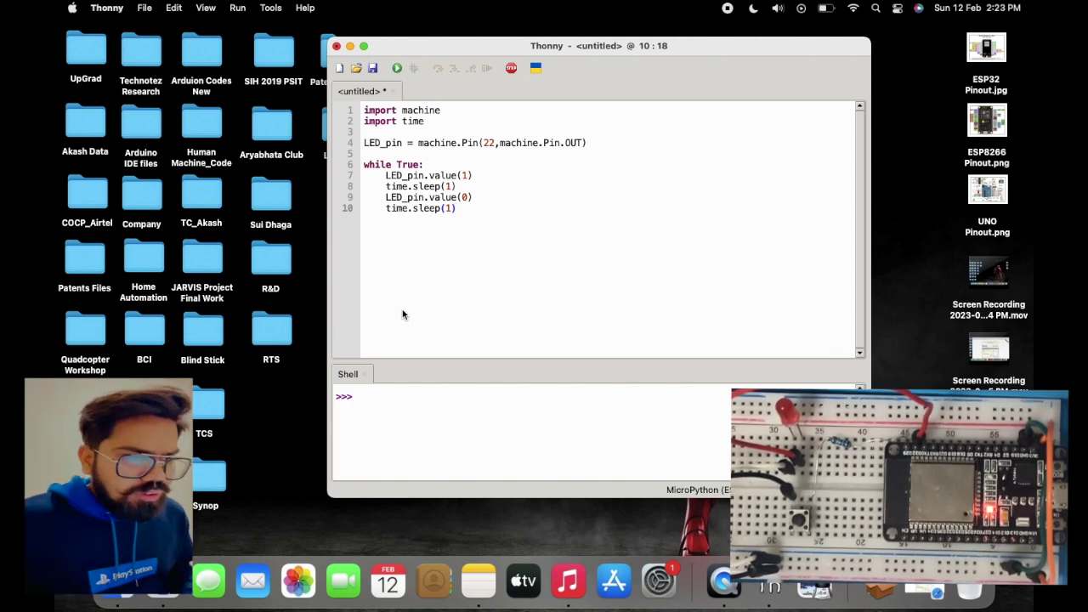
Save the blink script onto the ESP32 as main.py, then stop its running program
{"action": "left_click", "coordinate": [510, 69]}
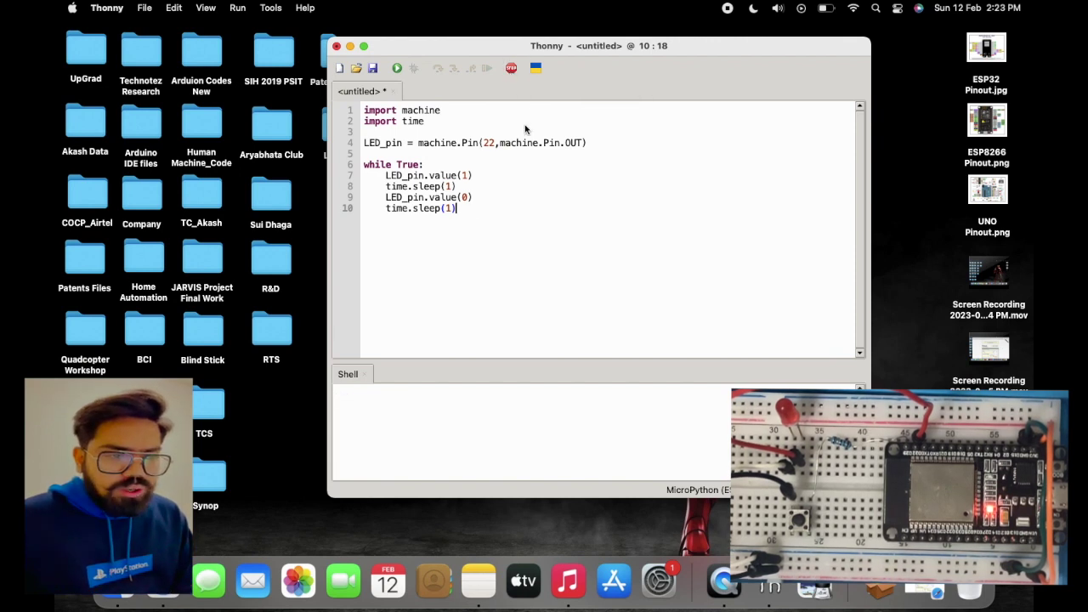
{"action": "left_click", "coordinate": [378, 69]}
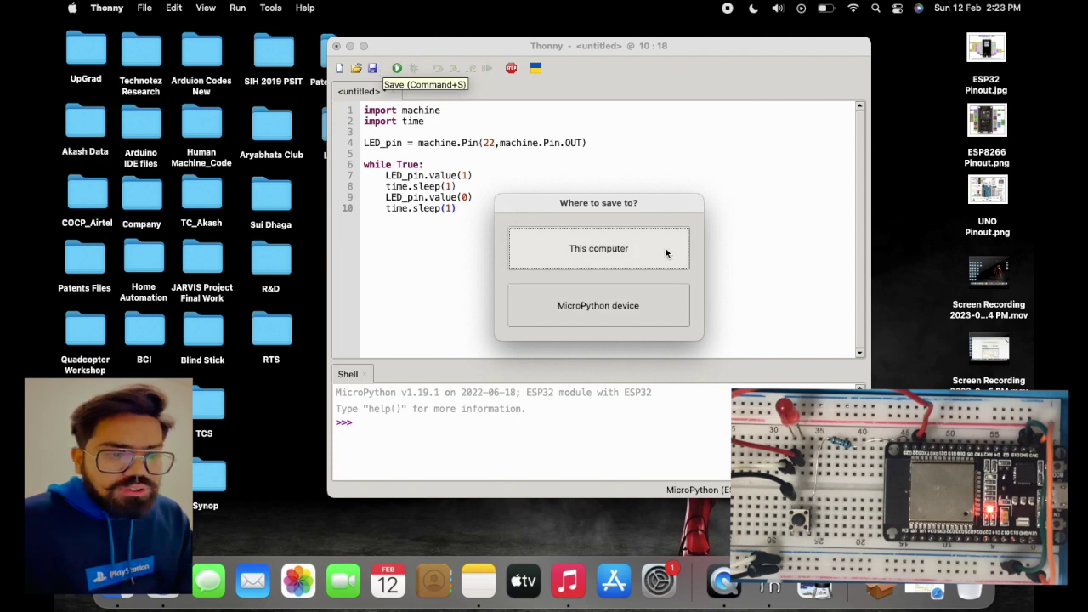
{"action": "left_click", "coordinate": [641, 315]}
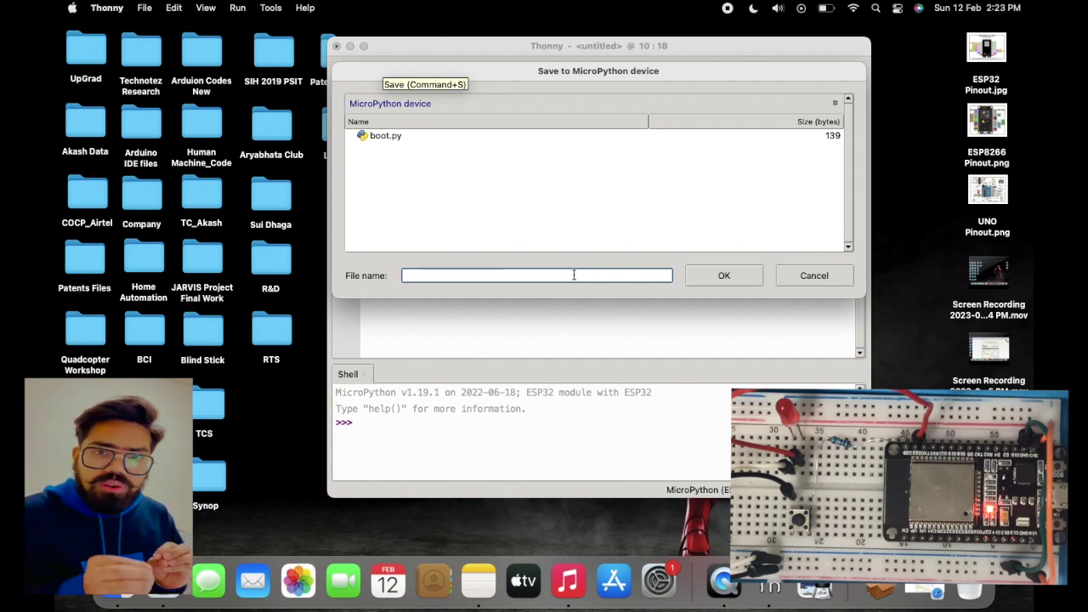
{"action": "type", "text": "main.py"}
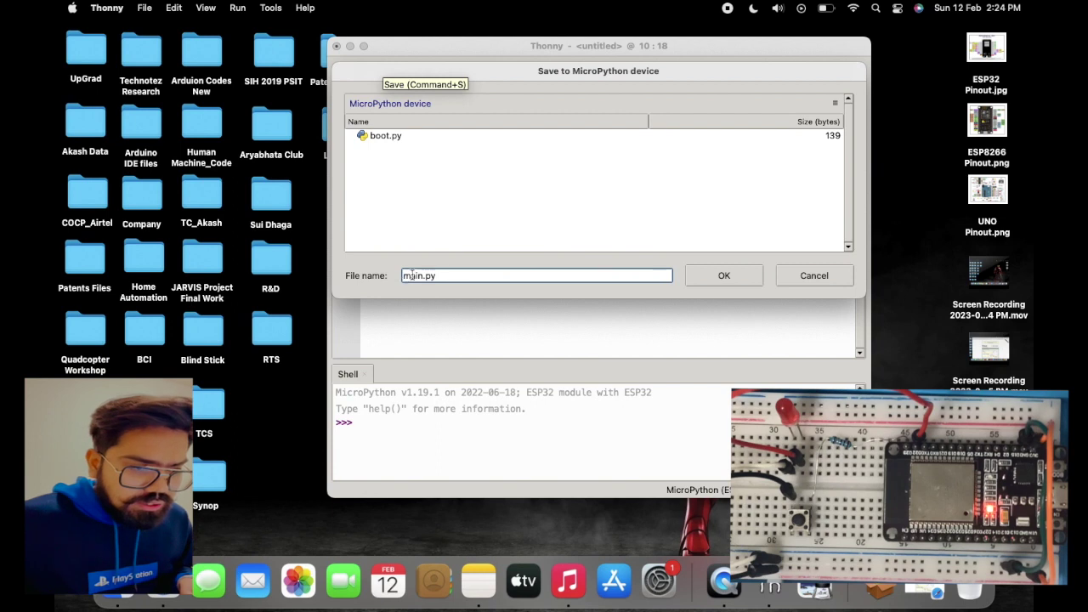
{"action": "left_click", "coordinate": [736, 275]}
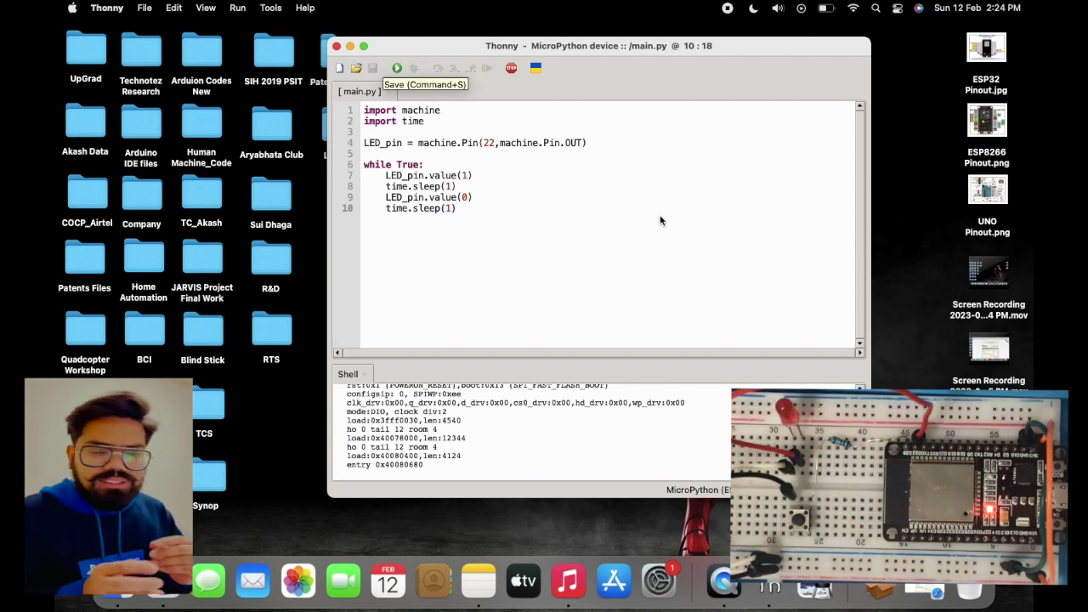
{"action": "left_click", "coordinate": [511, 69]}
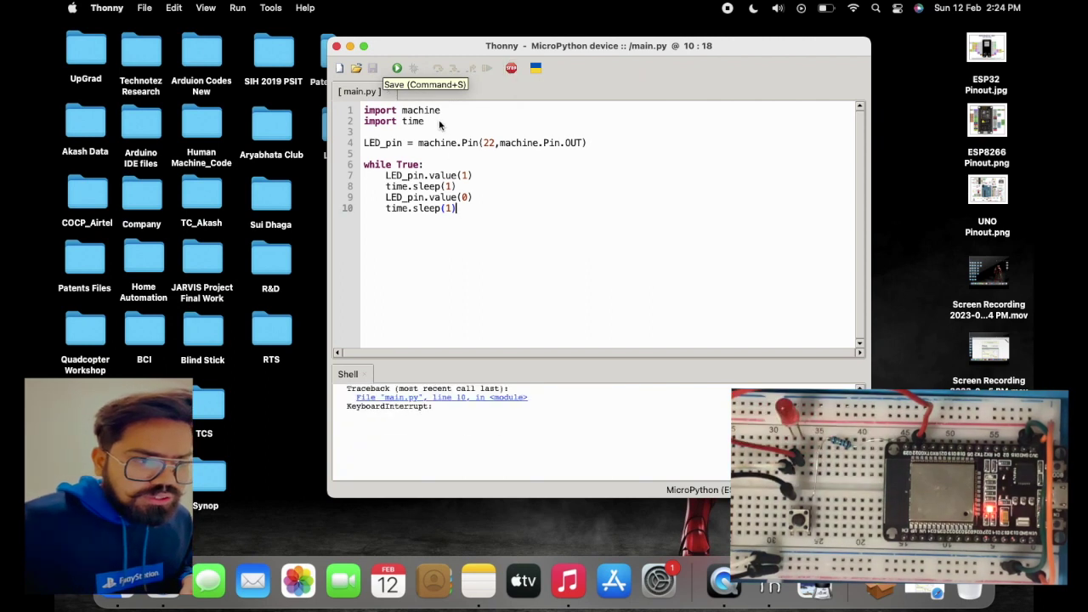
{"action": "left_click", "coordinate": [466, 153]}
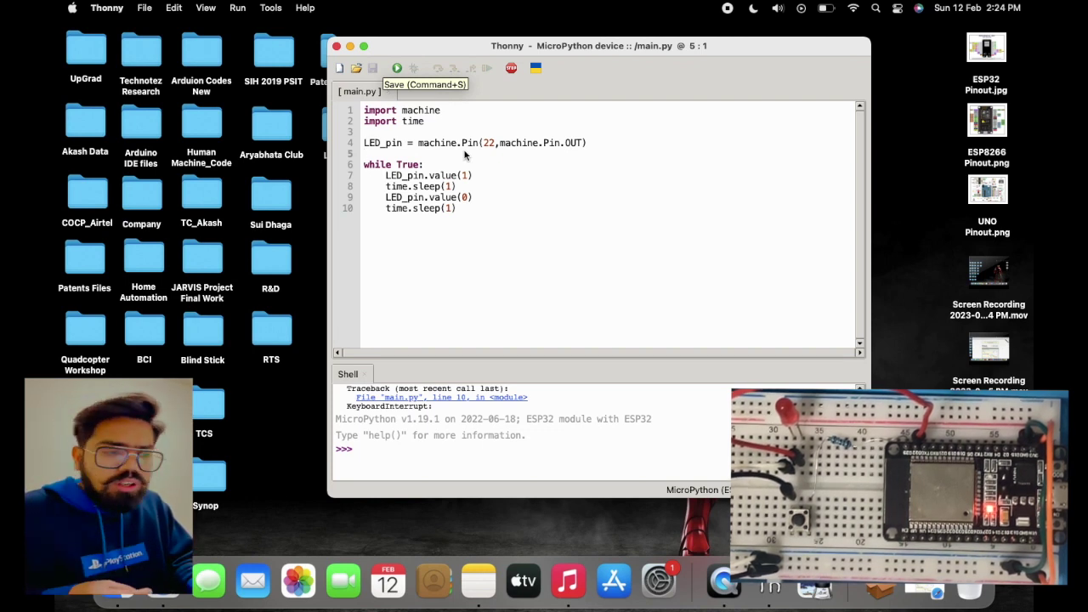
Define Button_pin = machine.Pin(23,machine.Pin.IN) as the button input
{"action": "type", "text": "Bu"}
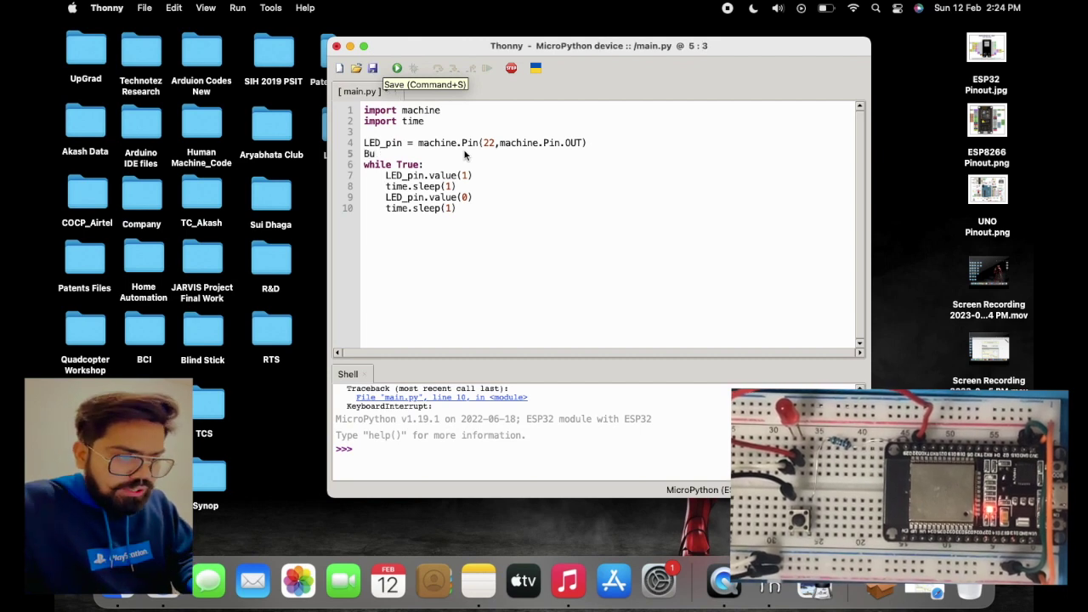
{"action": "key", "text": "BackSpace"}
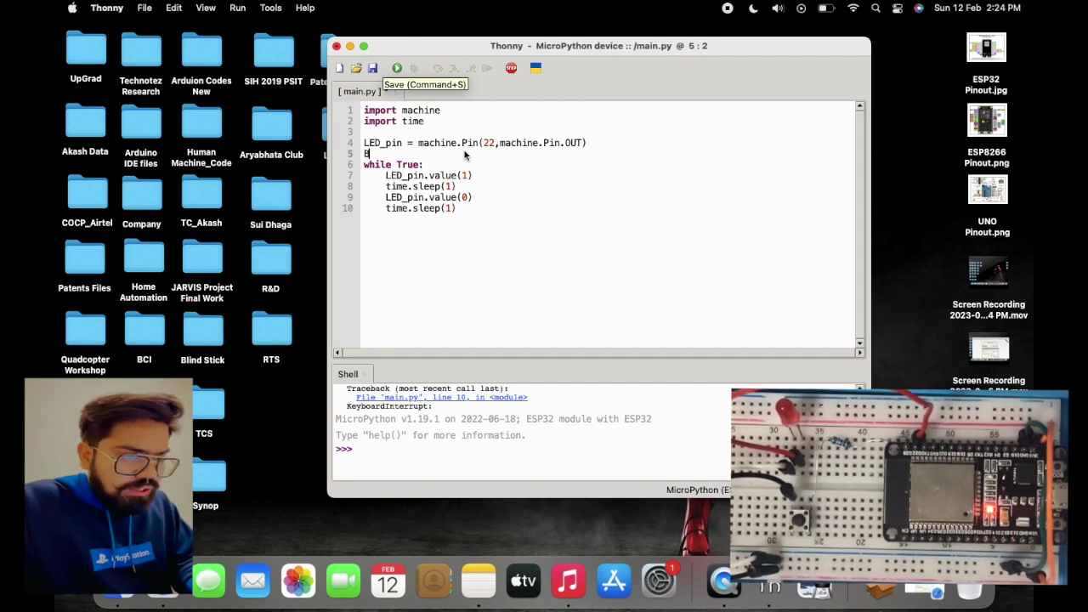
{"action": "type", "text": "U"}
{"action": "key", "text": "BackSpace"}
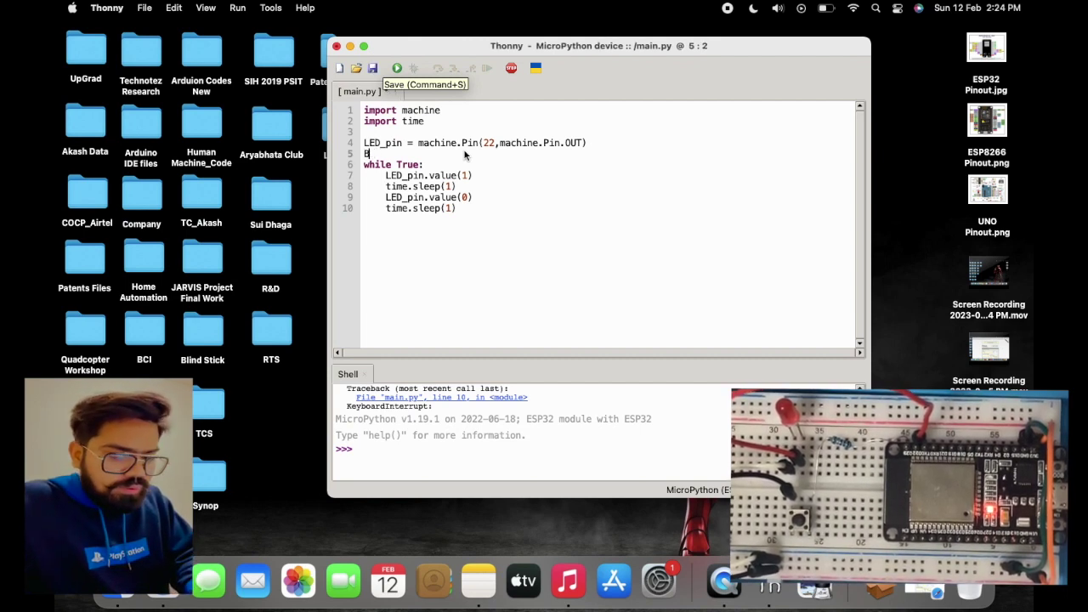
{"action": "type", "text": "utton"}
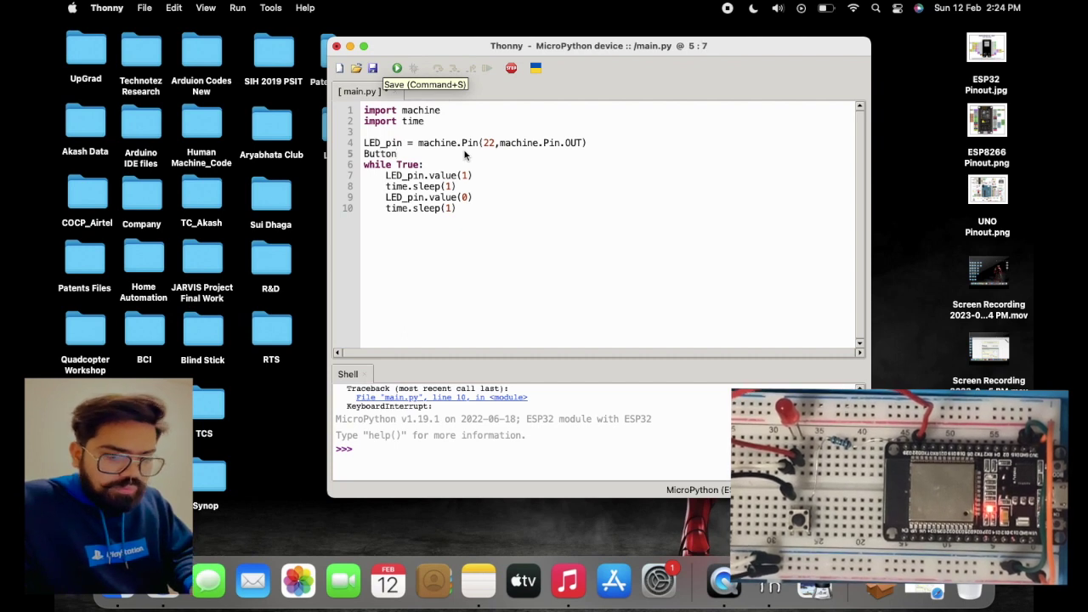
{"action": "type", "text": "_pin "}
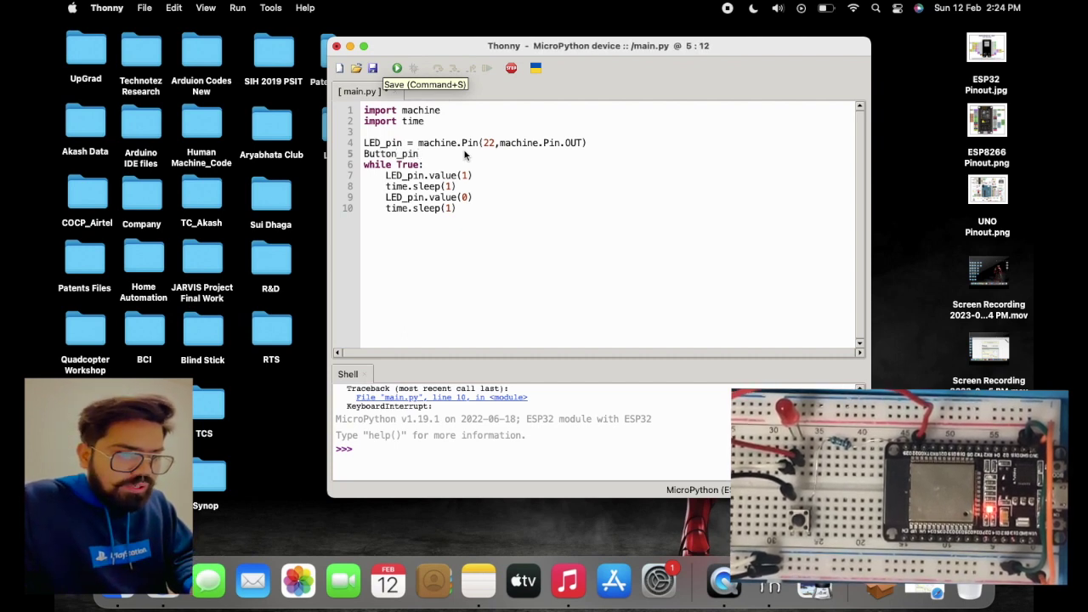
{"action": "type", "text": "=ma"}
{"action": "type", "text": "chine.Pin"}
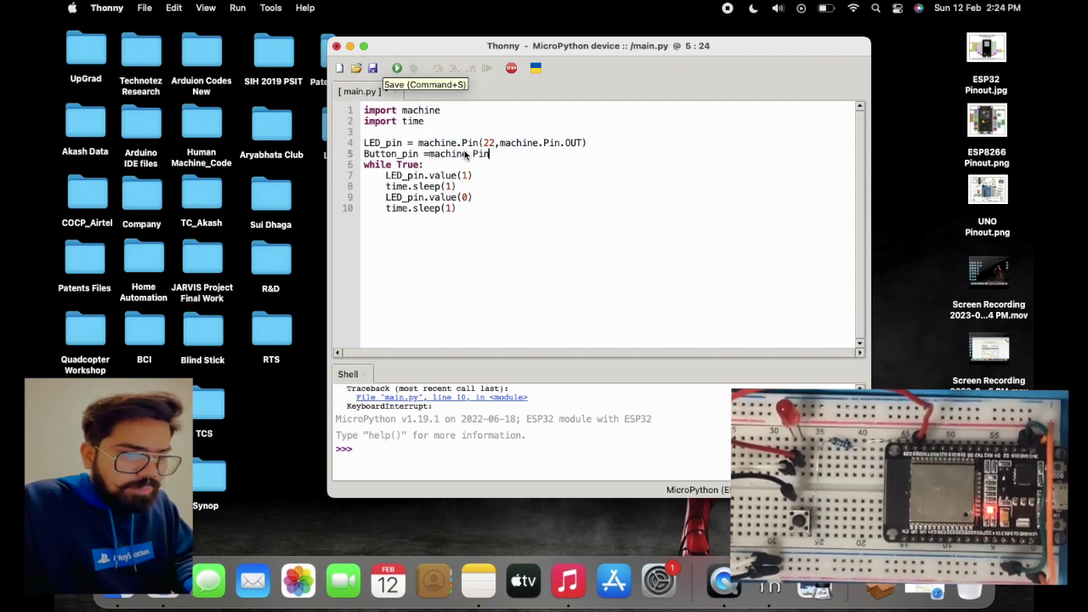
{"action": "type", "text": "(23"}
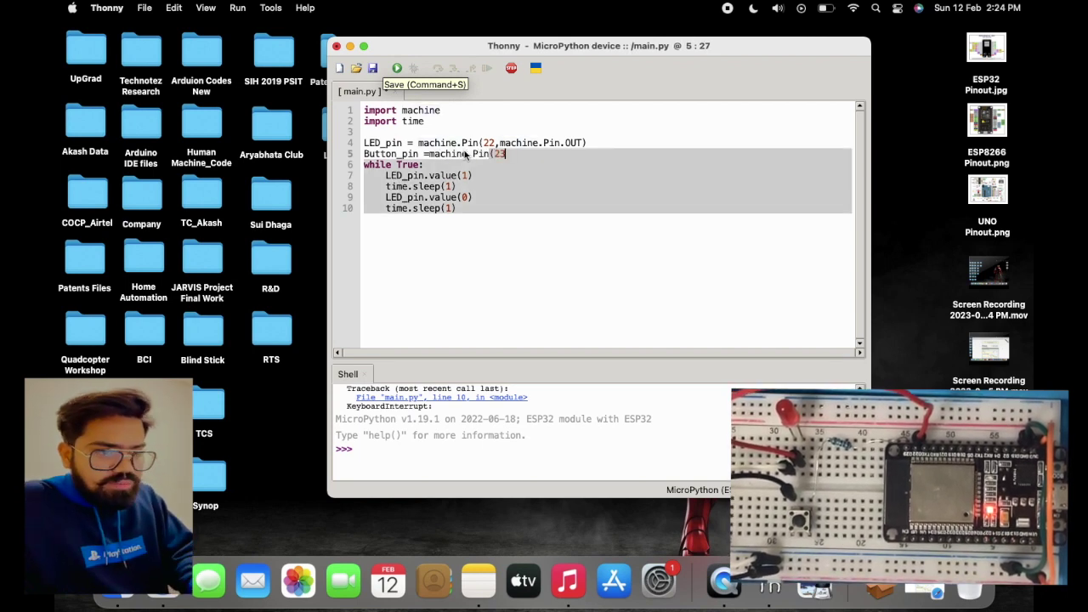
{"action": "type", "text": ","}
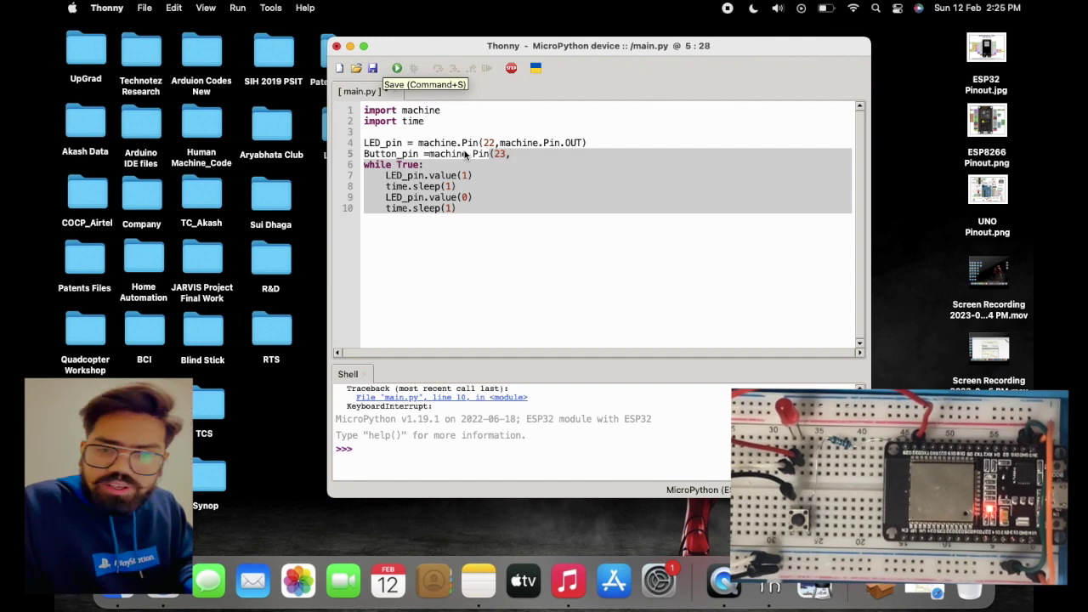
{"action": "type", "text": "machi"}
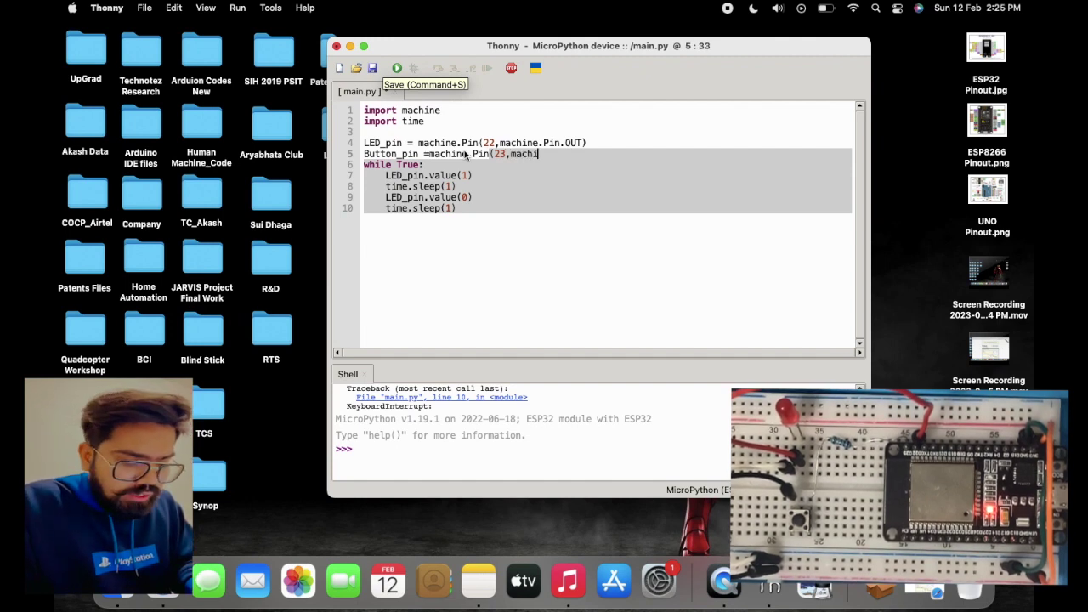
{"action": "type", "text": "ne.Pin"}
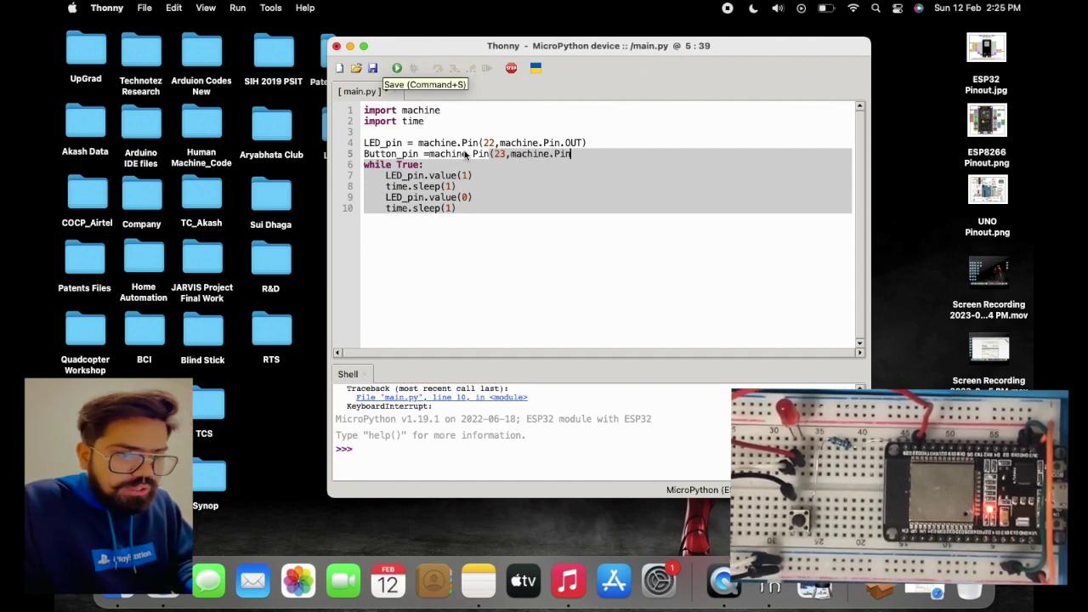
{"action": "type", "text": ".IN)"}
{"action": "key", "text": "Return"}
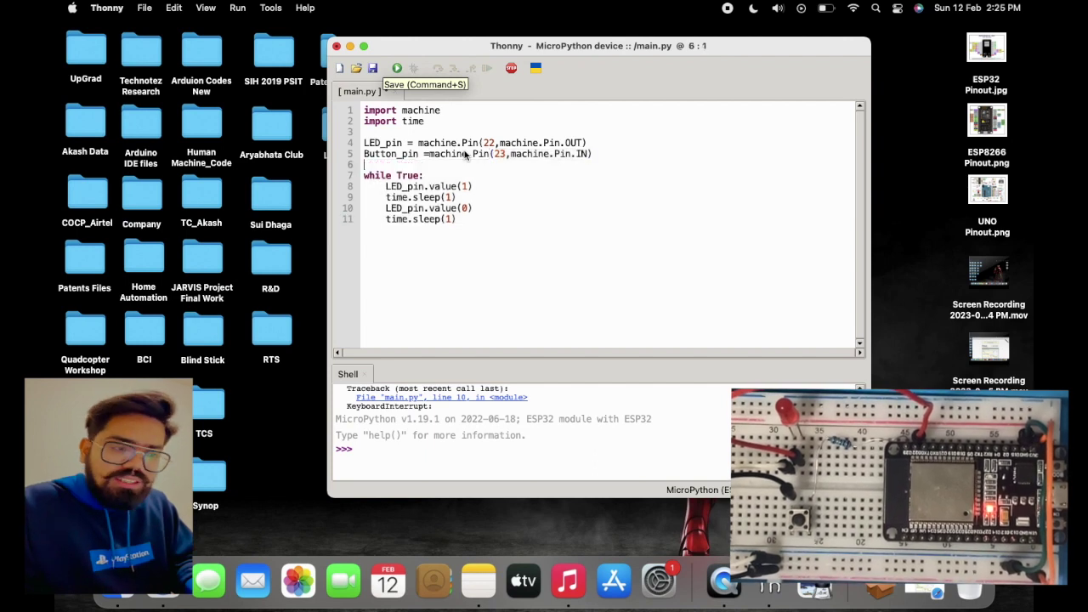
In the loop, read button_status=Button_pin.value() and nest LED_pin.value(1) under if(button_status==True):
{"action": "left_click", "coordinate": [426, 156]}
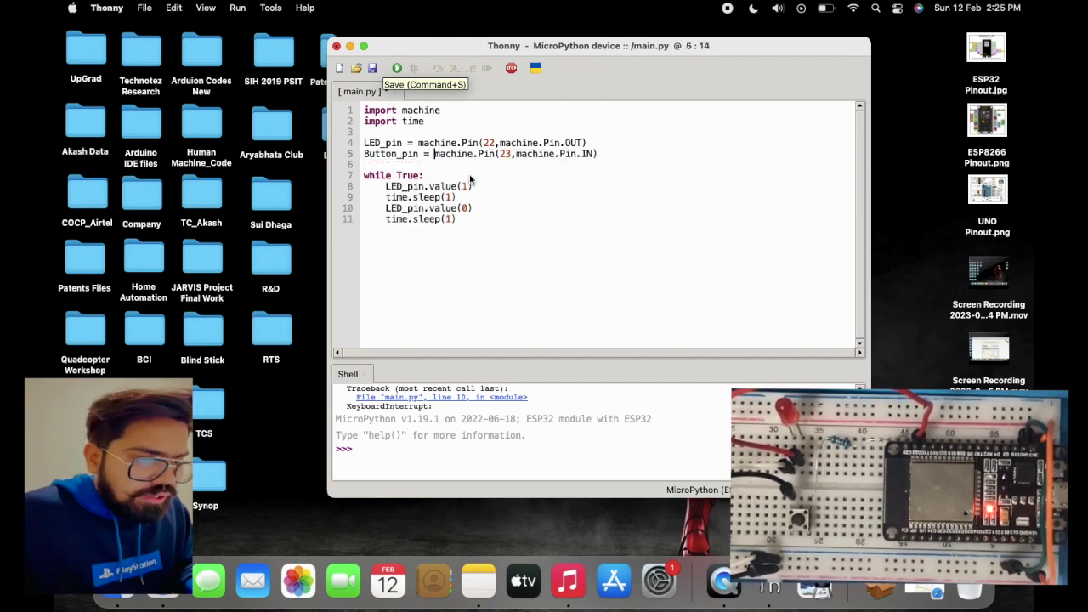
{"action": "left_click", "coordinate": [462, 179]}
{"action": "key", "text": "Return"}
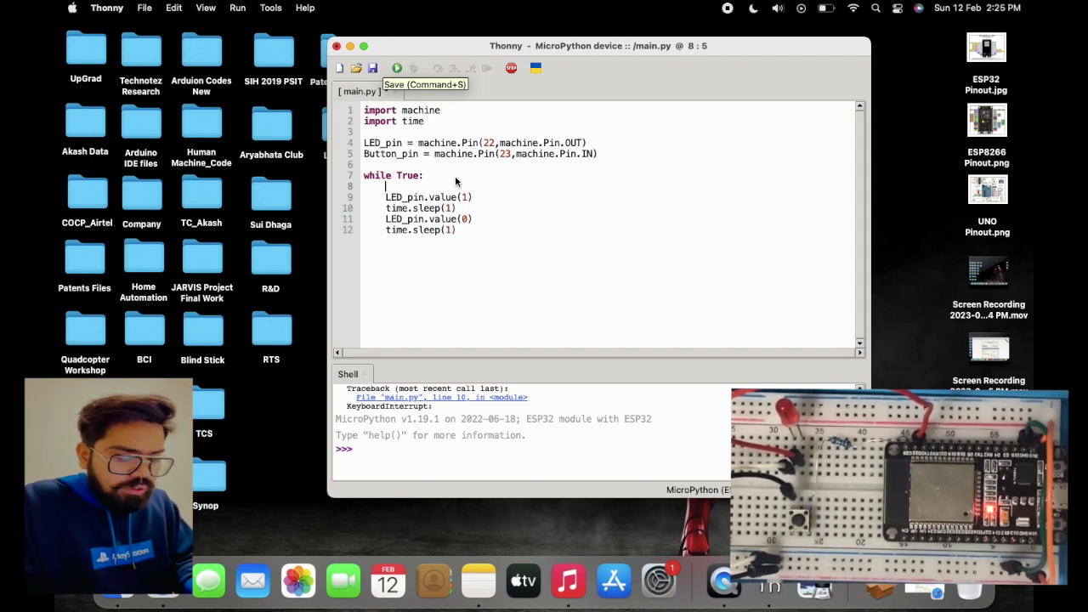
{"action": "type", "text": "button_"}
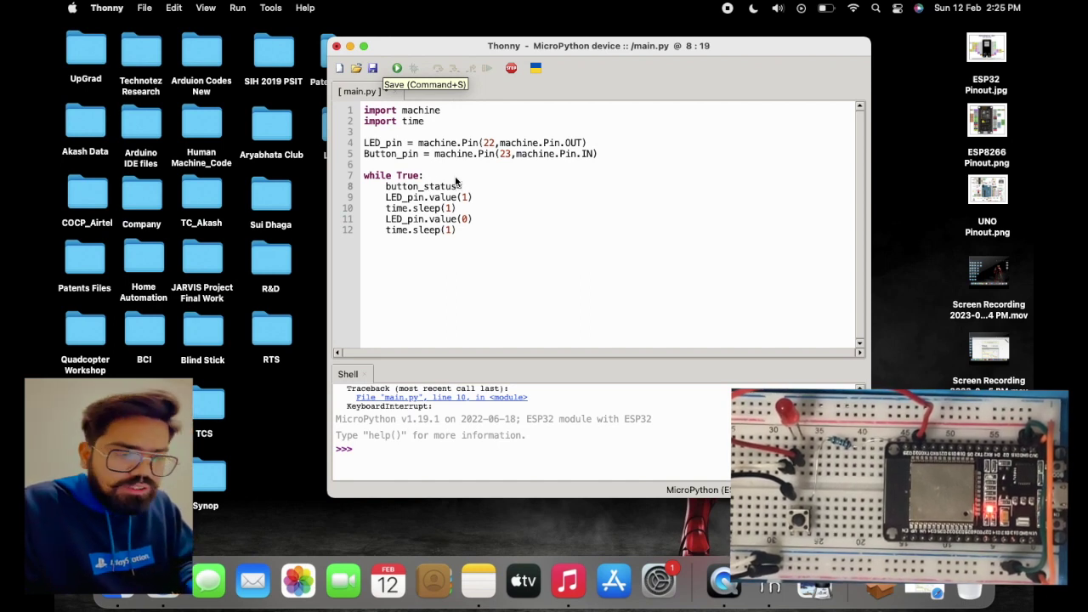
{"action": "type", "text": "status="}
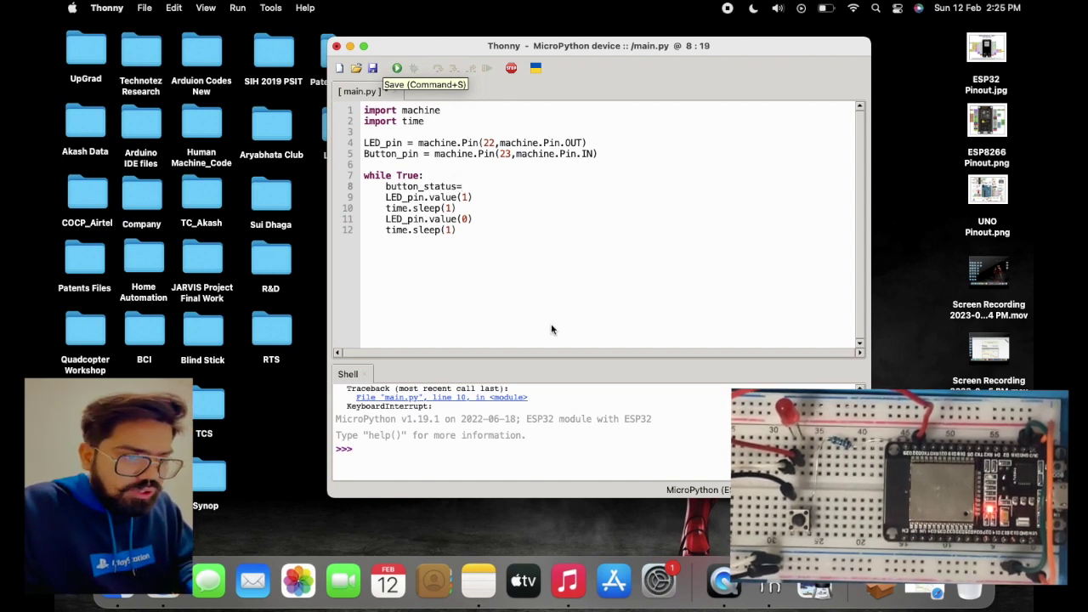
{"action": "type", "text": "Button"}
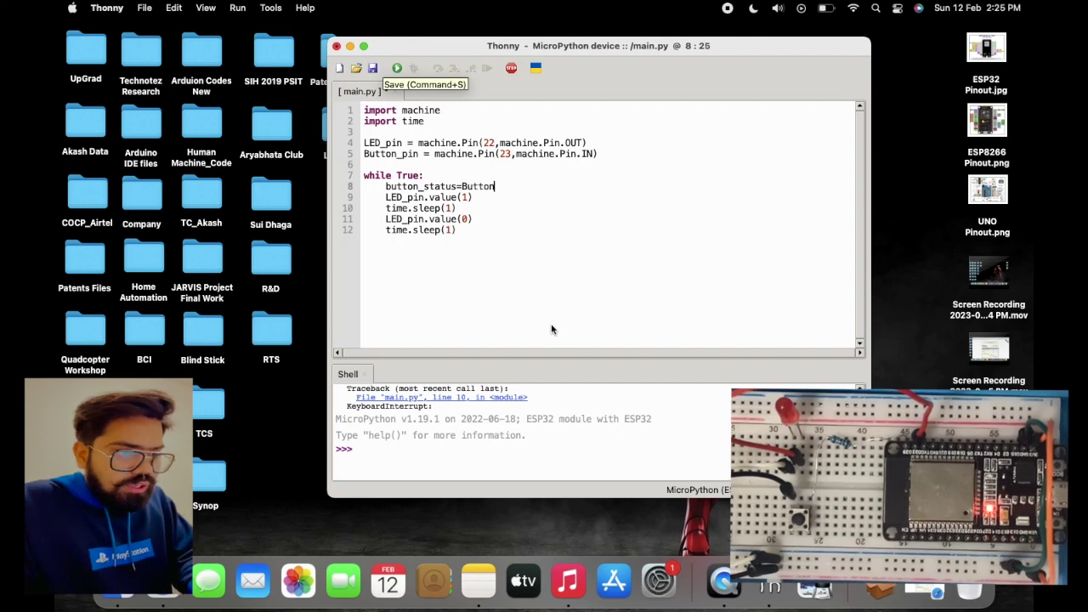
{"action": "type", "text": "_pin."}
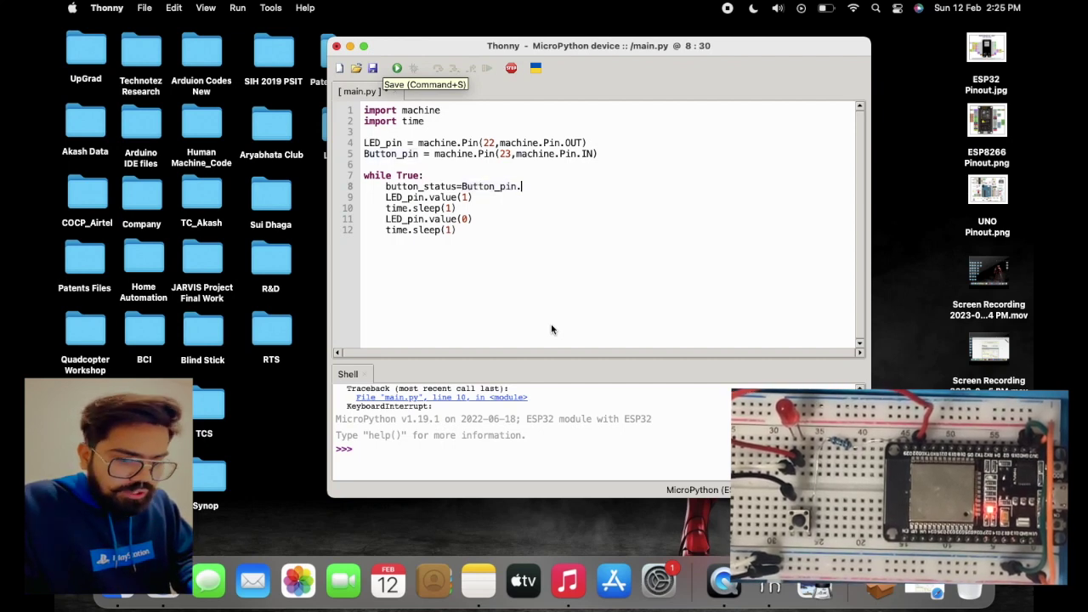
{"action": "type", "text": "value()"}
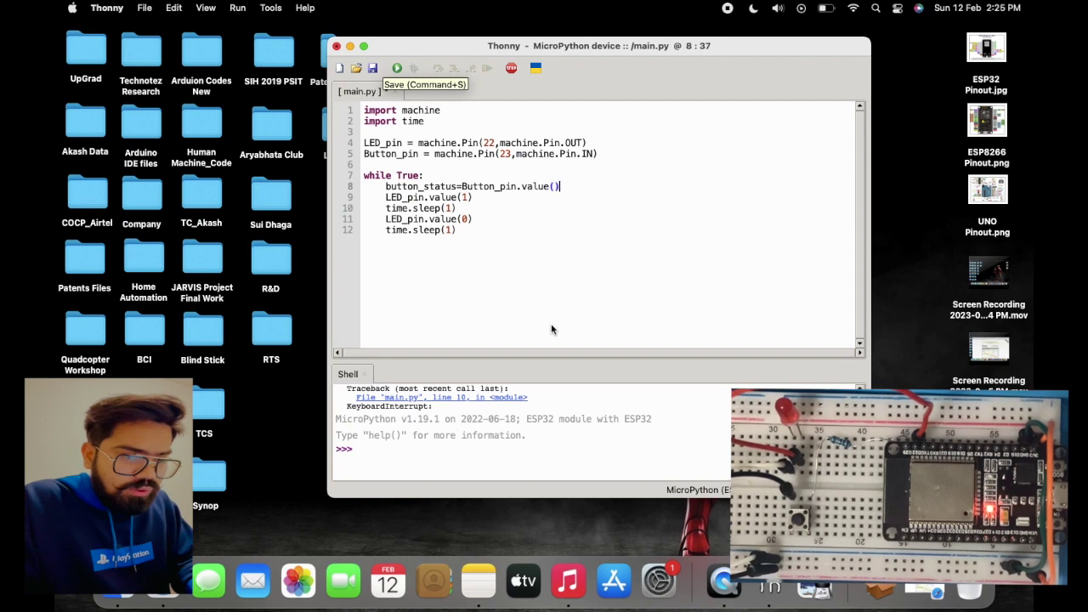
{"action": "key", "text": "Return"}
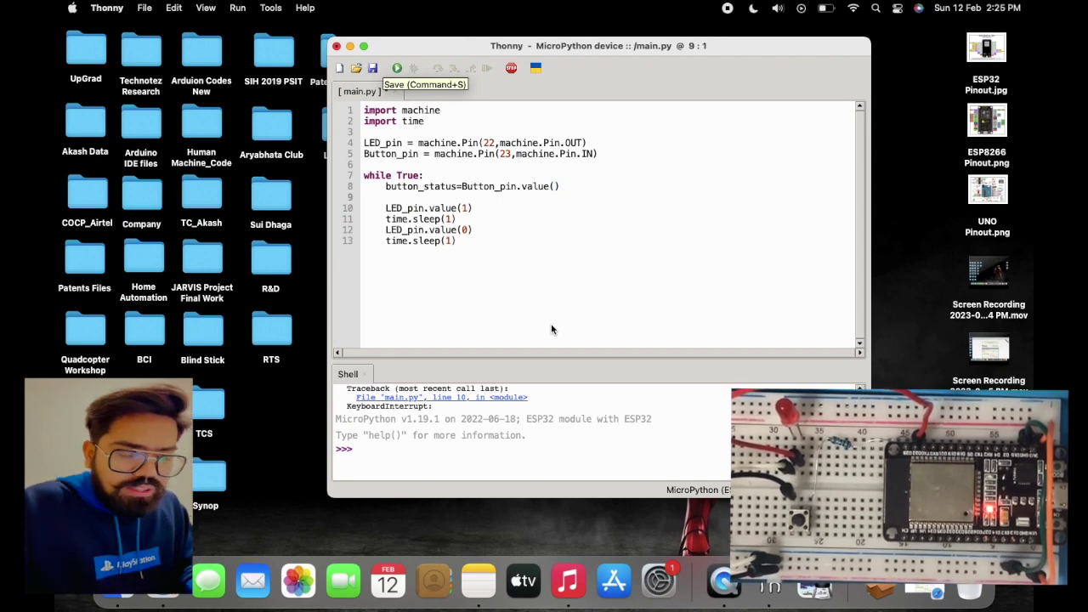
{"action": "type", "text": "if"}
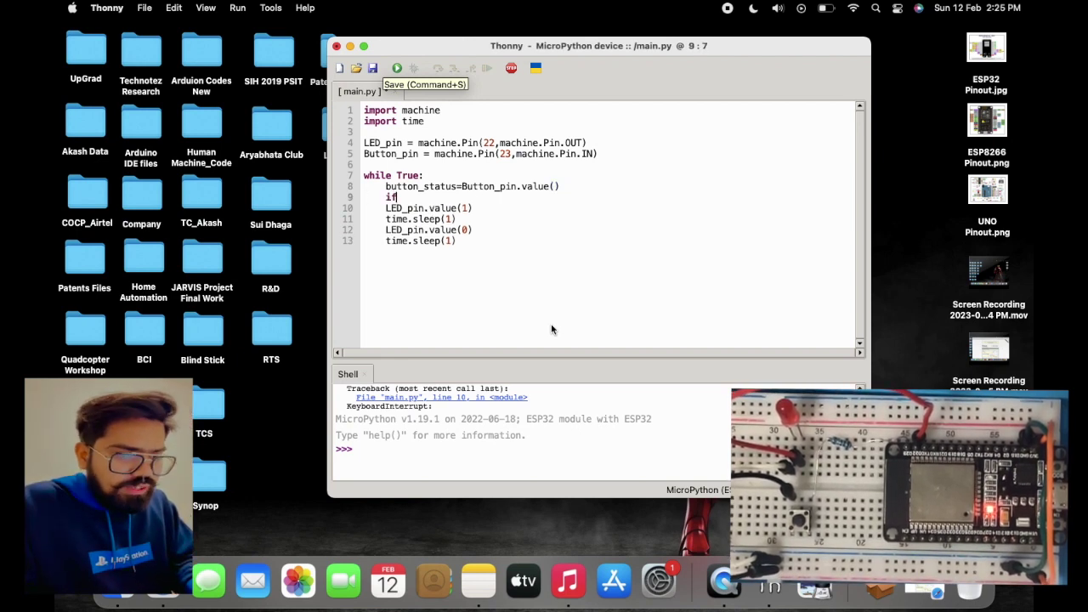
{"action": "type", "text": "("}
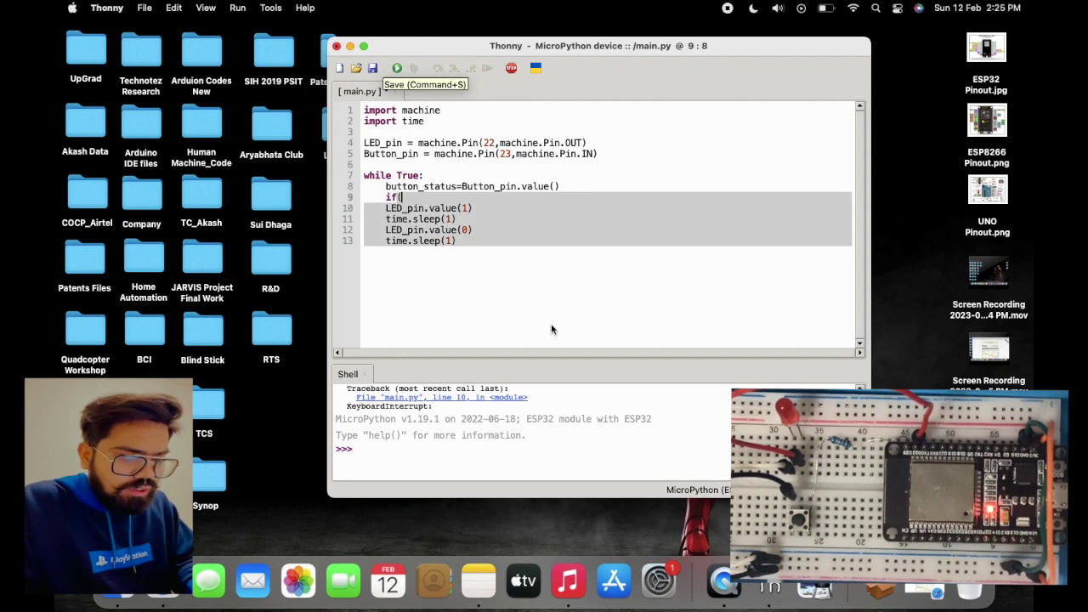
{"action": "type", "text": "button"}
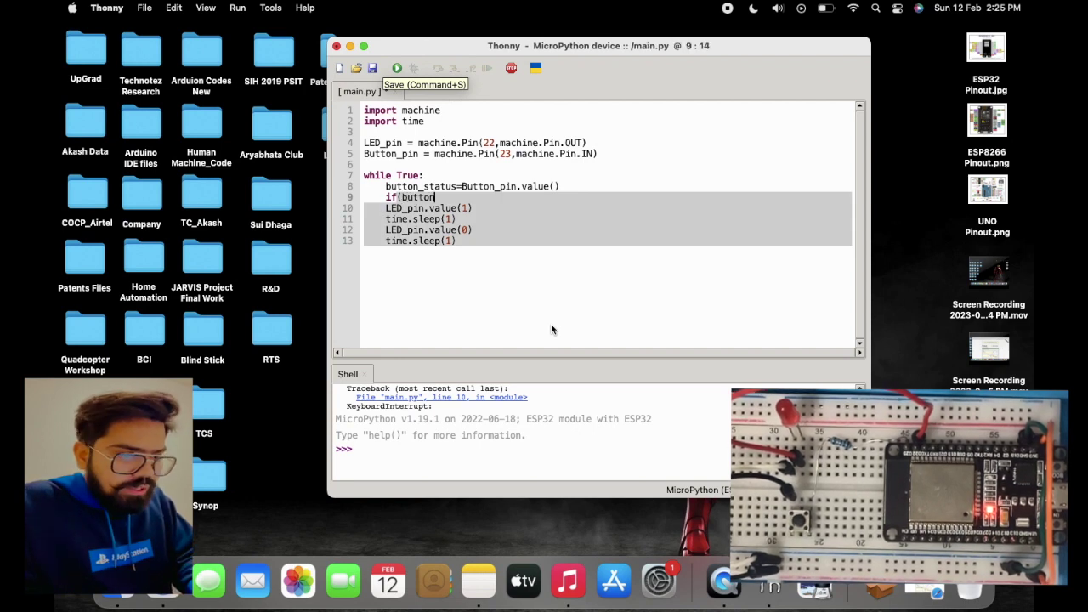
{"action": "type", "text": "_status"}
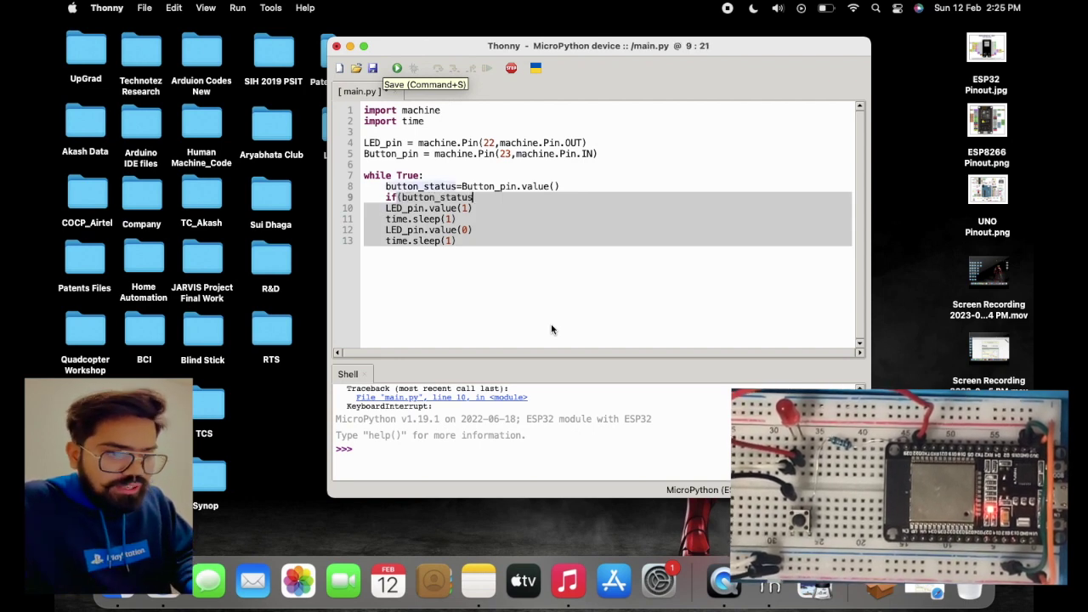
{"action": "type", "text": "==True"}
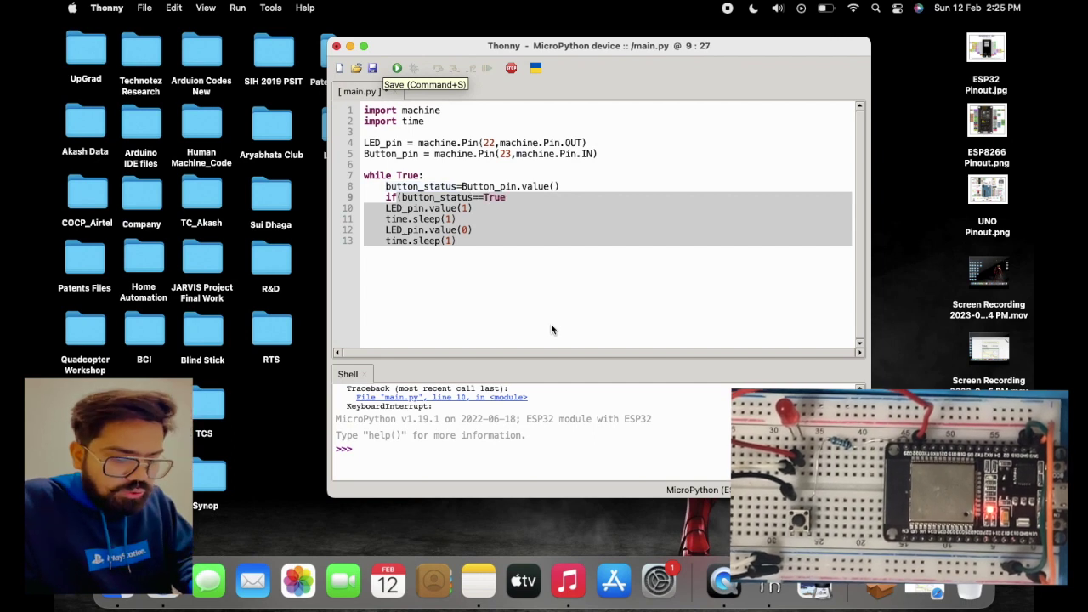
{"action": "type", "text": "):"}
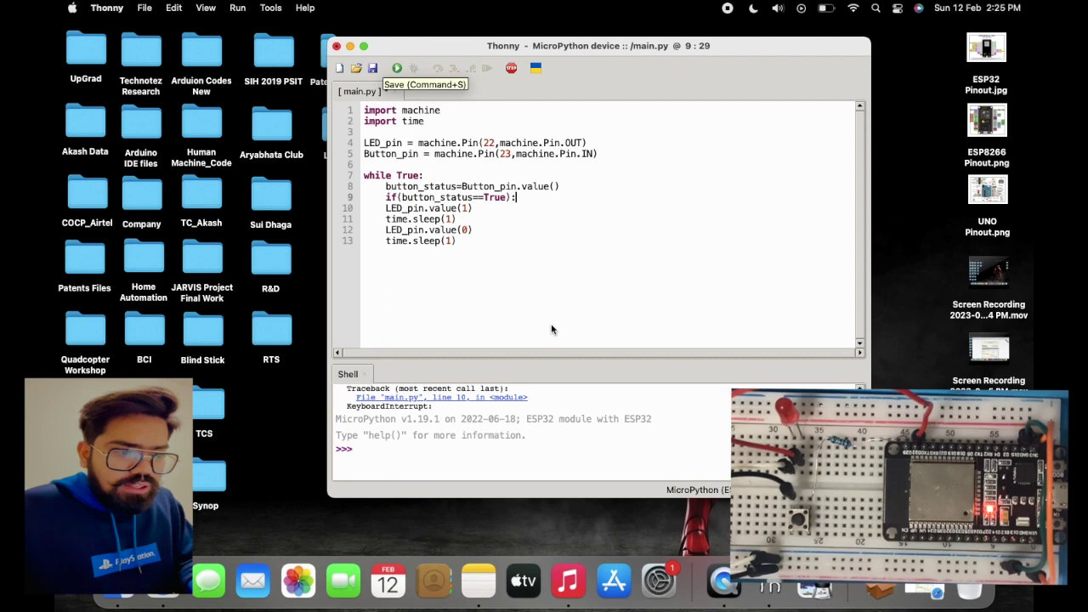
{"action": "left_click", "coordinate": [388, 210]}
{"action": "key", "text": "BackSpace"}
{"action": "key", "text": "BackSpace"}
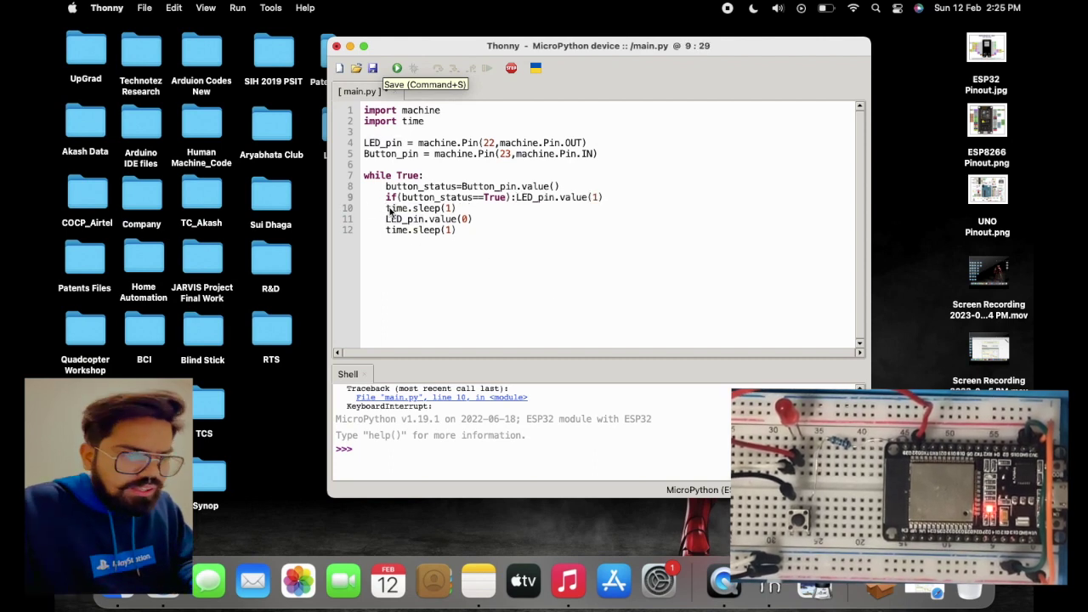
{"action": "key", "text": "Return"}
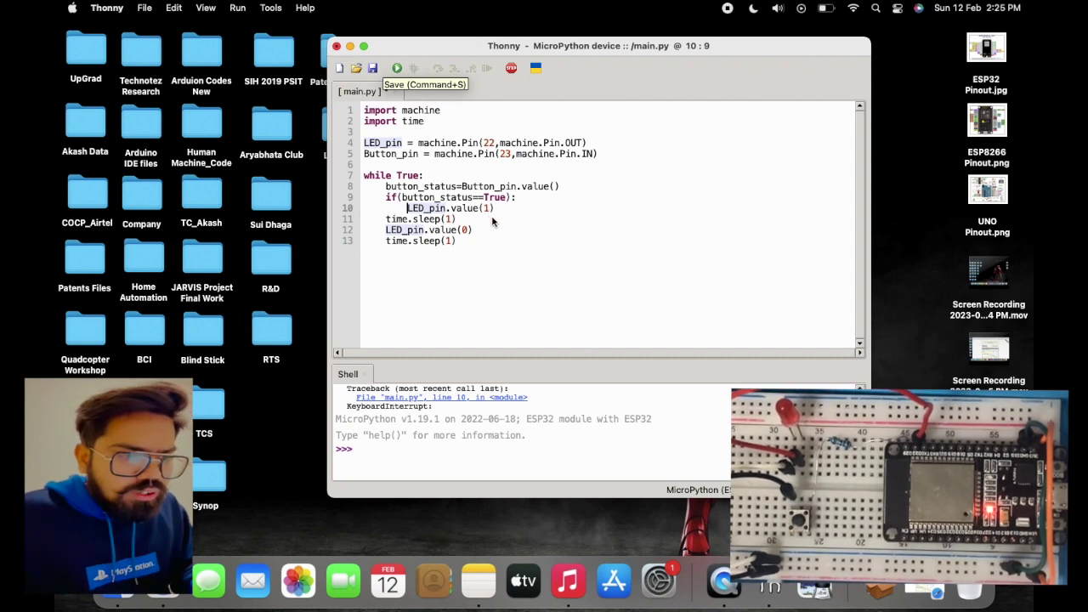
Remove the sleep after LED_pin.value(1) and add an else: line beneath it
{"action": "left_click", "coordinate": [463, 220]}
{"action": "key", "text": "BackSpace"}
{"action": "key", "text": "BackSpace"}
{"action": "key", "text": "BackSpace"}
{"action": "key", "text": "BackSpace"}
{"action": "key", "text": "BackSpace"}
{"action": "key", "text": "BackSpace"}
{"action": "key", "text": "BackSpace"}
{"action": "key", "text": "BackSpace"}
{"action": "key", "text": "BackSpace"}
{"action": "key", "text": "BackSpace"}
{"action": "key", "text": "BackSpace"}
{"action": "key", "text": "BackSpace"}
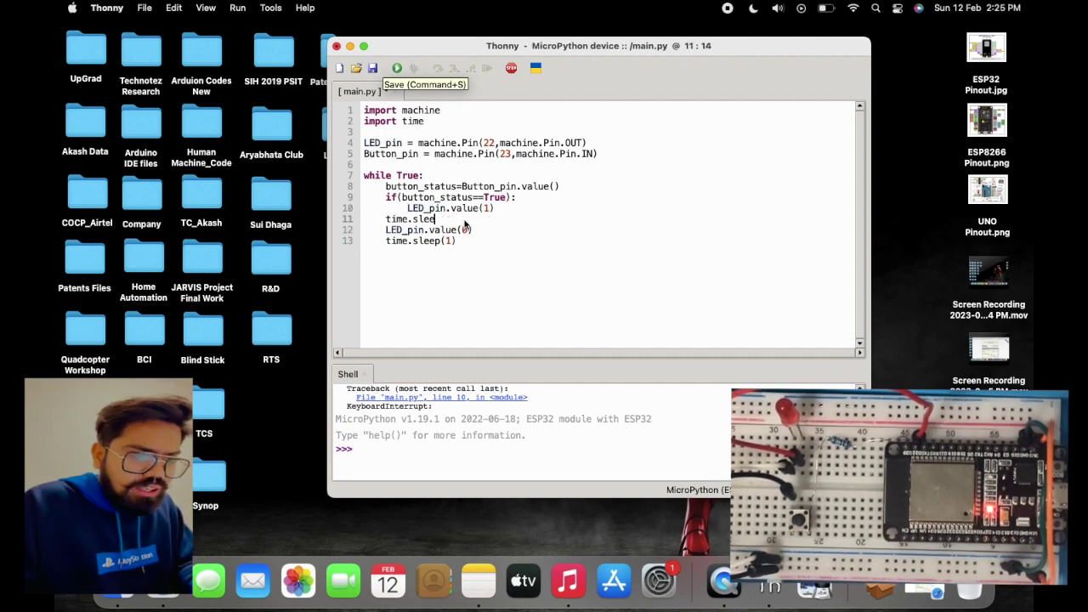
{"action": "key", "text": "BackSpace"}
{"action": "key", "text": "BackSpace"}
{"action": "key", "text": "BackSpace"}
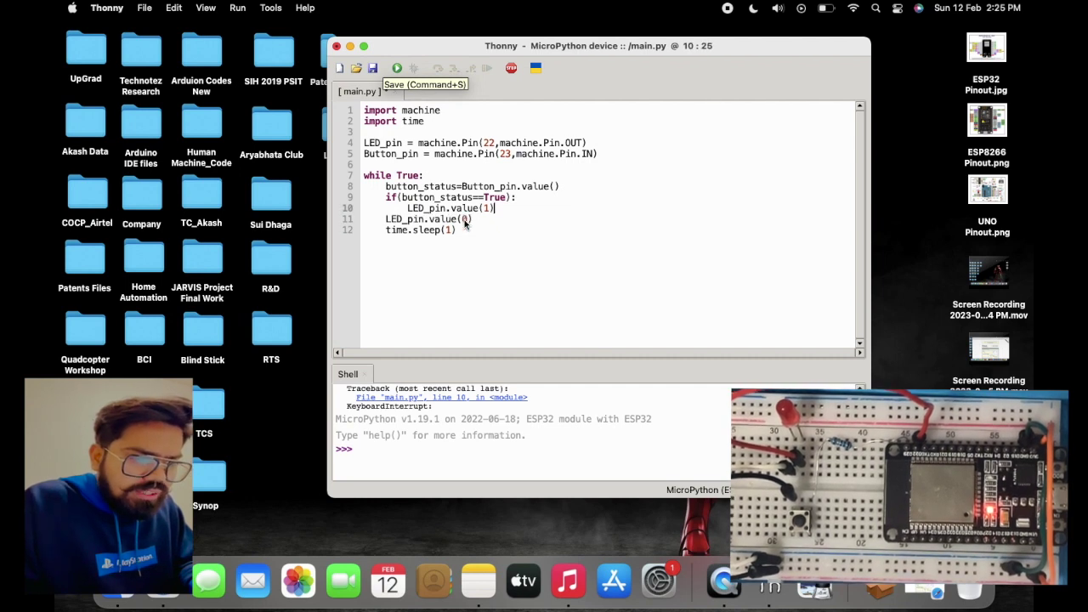
{"action": "key", "text": "Return"}
{"action": "type", "text": "else"}
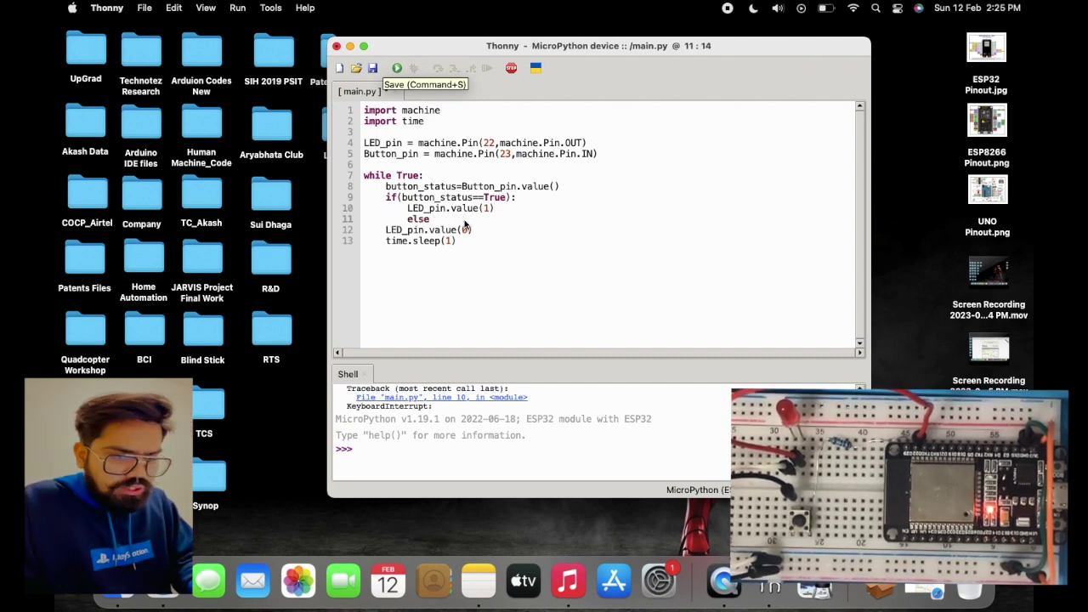
{"action": "key", "text": "BackSpace"}
{"action": "key", "text": "BackSpace"}
{"action": "key", "text": "BackSpace"}
{"action": "key", "text": "BackSpace"}
{"action": "key", "text": "BackSpace"}
{"action": "key", "text": "BackSpace"}
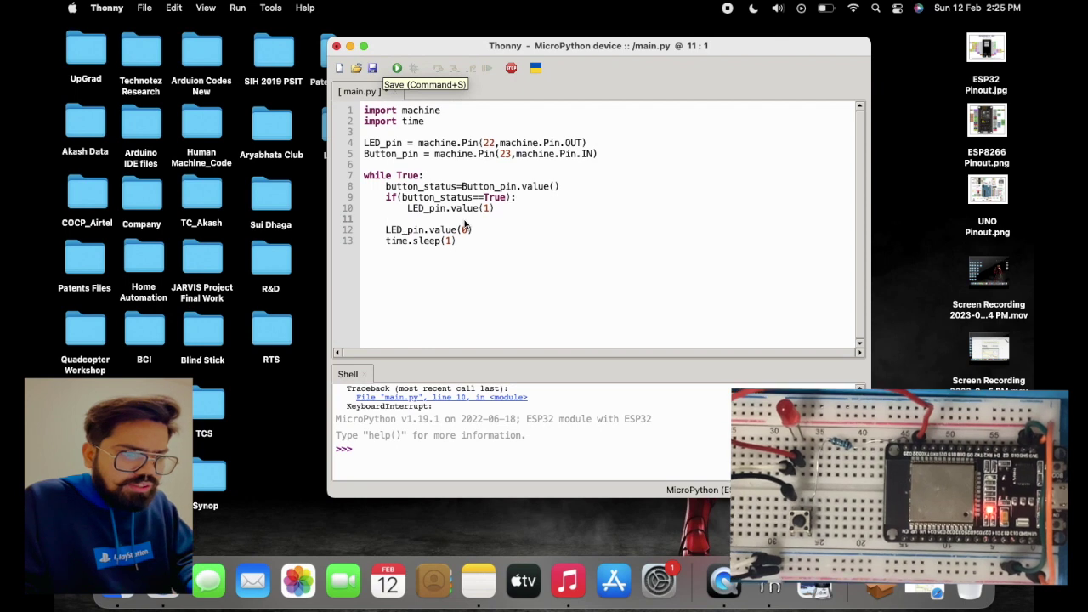
{"action": "type", "text": "esl"}
{"action": "key", "text": "BackSpace"}
{"action": "key", "text": "BackSpace"}
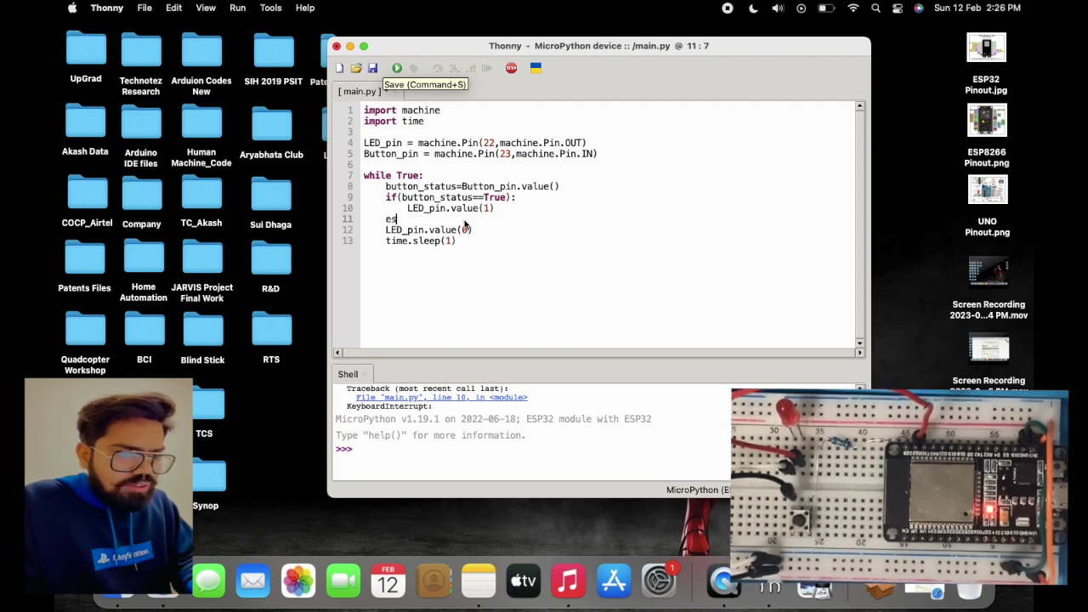
{"action": "type", "text": "les"}
{"action": "key", "text": "BackSpace"}
{"action": "key", "text": "BackSpace"}
{"action": "type", "text": "se"}
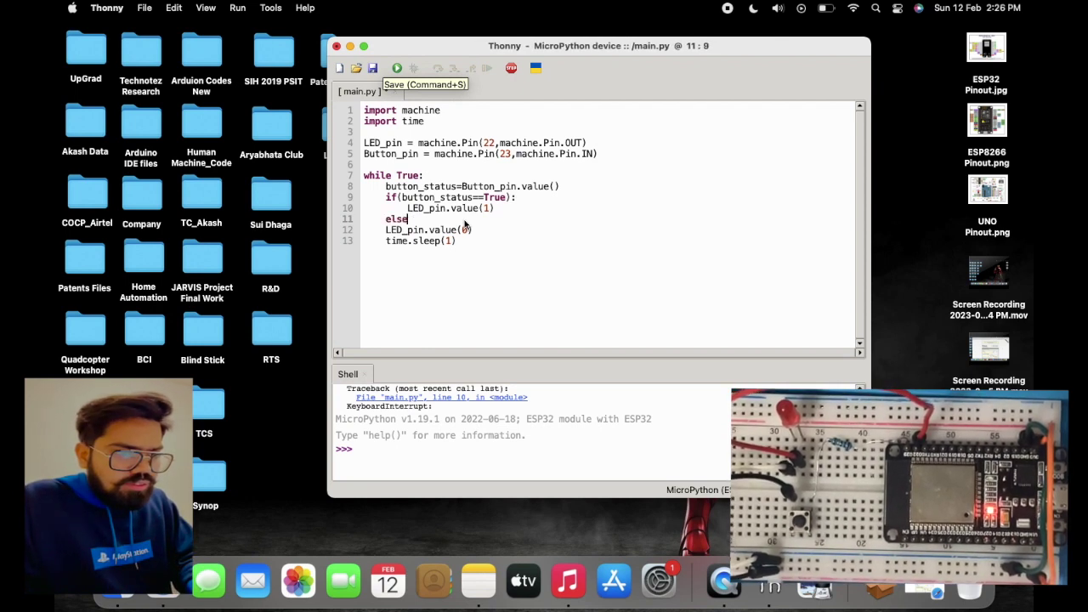
{"action": "type", "text": ":"}
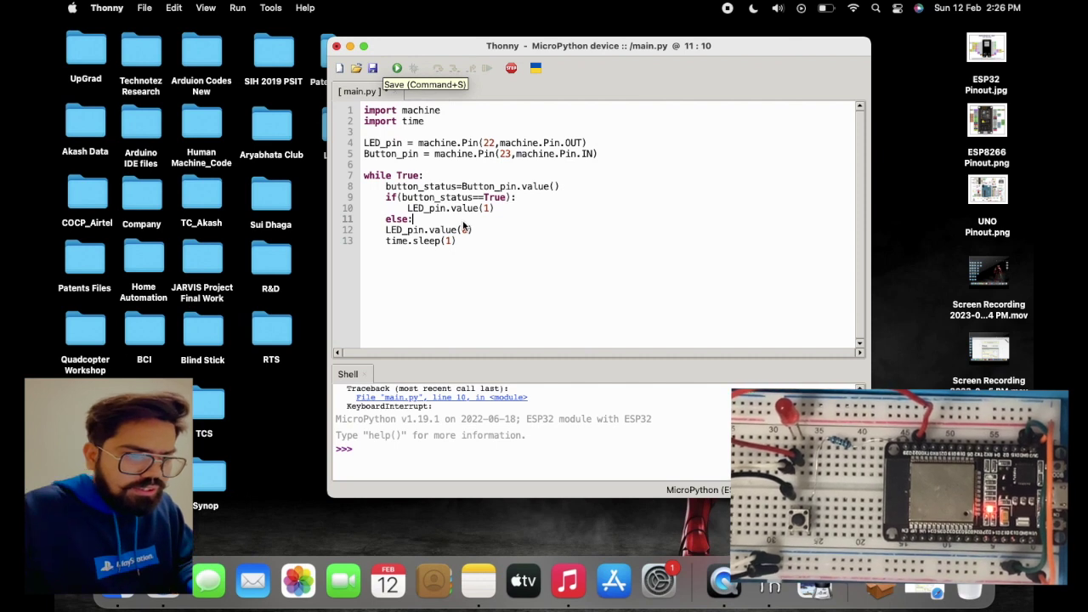
Place LED_pin.value(0) on its own indented line under else:
{"action": "key", "text": "Down"}
{"action": "key", "text": "Home"}
{"action": "key", "text": "BackSpace"}
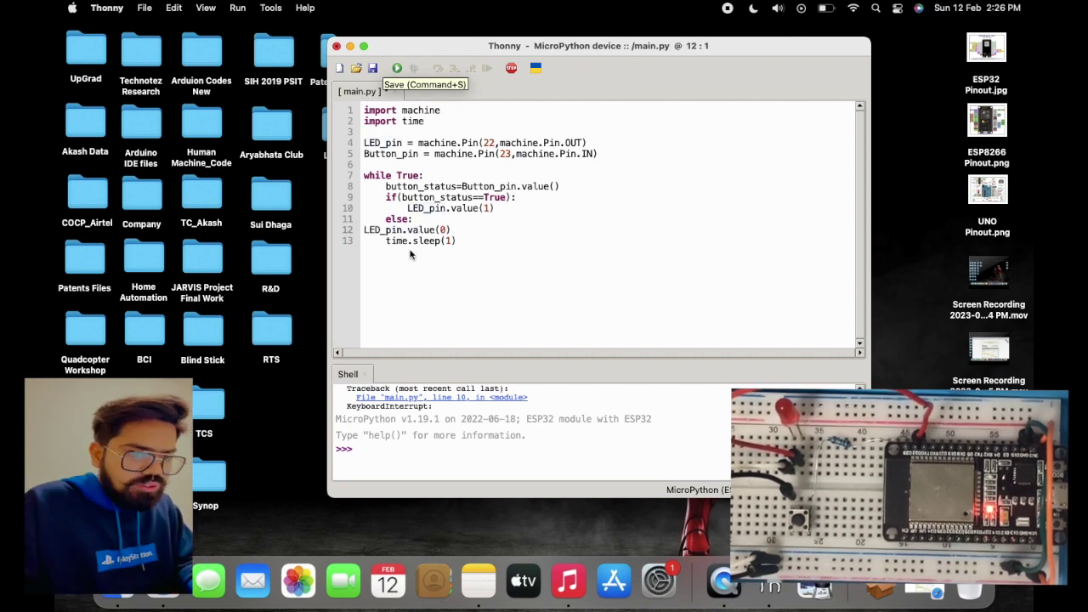
{"action": "key", "text": "BackSpace"}
{"action": "key", "text": "Return"}
Delete the remaining time.sleep(1) line and the import time line
{"action": "left_click", "coordinate": [453, 242]}
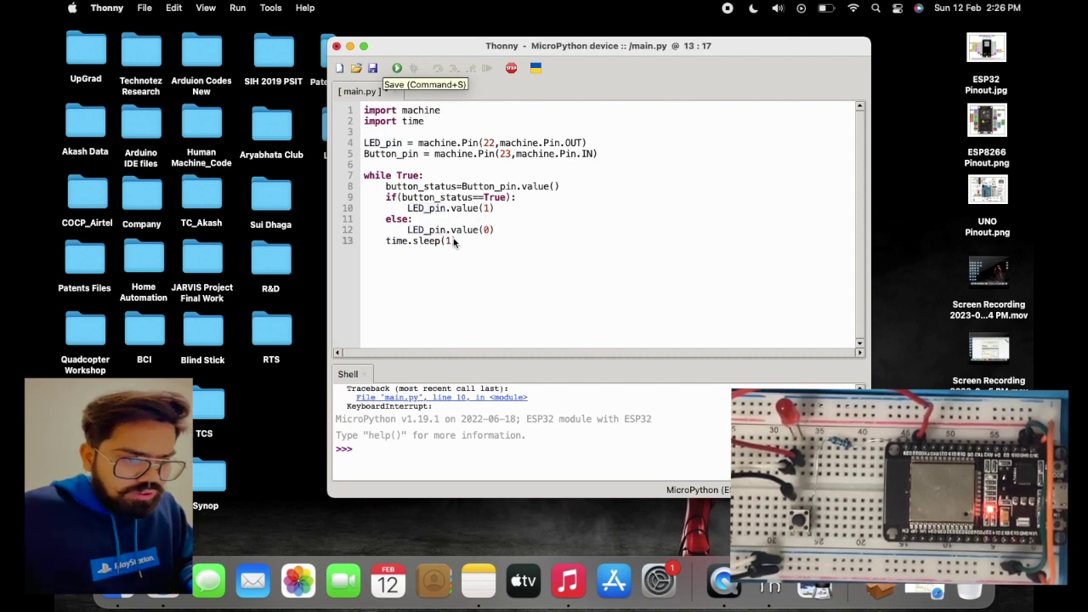
{"action": "key", "text": "BackSpace"}
{"action": "key", "text": "BackSpace"}
{"action": "key", "text": "BackSpace"}
{"action": "key", "text": "BackSpace"}
{"action": "key", "text": "BackSpace"}
{"action": "key", "text": "BackSpace"}
{"action": "key", "text": "BackSpace"}
{"action": "key", "text": "BackSpace"}
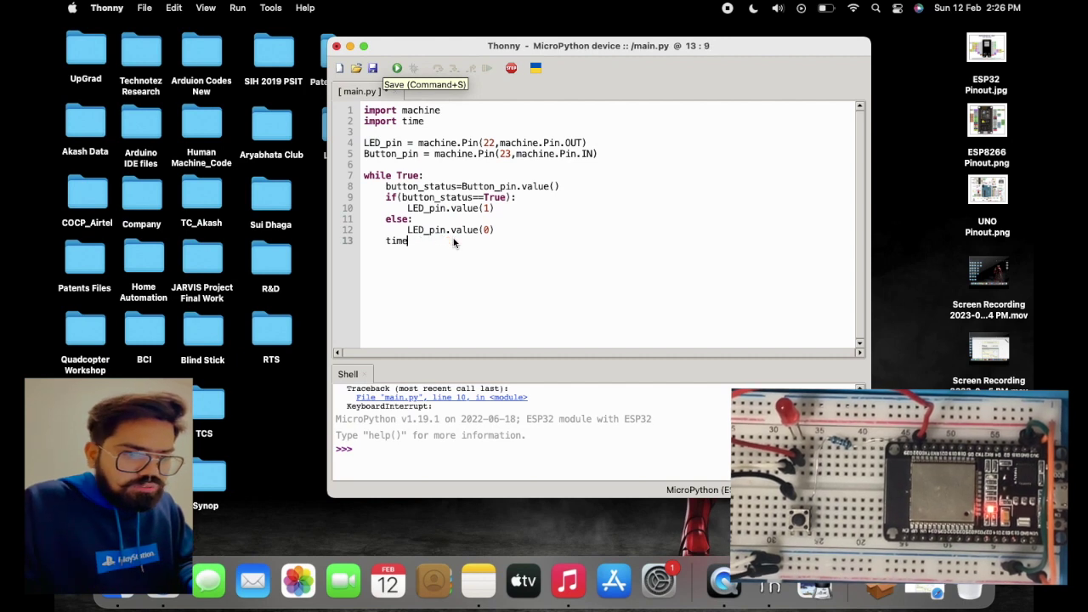
{"action": "key", "text": "BackSpace"}
{"action": "key", "text": "BackSpace"}
{"action": "key", "text": "BackSpace"}
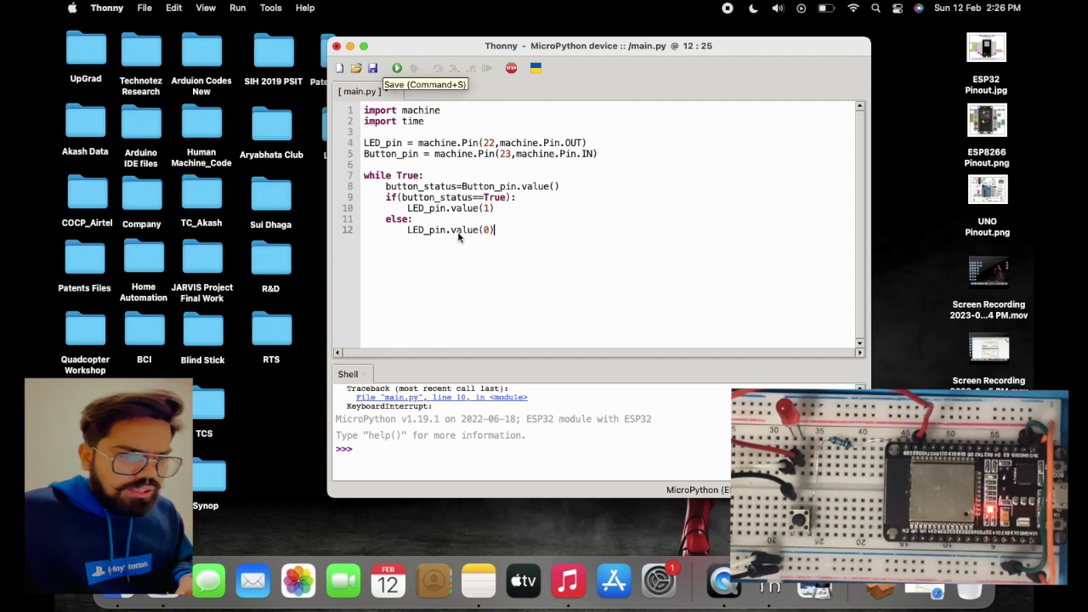
{"action": "left_click", "coordinate": [428, 125]}
{"action": "key", "text": "BackSpace"}
{"action": "key", "text": "BackSpace"}
{"action": "key", "text": "BackSpace"}
{"action": "key", "text": "BackSpace"}
{"action": "key", "text": "BackSpace"}
{"action": "key", "text": "BackSpace"}
{"action": "key", "text": "BackSpace"}
{"action": "key", "text": "BackSpace"}
{"action": "key", "text": "BackSpace"}
{"action": "key", "text": "BackSpace"}
{"action": "key", "text": "BackSpace"}
{"action": "key", "text": "BackSpace"}
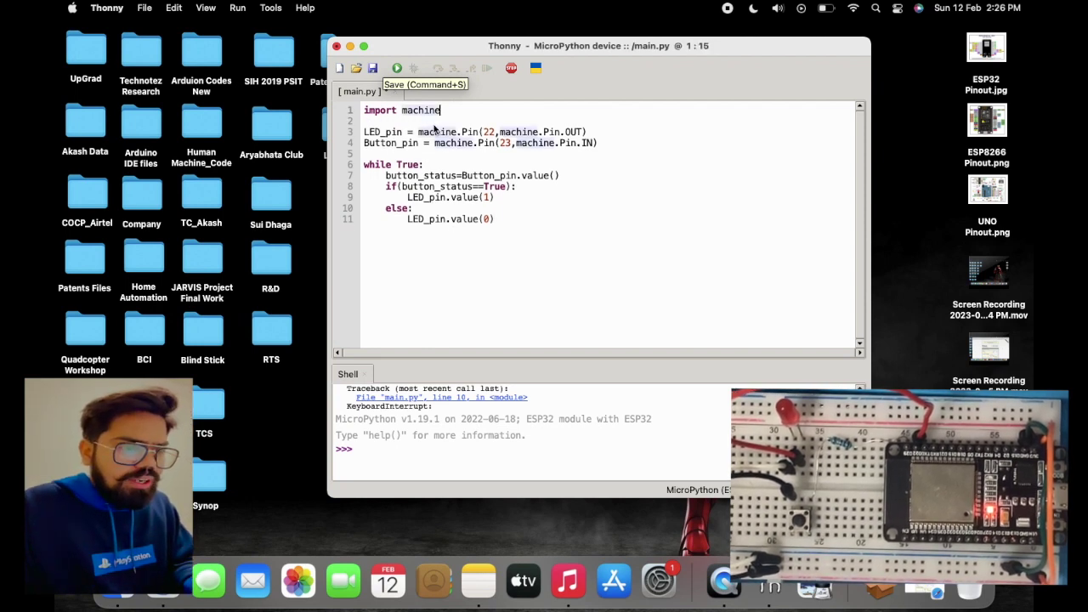
Restart the ESP32 backend and save the edited main.py onto the device
{"action": "left_click", "coordinate": [452, 154]}
{"action": "left_click", "coordinate": [510, 68]}
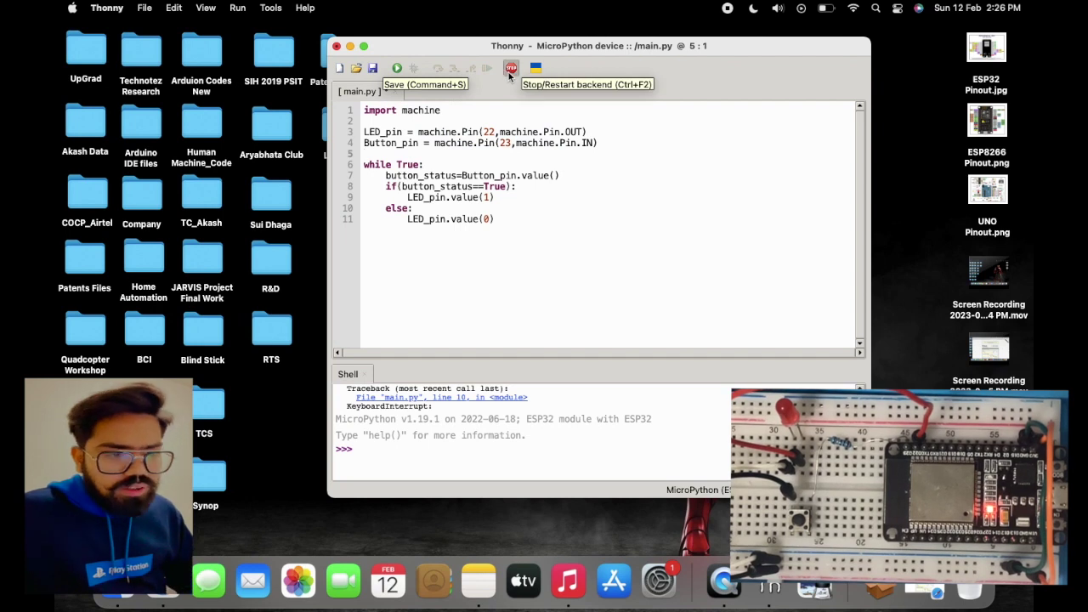
{"action": "left_click", "coordinate": [372, 68]}
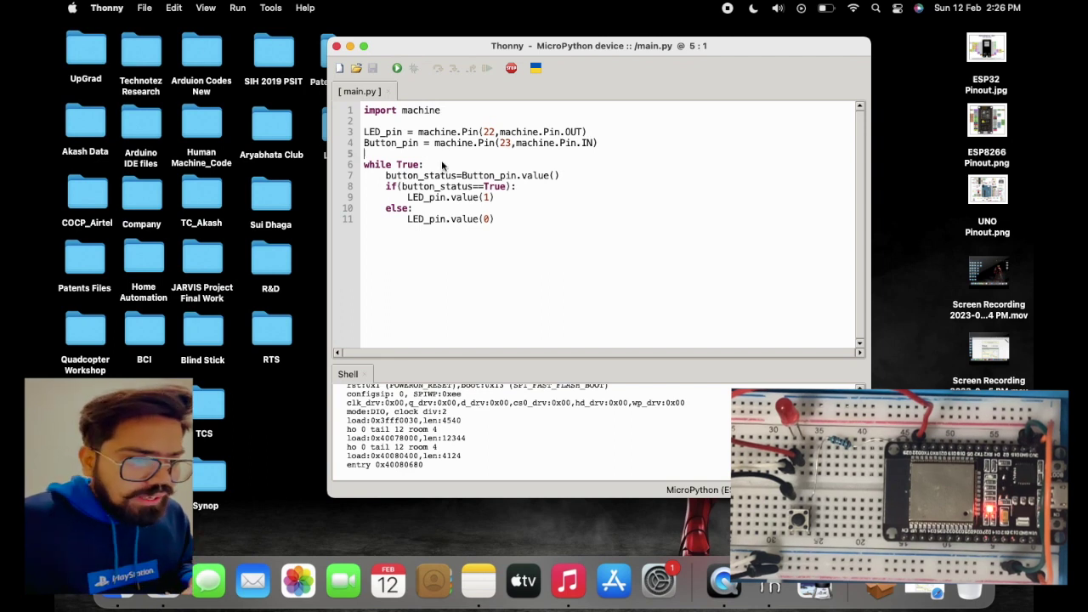
{"action": "double_click", "coordinate": [416, 110]}
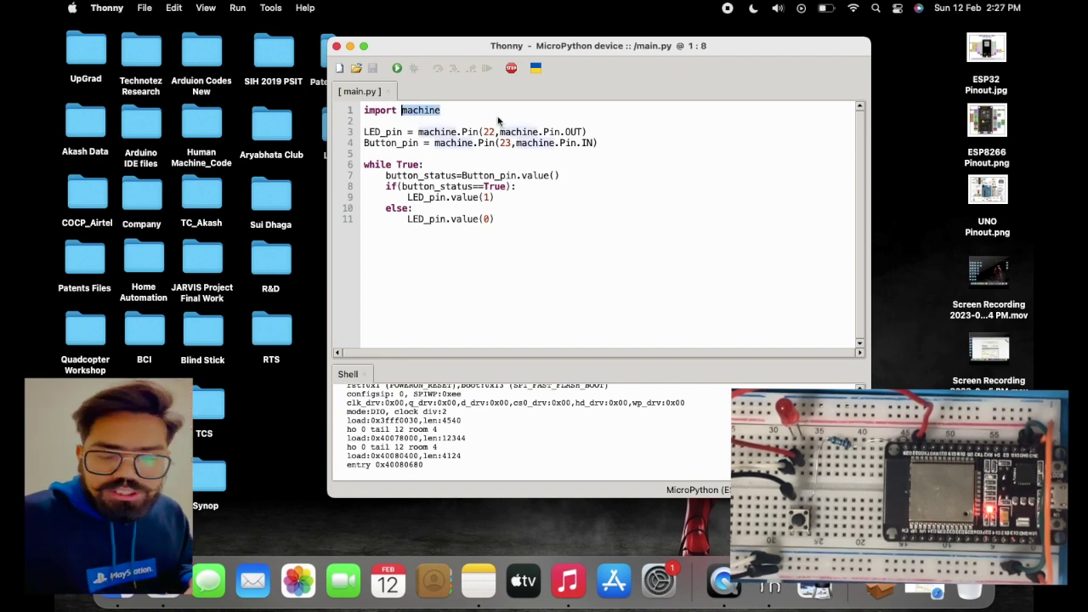
{"action": "key", "text": "Down"}
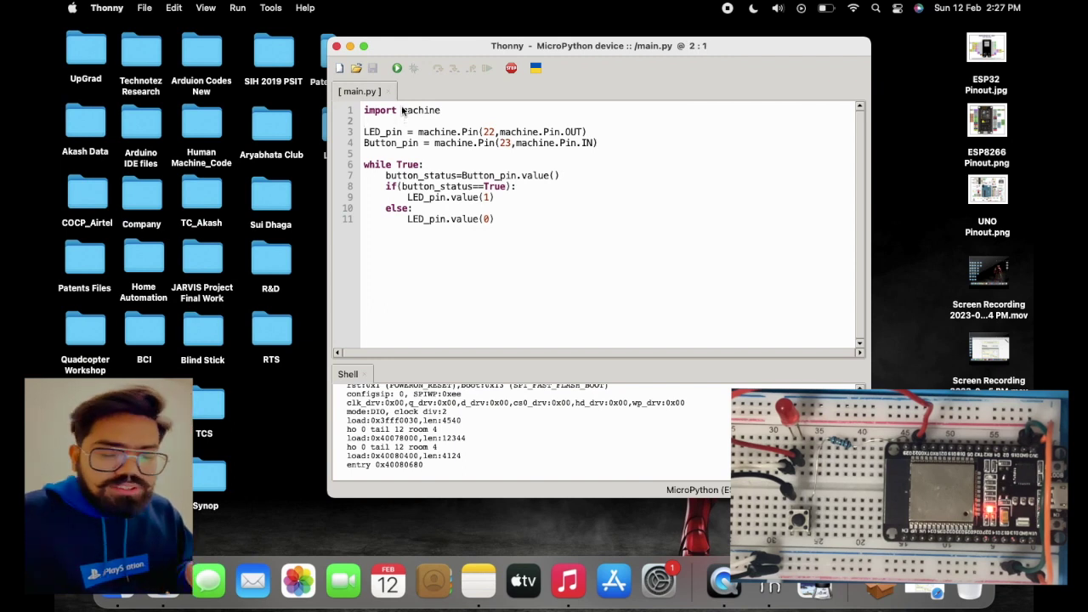
Change line 1 to 'from machine import Pin'
{"action": "left_click", "coordinate": [402, 111]}
{"action": "key", "text": "shift+Home"}
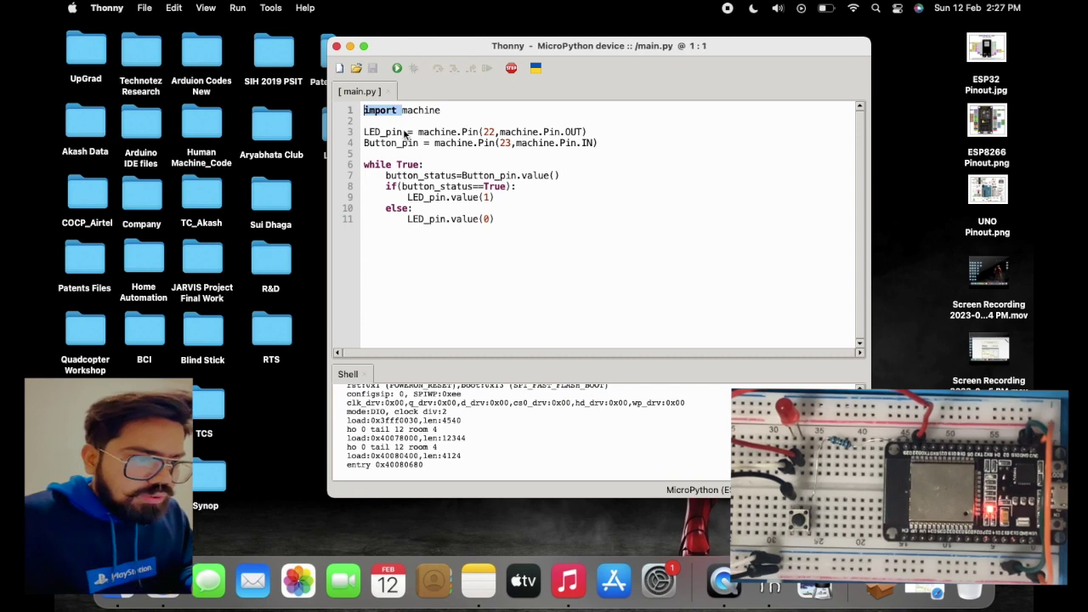
{"action": "type", "text": "from"}
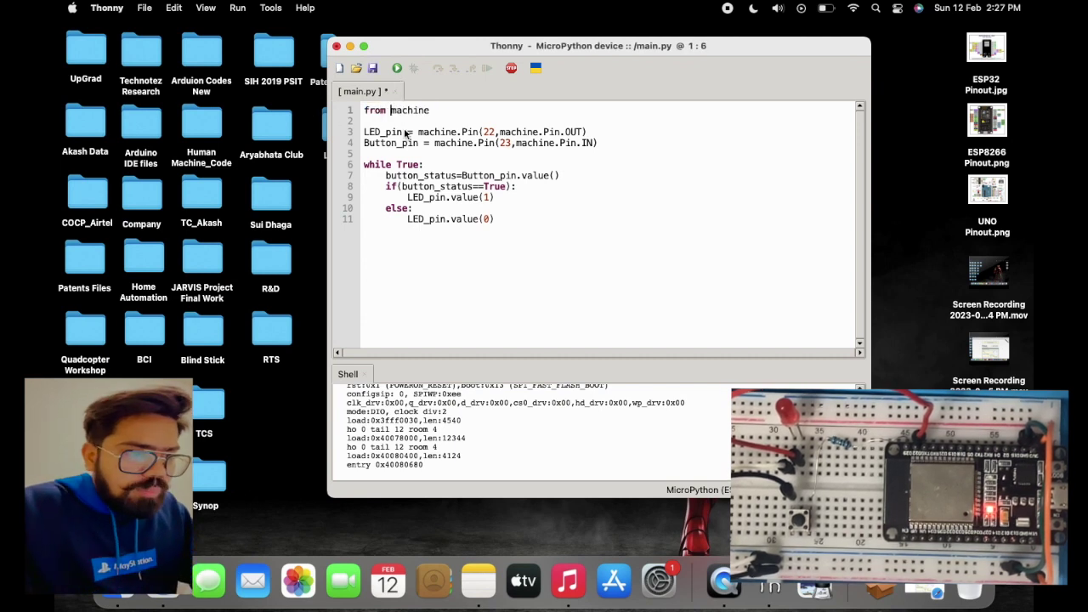
{"action": "left_click", "coordinate": [441, 104]}
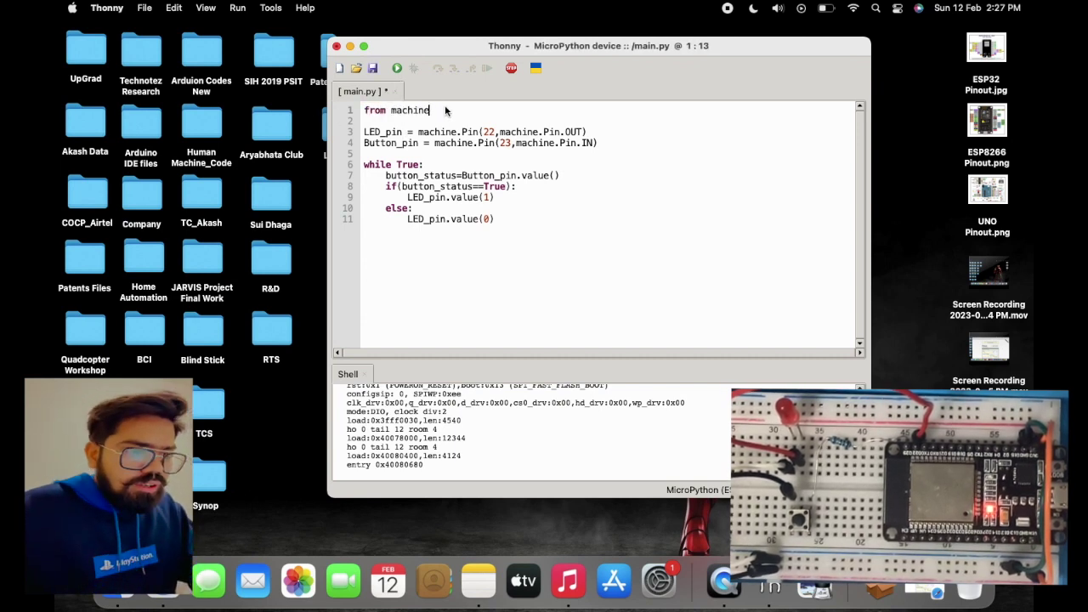
{"action": "type", "text": "import "}
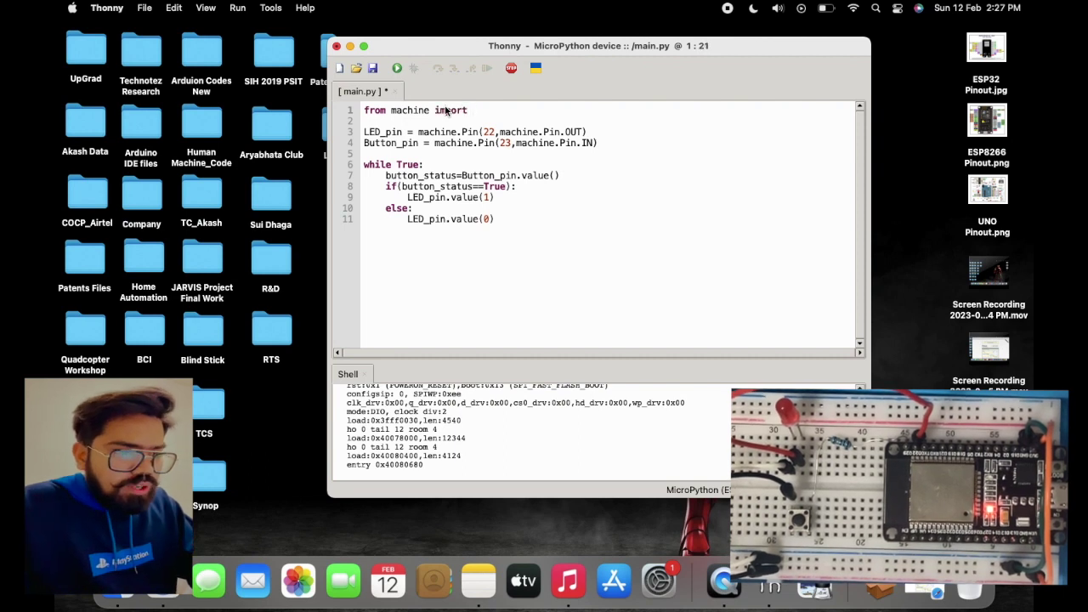
{"action": "type", "text": "Pin"}
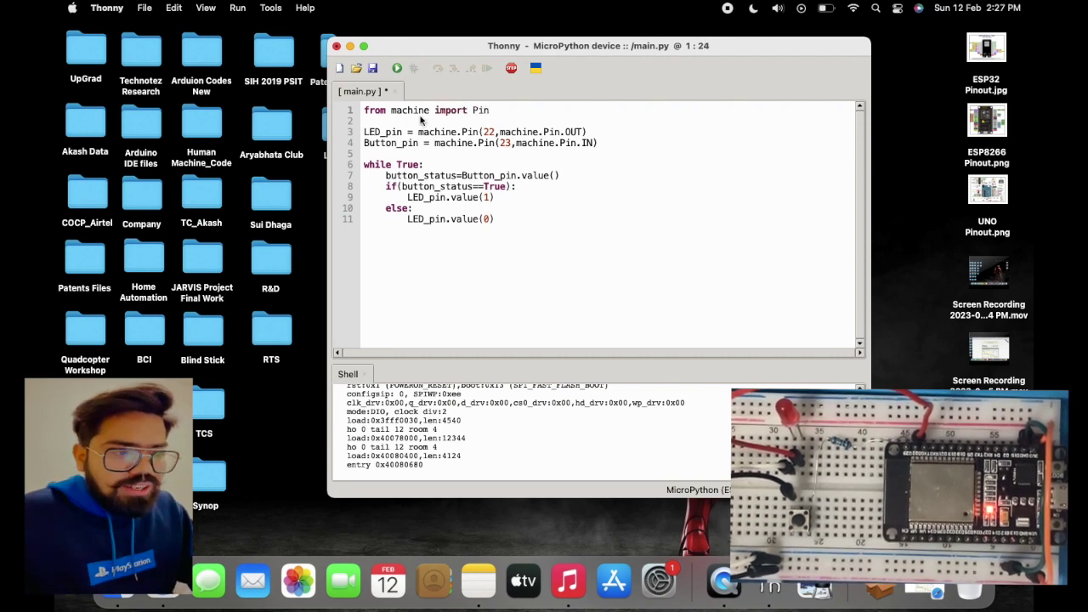
{"action": "double_click", "coordinate": [416, 115]}
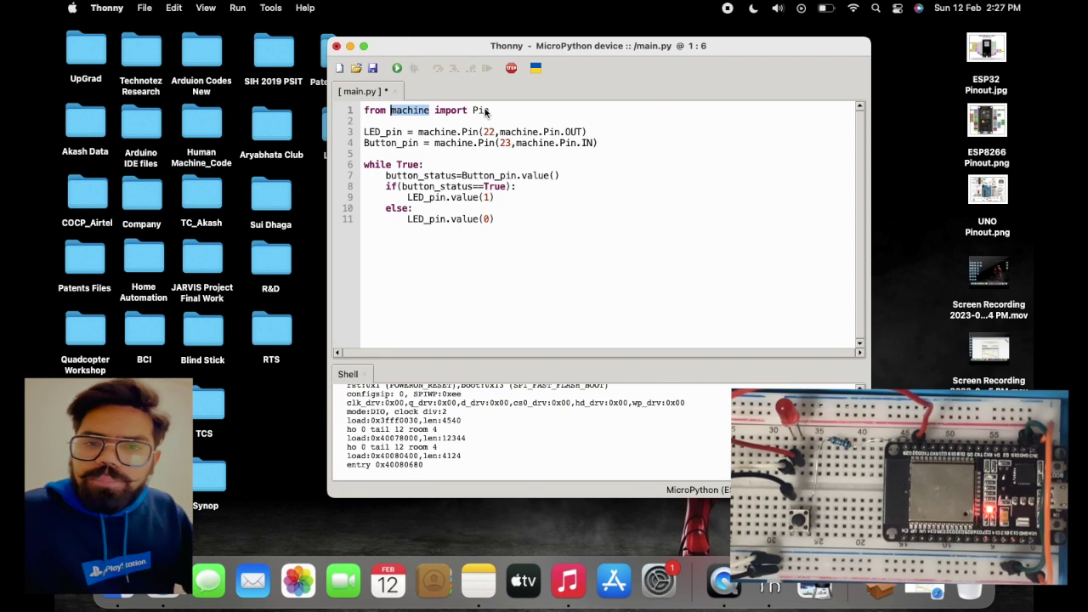
Shorten the pins to Pin(22,Pin.OUT) and Pin(23,Pin.IN), then stop and save main.py
{"action": "left_click", "coordinate": [464, 134]}
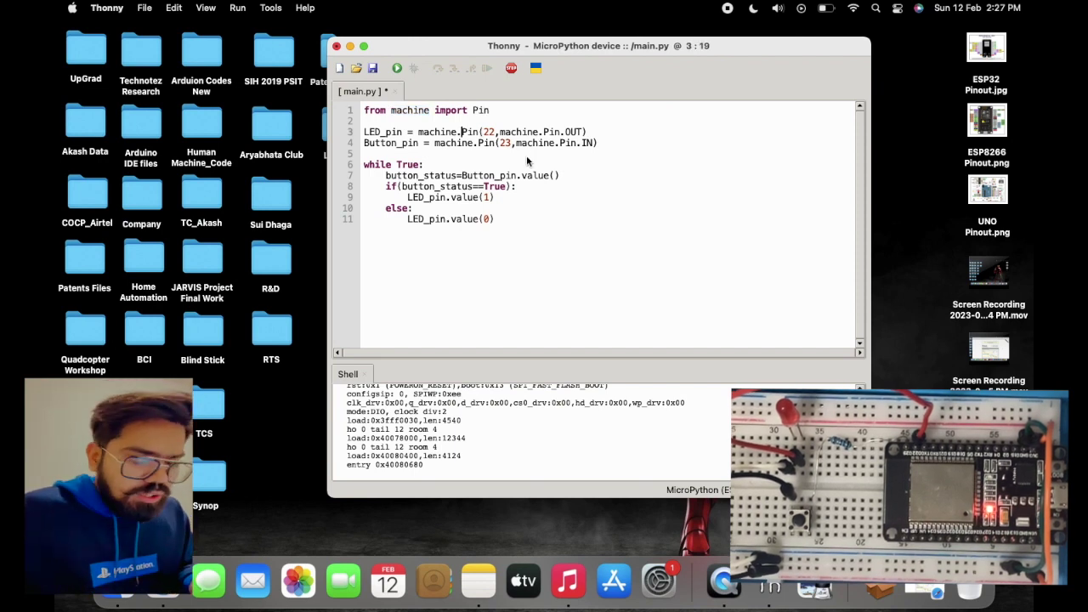
{"action": "key", "text": "BackSpace"}
{"action": "key", "text": "BackSpace"}
{"action": "key", "text": "BackSpace"}
{"action": "key", "text": "BackSpace"}
{"action": "key", "text": "BackSpace"}
{"action": "key", "text": "BackSpace"}
{"action": "key", "text": "BackSpace"}
{"action": "key", "text": "BackSpace"}
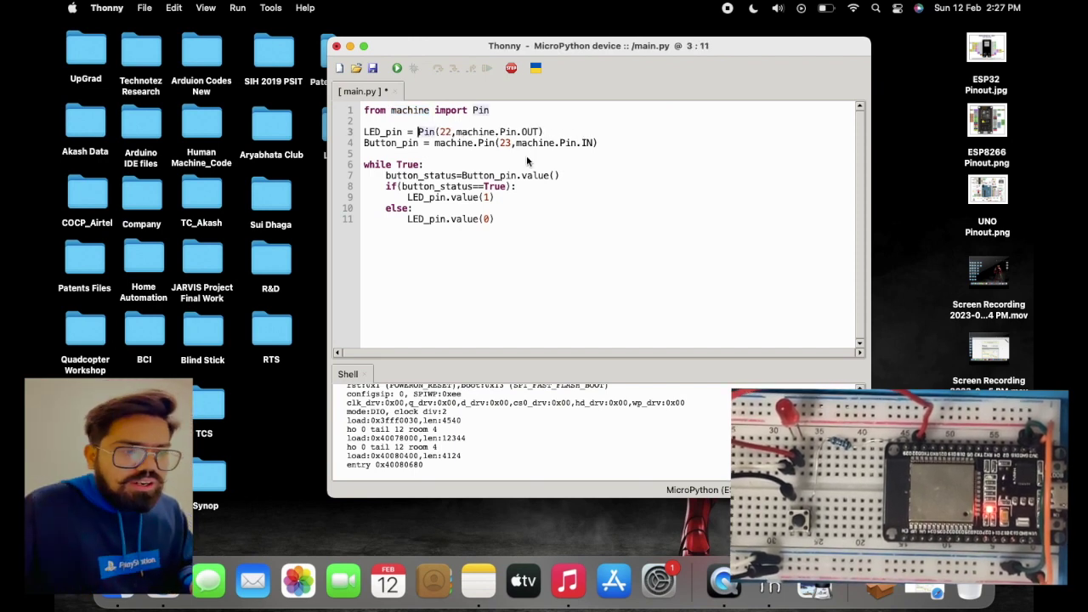
{"action": "left_click", "coordinate": [500, 134]}
{"action": "key", "text": "BackSpace"}
{"action": "key", "text": "BackSpace"}
{"action": "key", "text": "BackSpace"}
{"action": "key", "text": "BackSpace"}
{"action": "key", "text": "BackSpace"}
{"action": "key", "text": "BackSpace"}
{"action": "key", "text": "BackSpace"}
{"action": "key", "text": "BackSpace"}
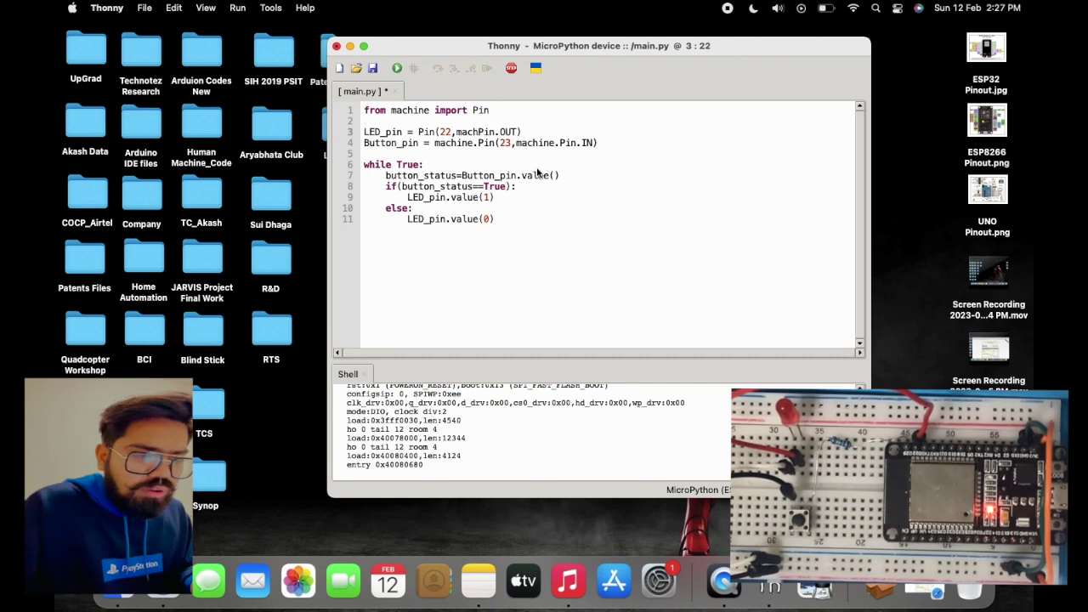
{"action": "left_click", "coordinate": [483, 143]}
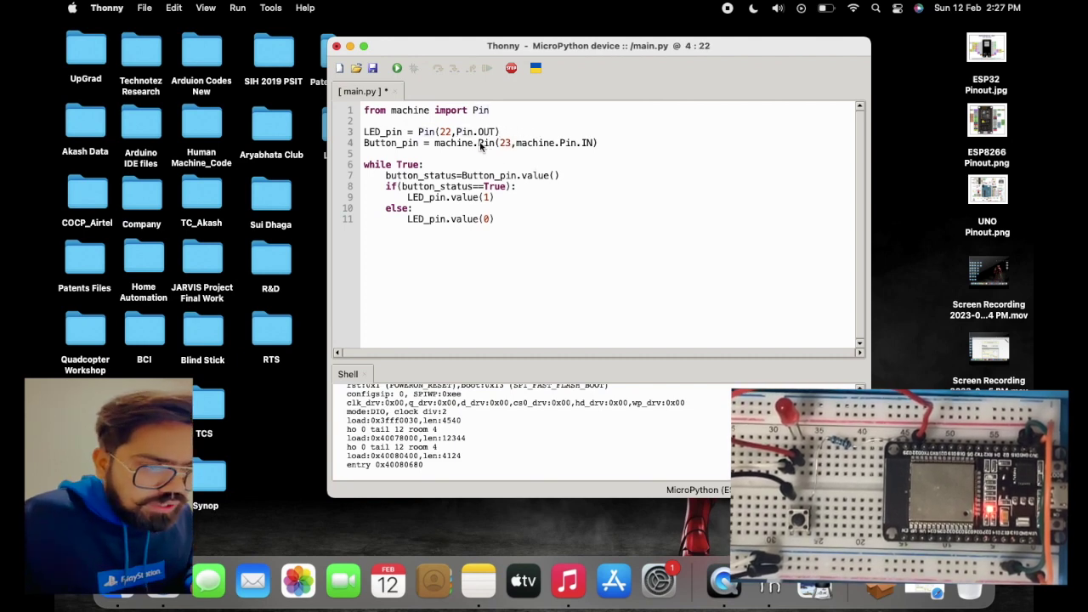
{"action": "key", "text": "BackSpace"}
{"action": "key", "text": "BackSpace"}
{"action": "key", "text": "BackSpace"}
{"action": "key", "text": "BackSpace"}
{"action": "key", "text": "BackSpace"}
{"action": "key", "text": "BackSpace"}
{"action": "key", "text": "BackSpace"}
{"action": "key", "text": "BackSpace"}
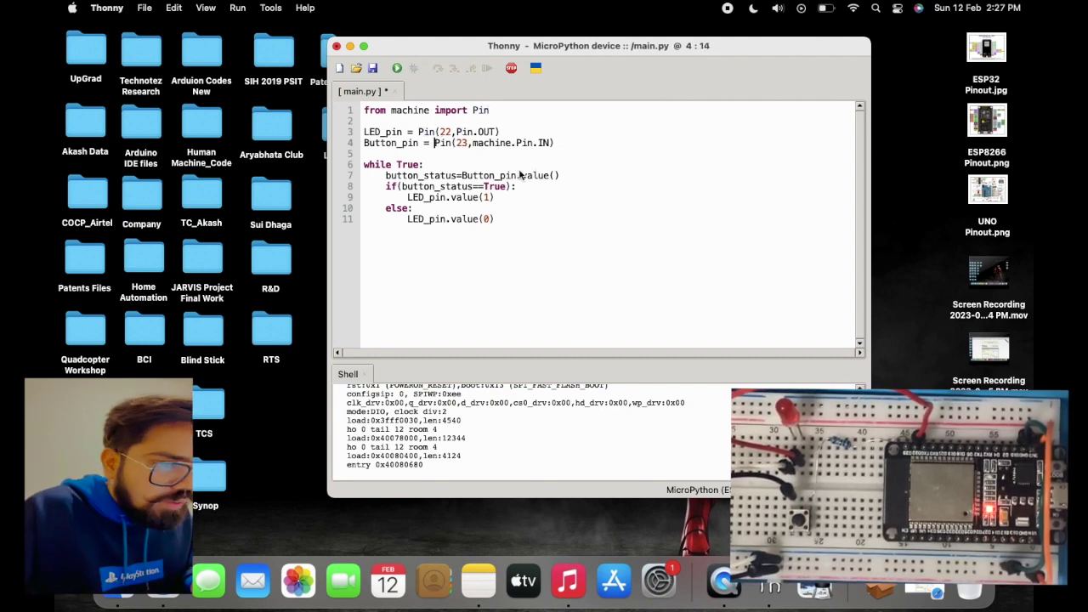
{"action": "left_click", "coordinate": [515, 145]}
{"action": "key", "text": "BackSpace"}
{"action": "key", "text": "BackSpace"}
{"action": "key", "text": "BackSpace"}
{"action": "key", "text": "BackSpace"}
{"action": "key", "text": "BackSpace"}
{"action": "key", "text": "BackSpace"}
{"action": "key", "text": "BackSpace"}
{"action": "key", "text": "BackSpace"}
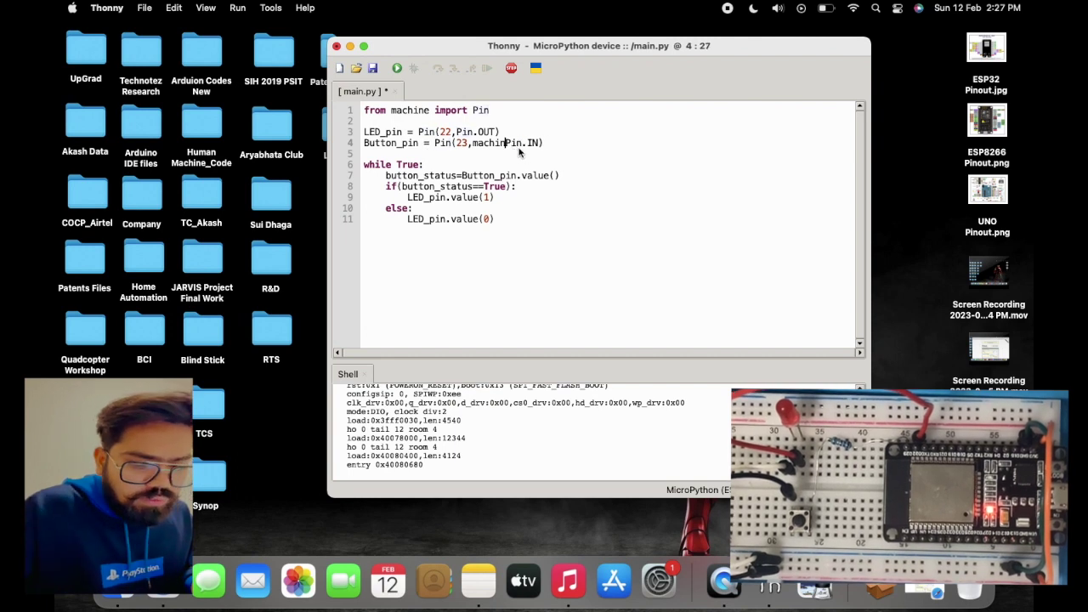
{"action": "left_click", "coordinate": [510, 68]}
{"action": "left_click", "coordinate": [372, 68]}
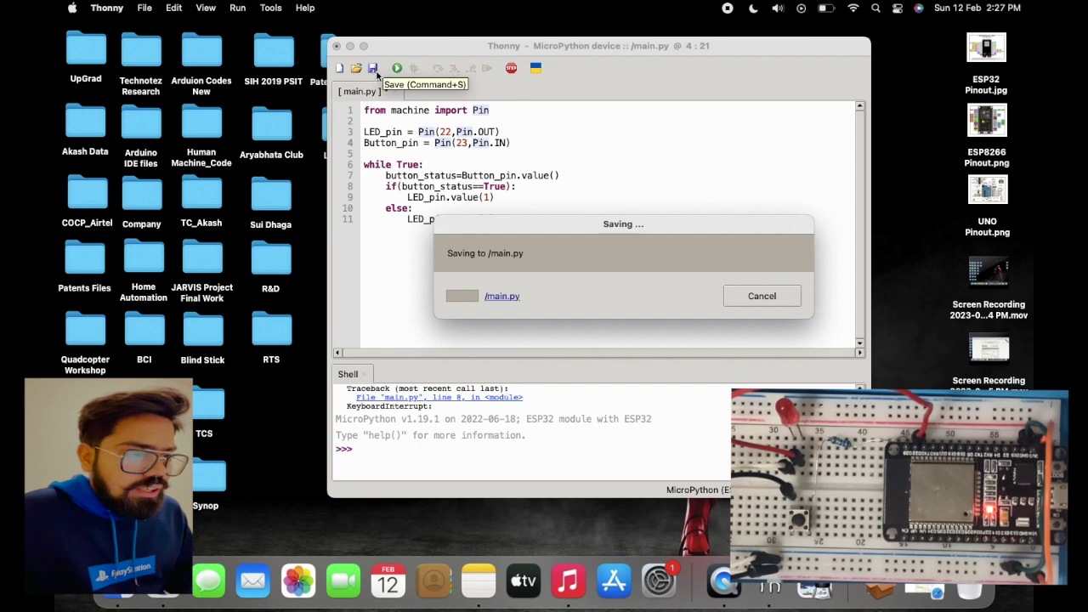